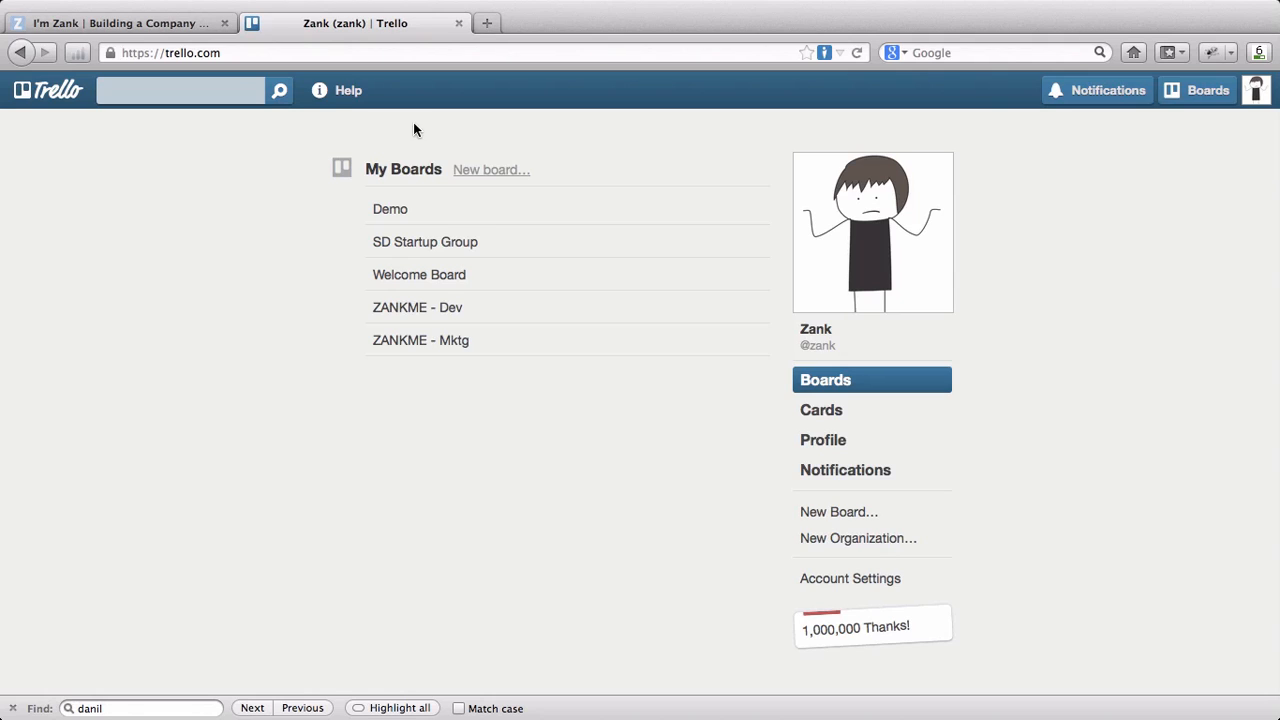
{"action": "left_click", "coordinate": [478, 169]}
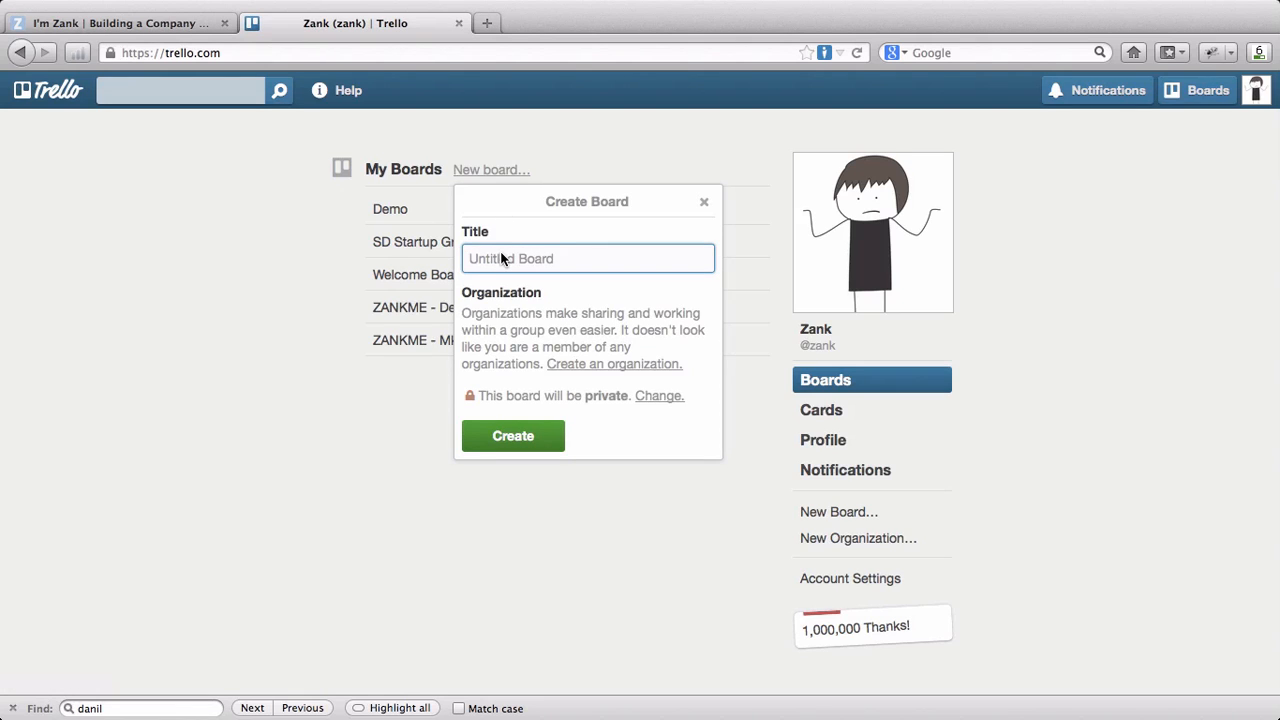
{"action": "type", "text": "Demo"}
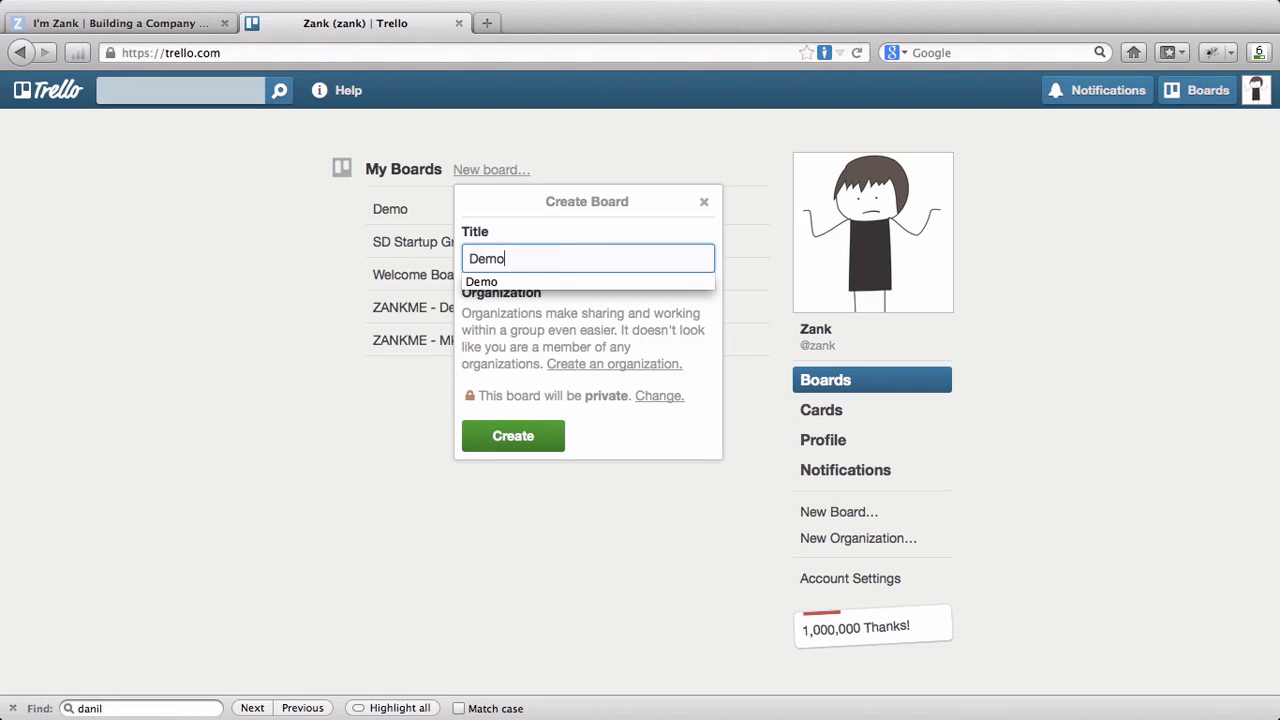
{"action": "left_click", "coordinate": [705, 203]}
Open the existing Demo board and rename its To Do list as Bugs.
{"action": "left_click", "coordinate": [394, 205]}
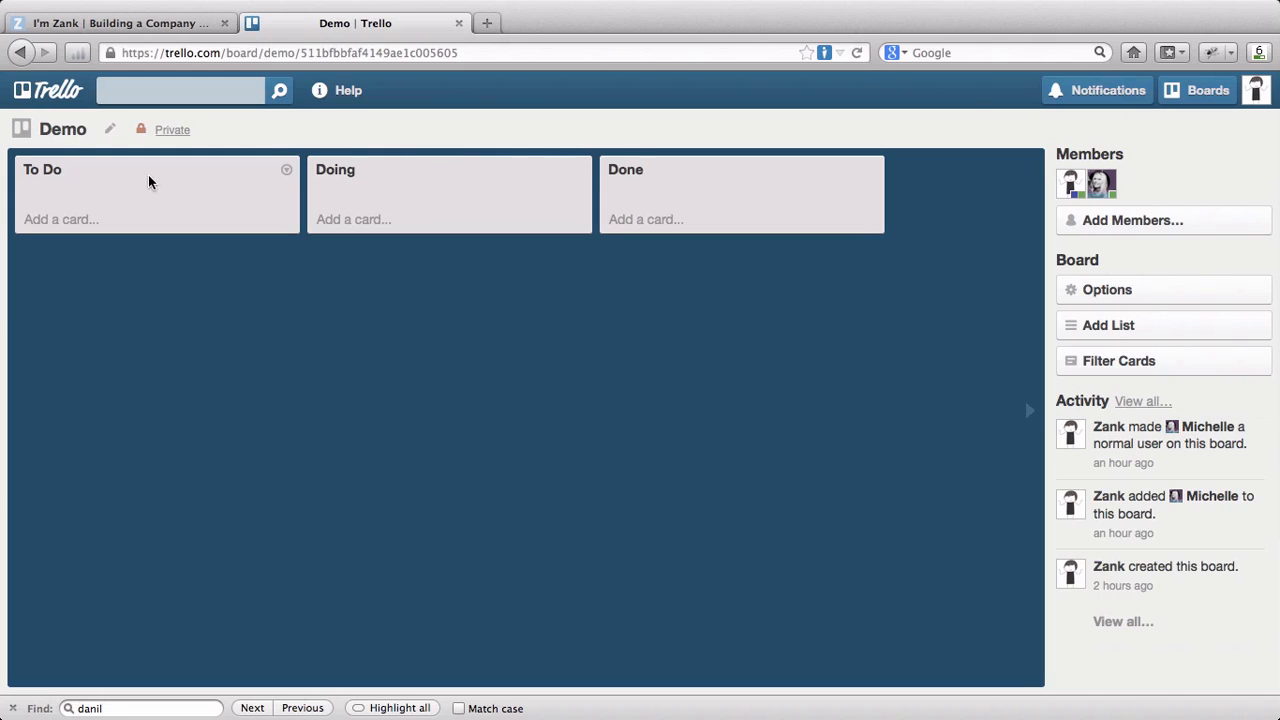
{"action": "left_click", "coordinate": [58, 173]}
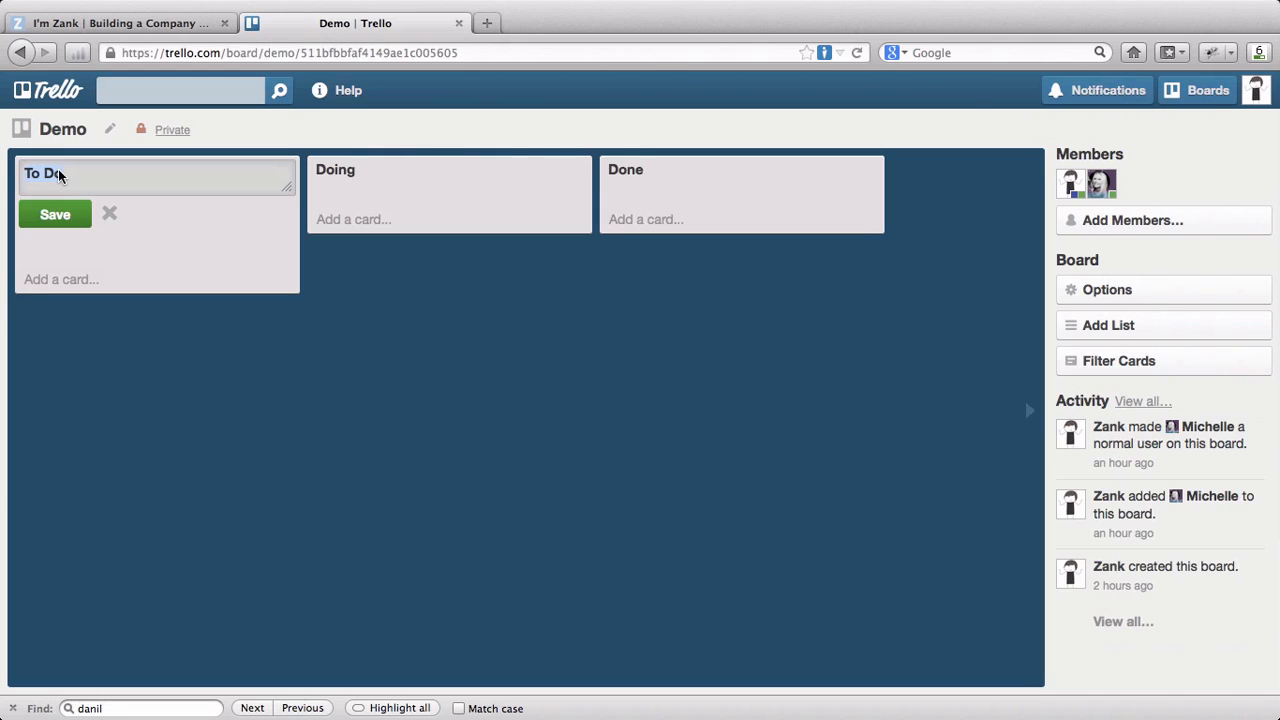
{"action": "type", "text": "Bugs"}
{"action": "key", "text": "Return"}
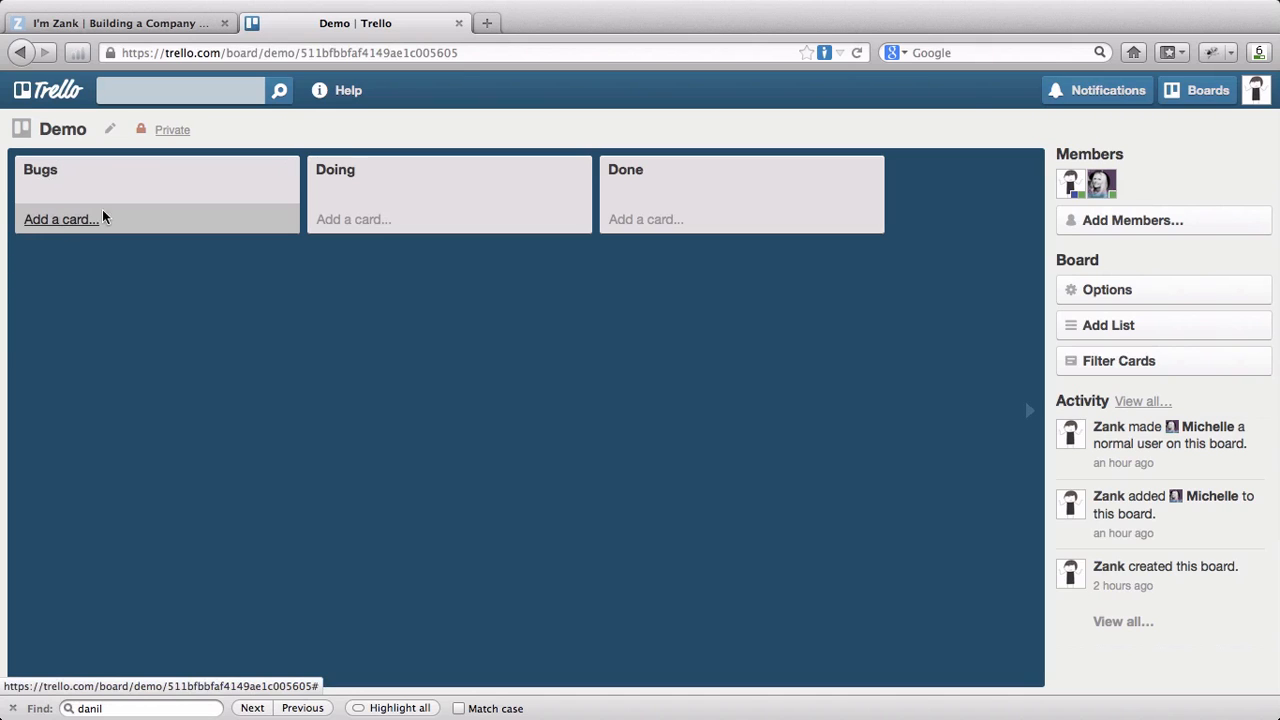
Rename the Doing list as In Progress and the Done list as Completed.
{"action": "left_click", "coordinate": [352, 174]}
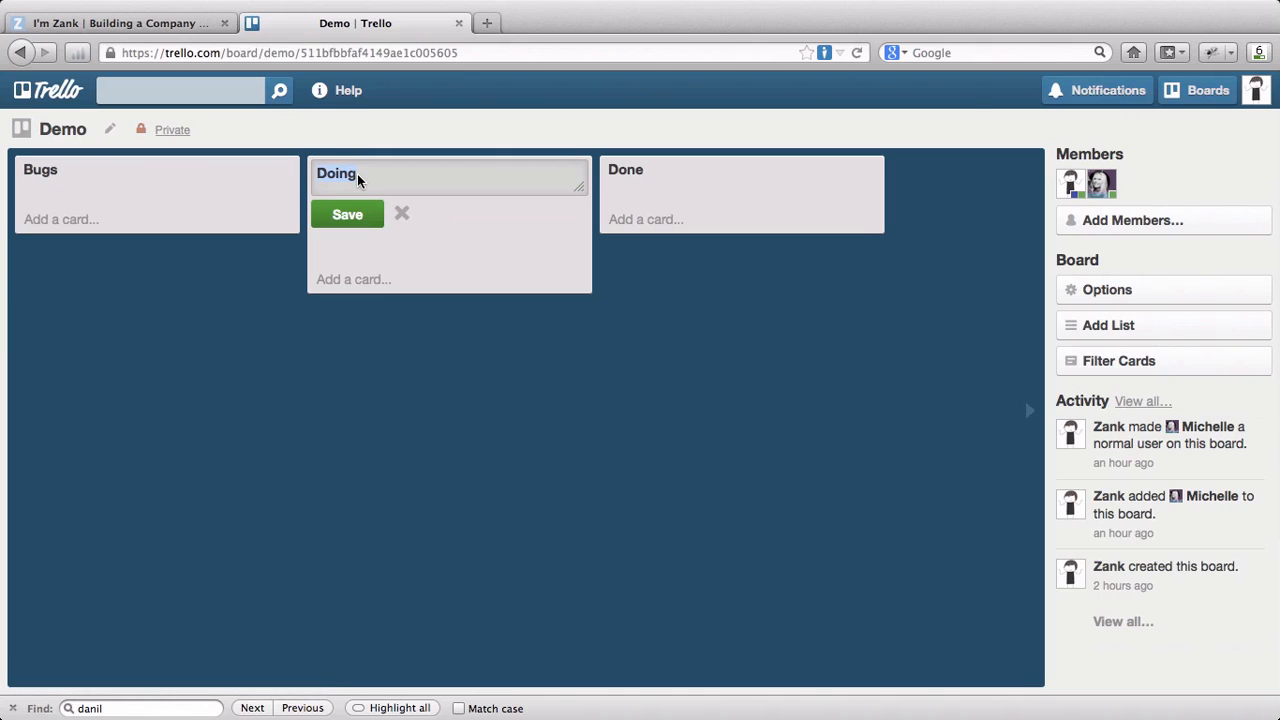
{"action": "type", "text": "In Progress"}
{"action": "key", "text": "Tab"}
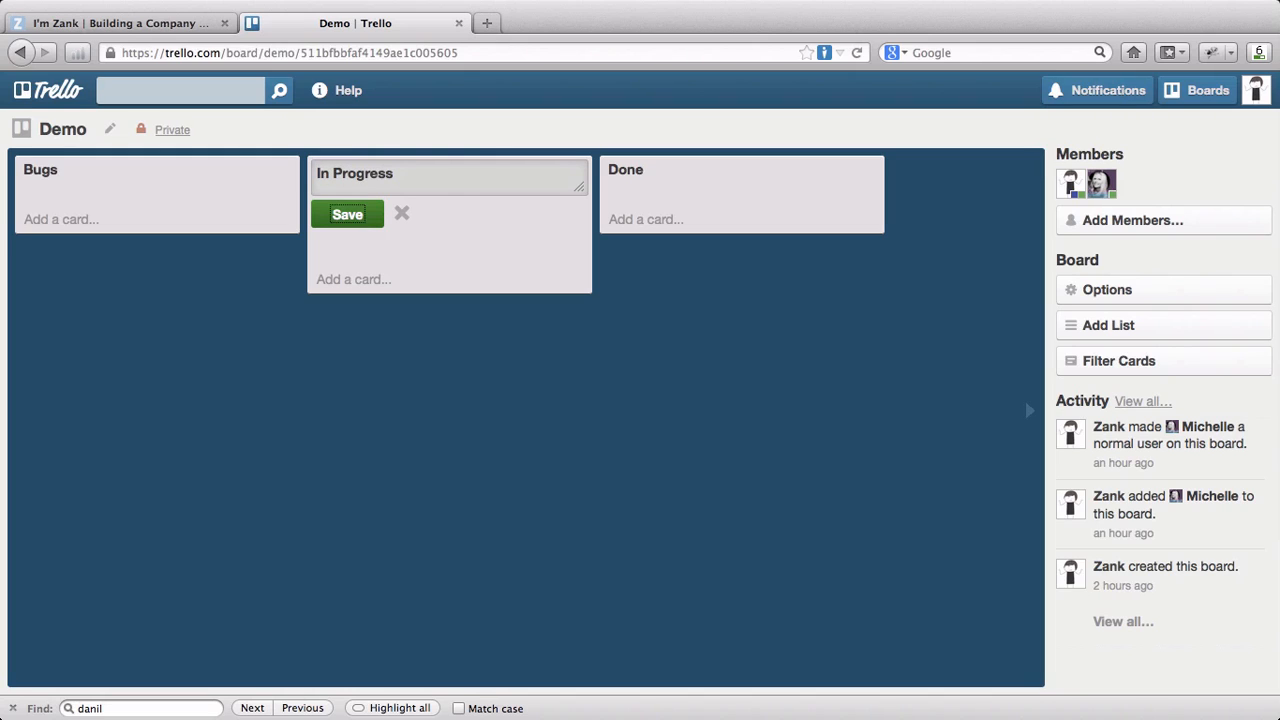
{"action": "left_click", "coordinate": [350, 216]}
{"action": "left_click", "coordinate": [633, 173]}
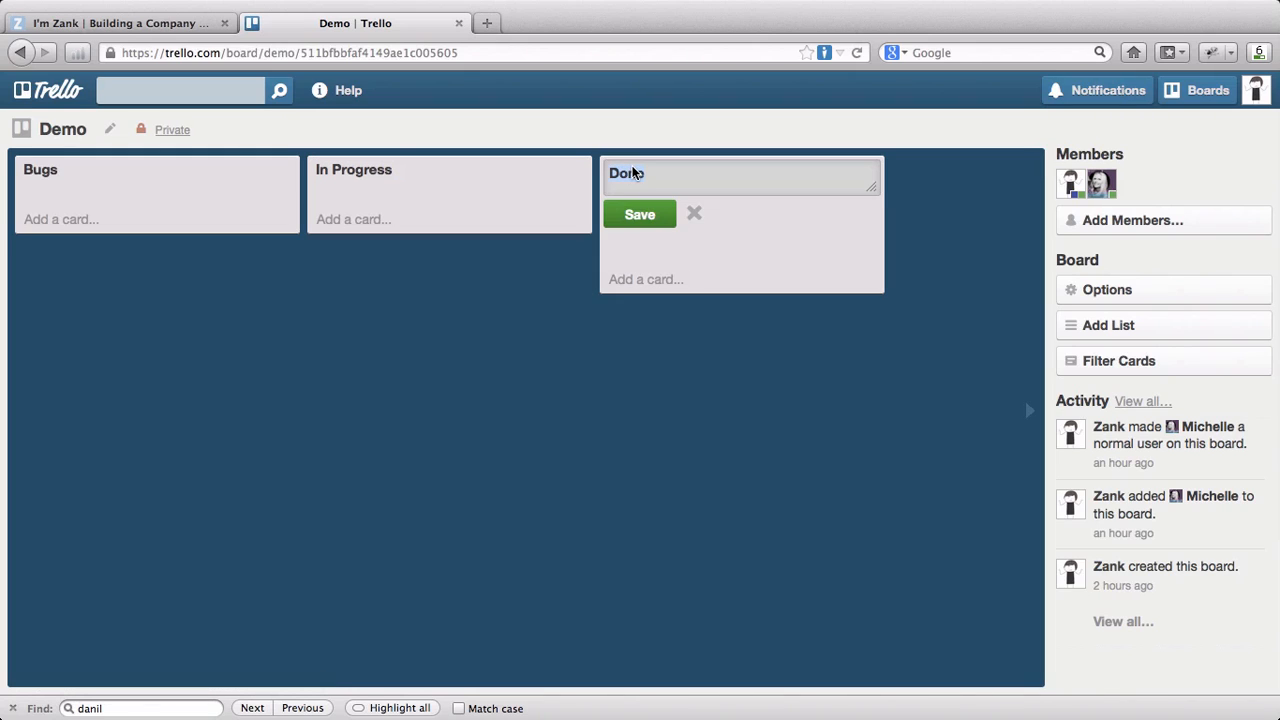
{"action": "type", "text": "Completed"}
{"action": "left_click", "coordinate": [638, 222]}
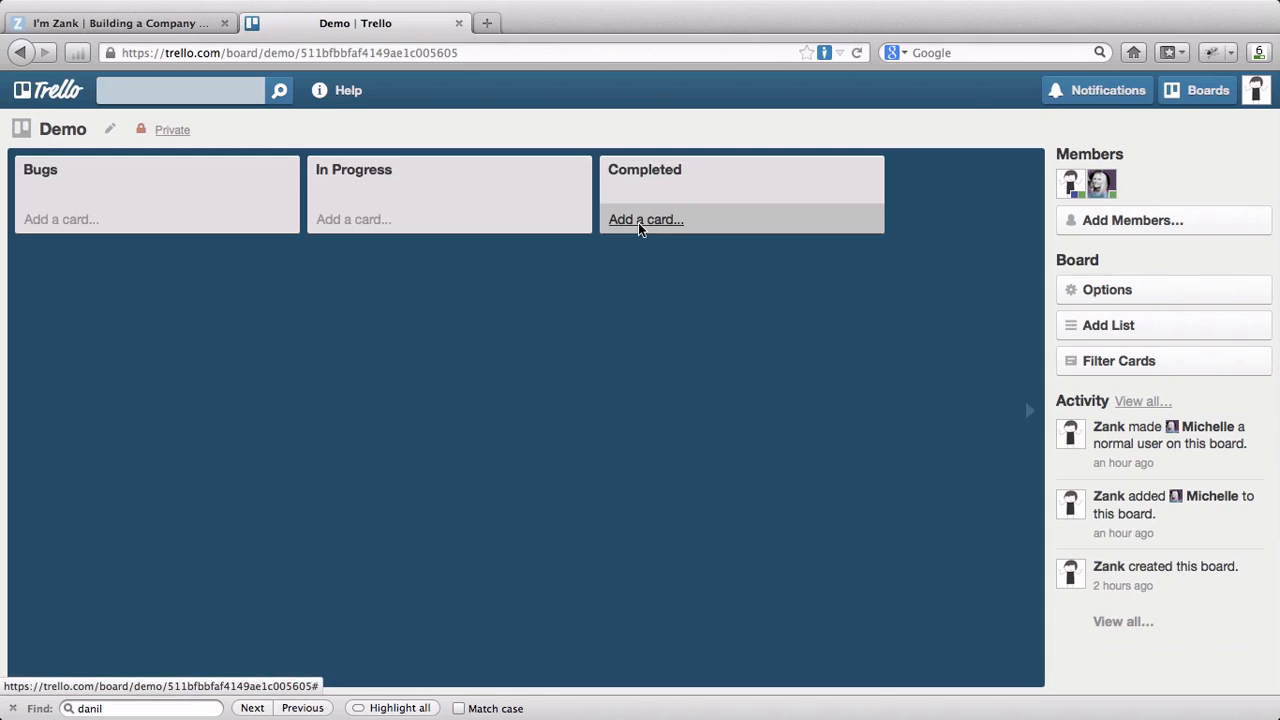
Add a card titled "Update title of homepage" to the Bugs list.
{"action": "left_click", "coordinate": [48, 220]}
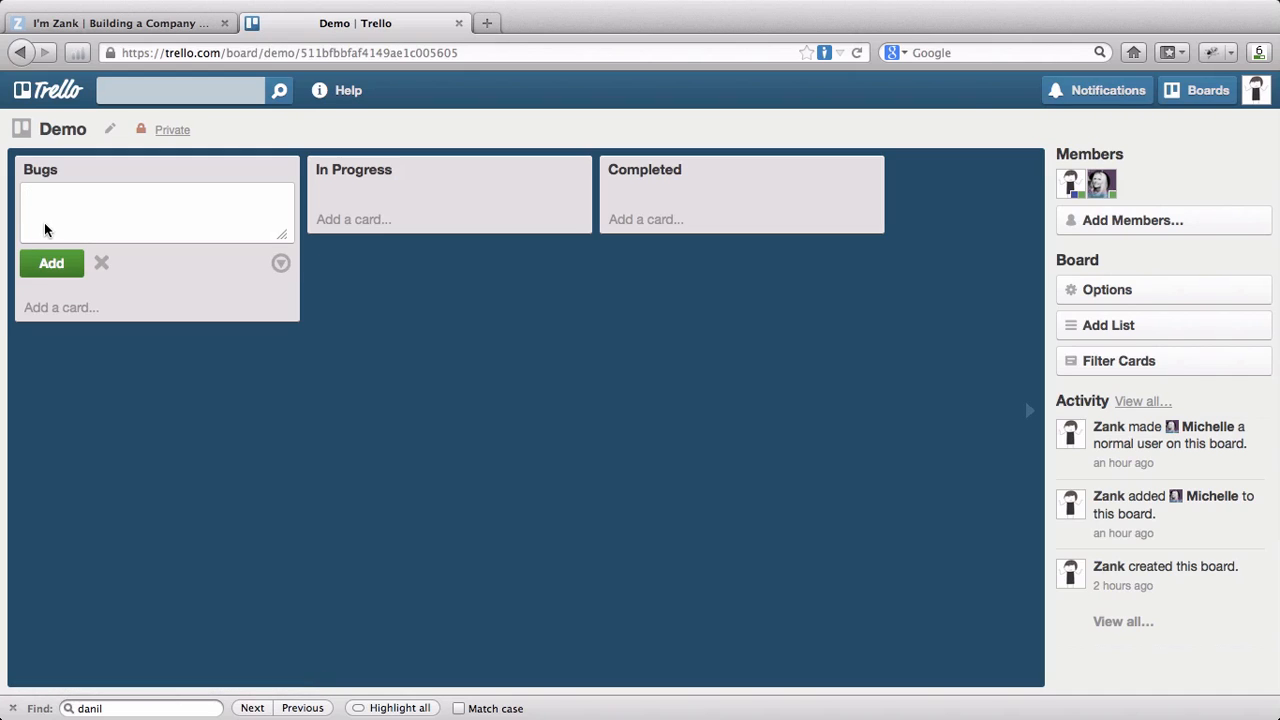
{"action": "type", "text": "Update title of homepage"}
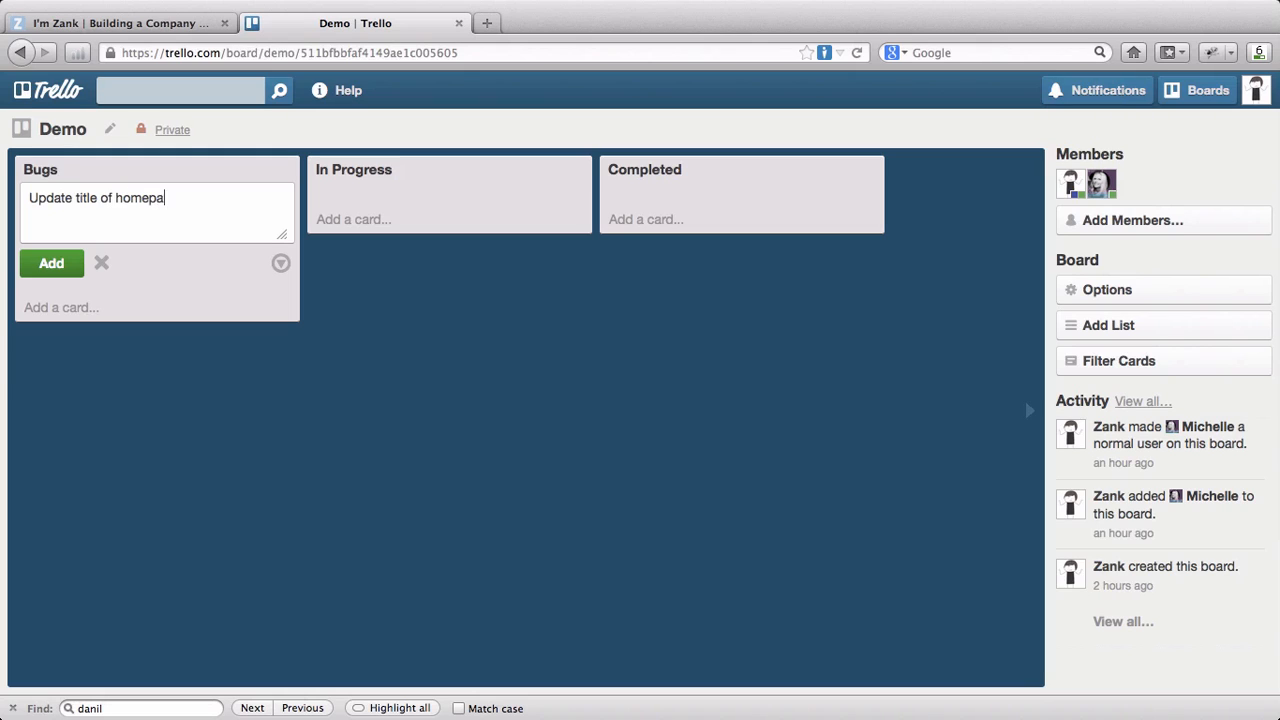
{"action": "left_click", "coordinate": [40, 265]}
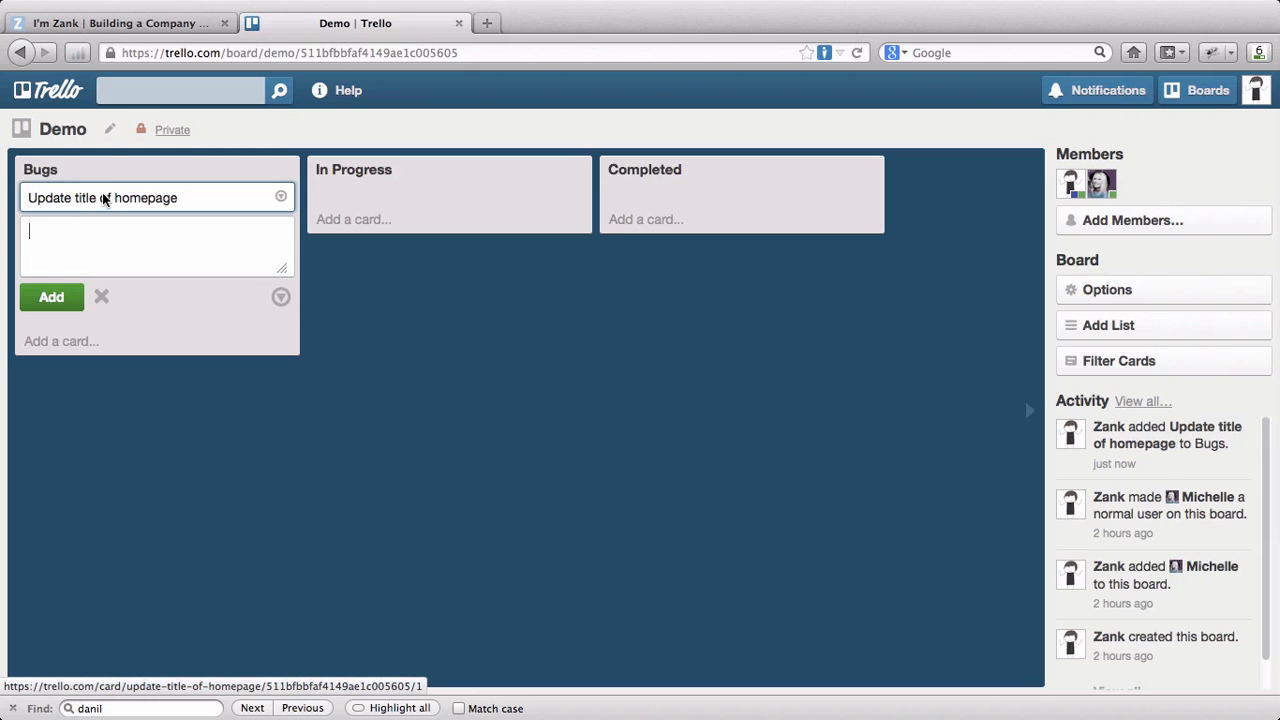
Give the homepage title card the description "Please change the title of the homepage from 'home' to 'home - where the heart is'".
{"action": "left_click", "coordinate": [104, 199]}
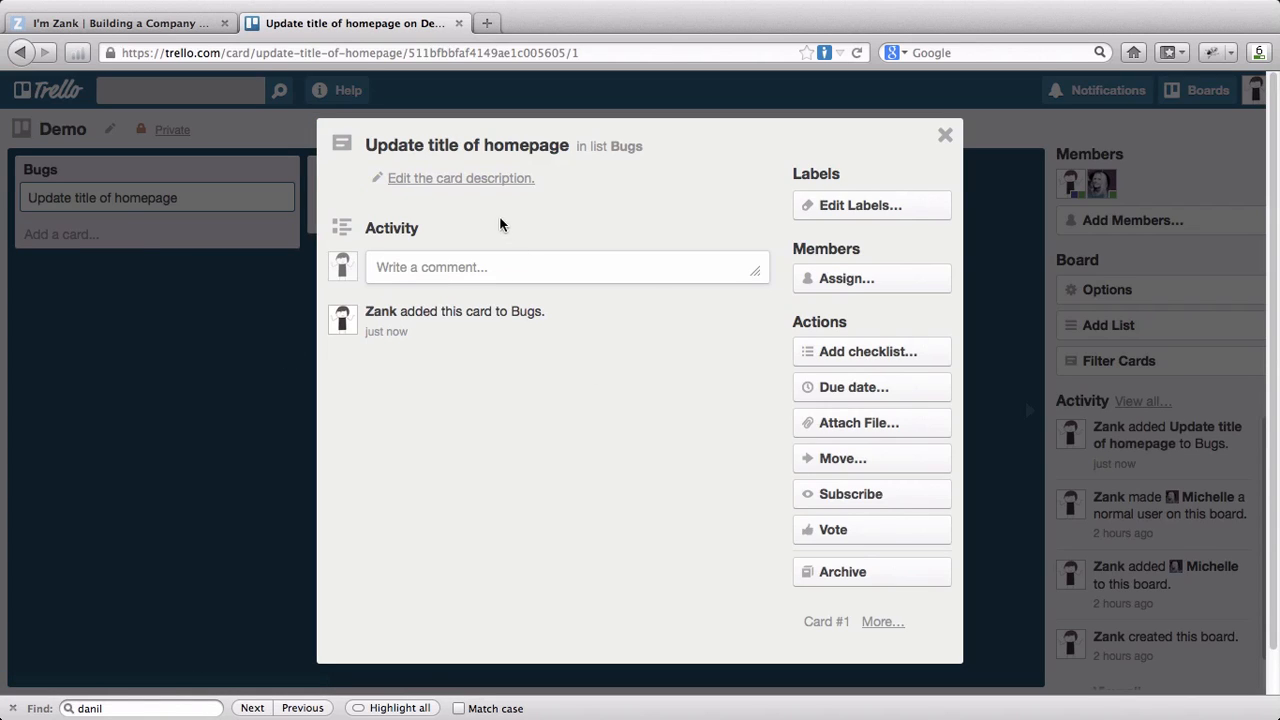
{"action": "left_click", "coordinate": [468, 180]}
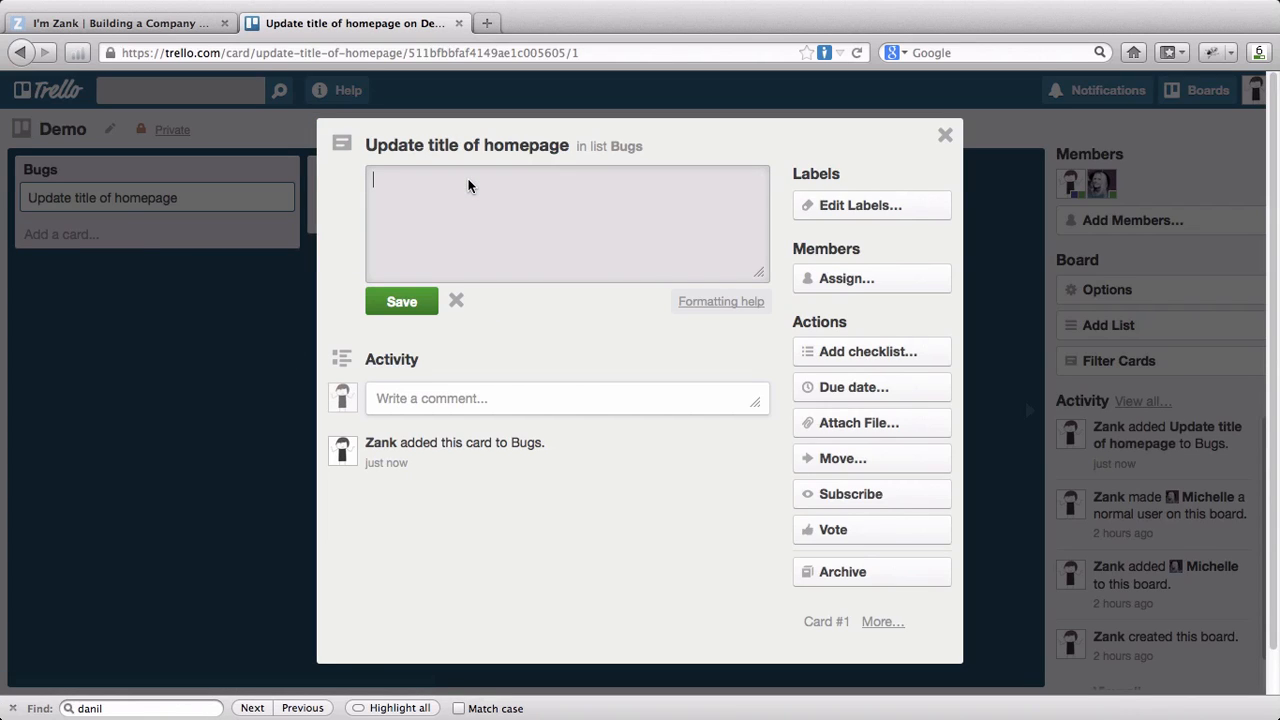
{"action": "type", "text": "Please change the title of m"}
{"action": "key", "text": "BackSpace"}
{"action": "key", "text": "BackSpace"}
{"action": "type", "text": "the homepag"}
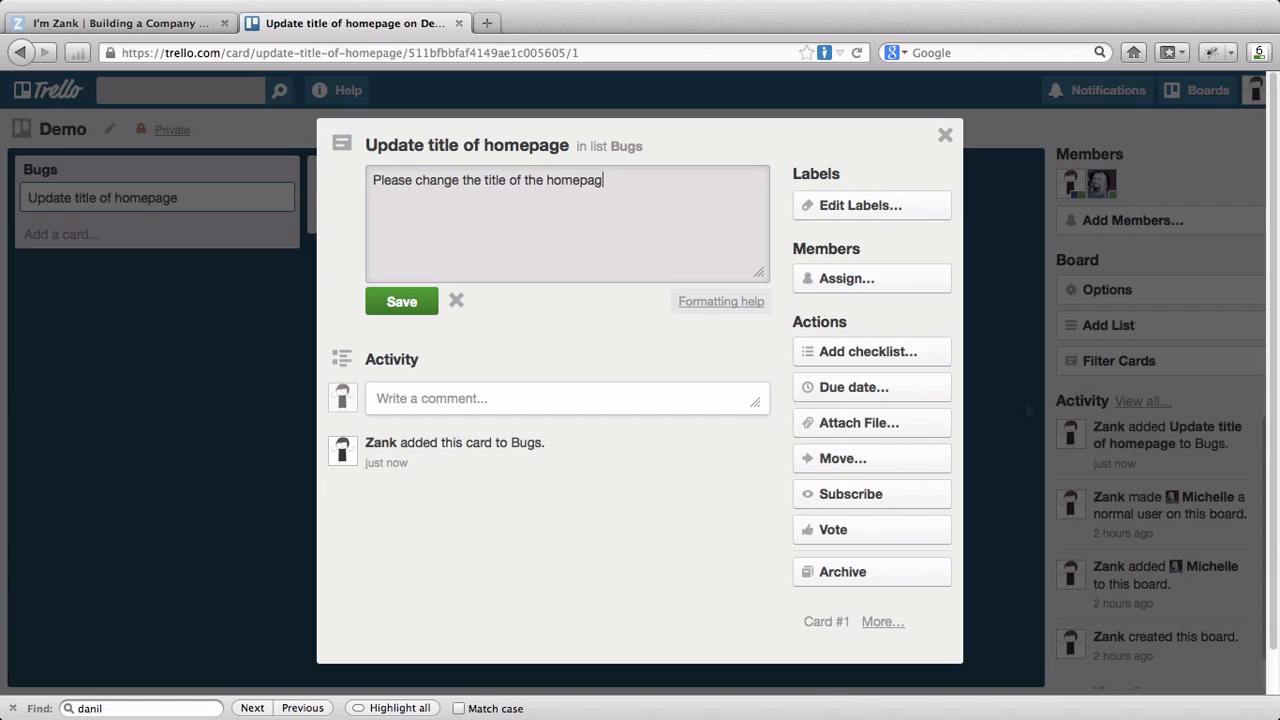
{"action": "type", "text": "e from 'home' to 'home -"}
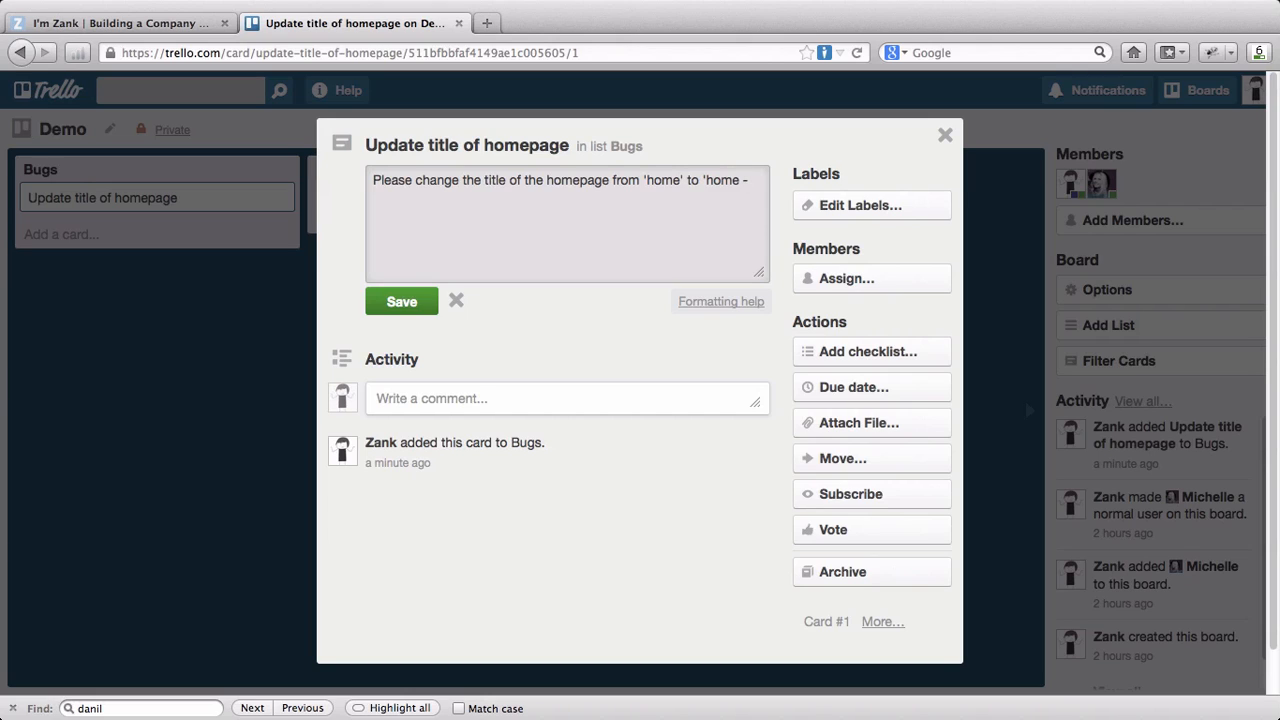
{"action": "type", "text": " where tihe heart is'"}
{"action": "left_click", "coordinate": [412, 290]}
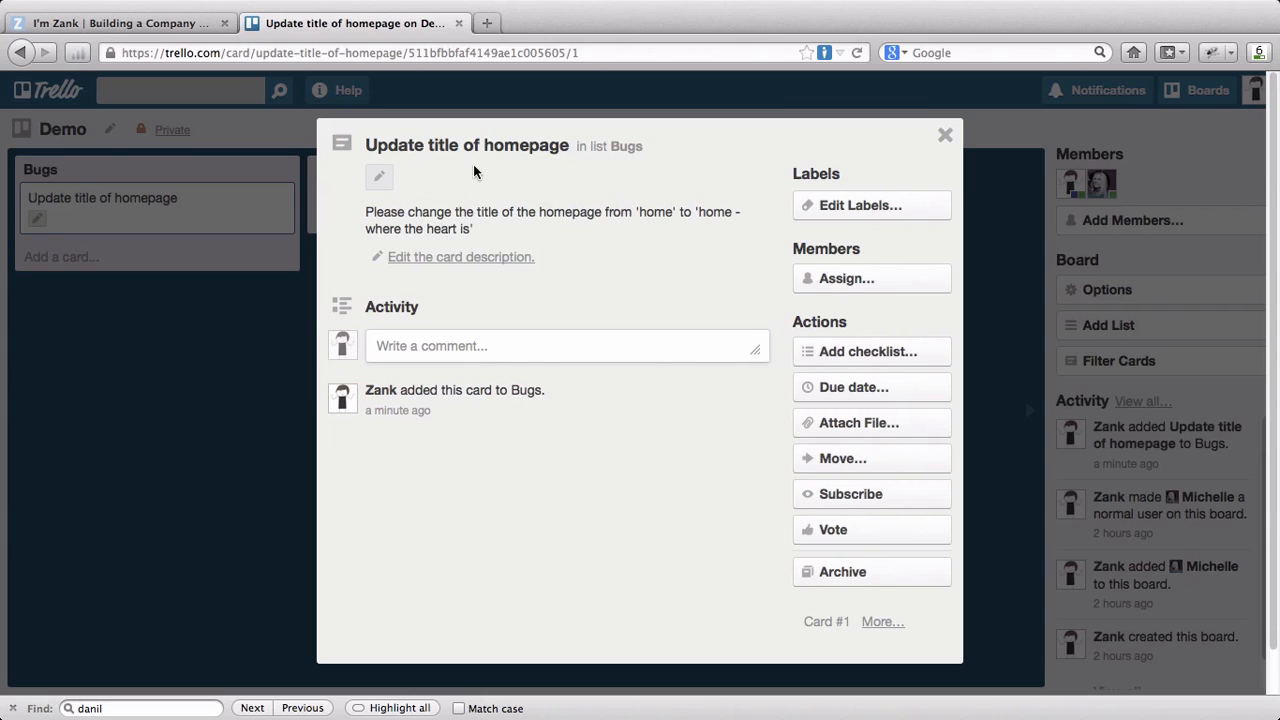
Name the green label "Not urgent", the yellow label "Nice to have" and the orange label "Important".
{"action": "left_click", "coordinate": [820, 204]}
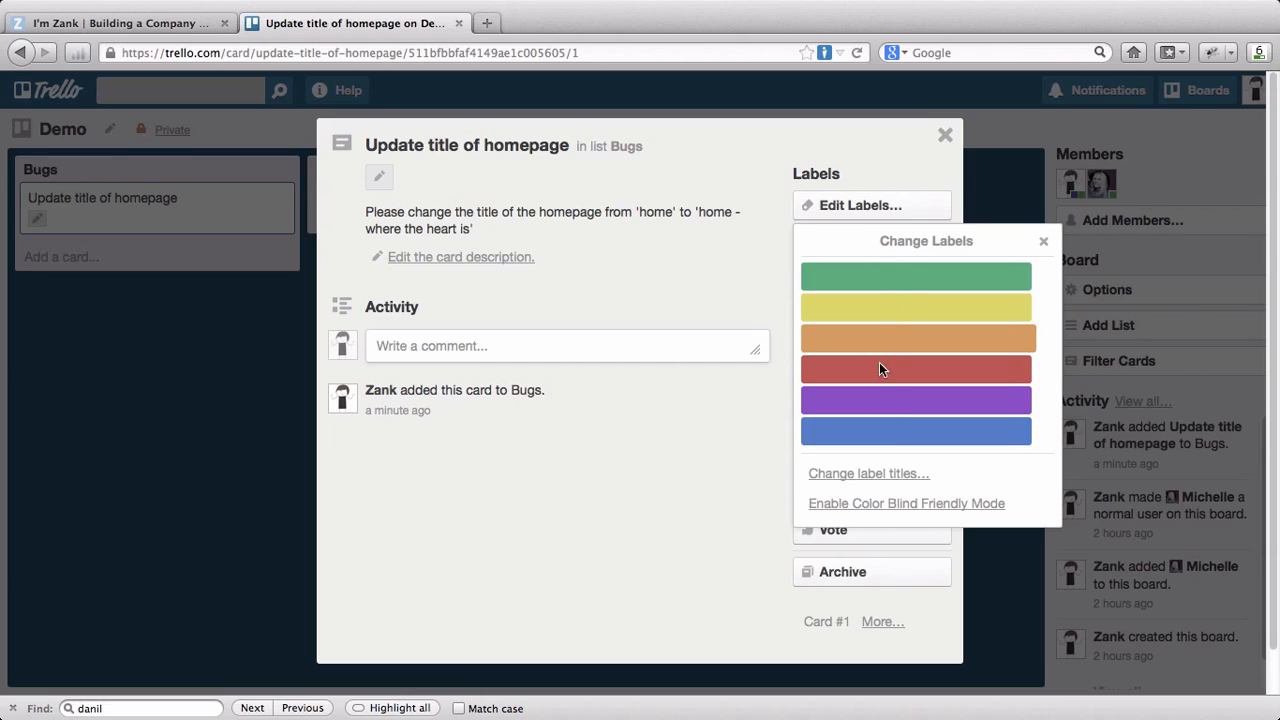
{"action": "left_click", "coordinate": [849, 473]}
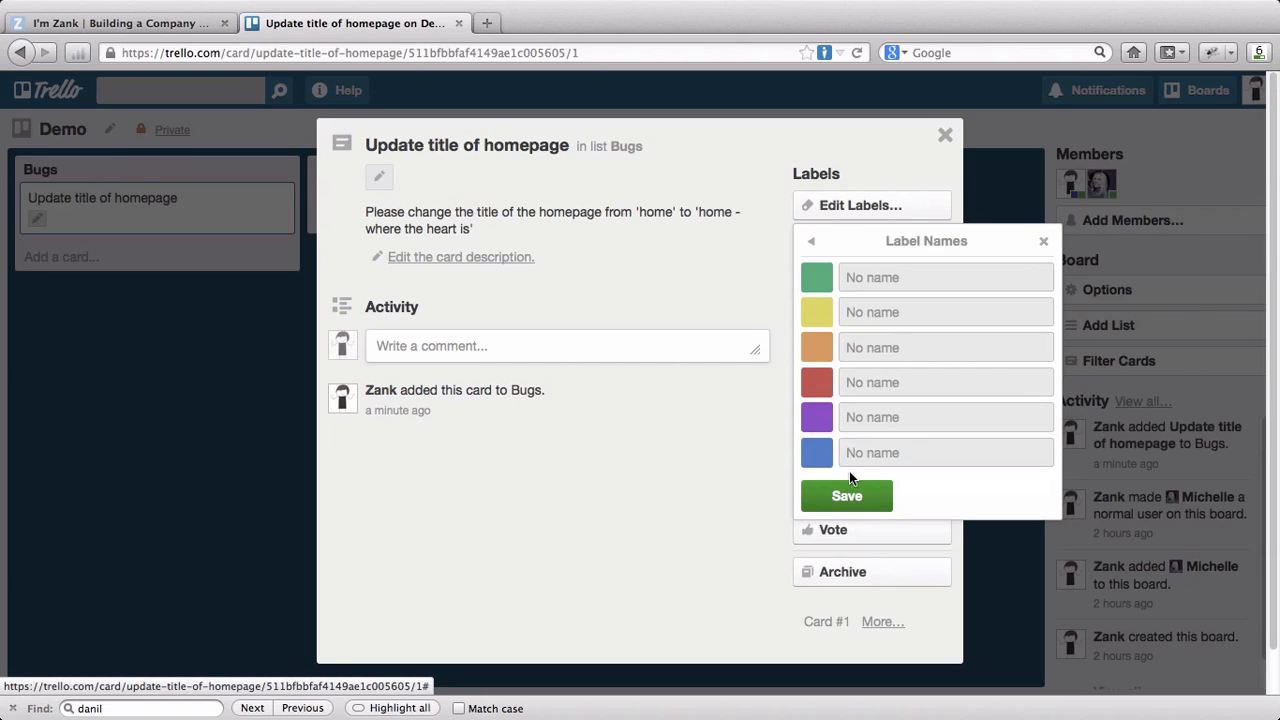
{"action": "type", "text": "N"}
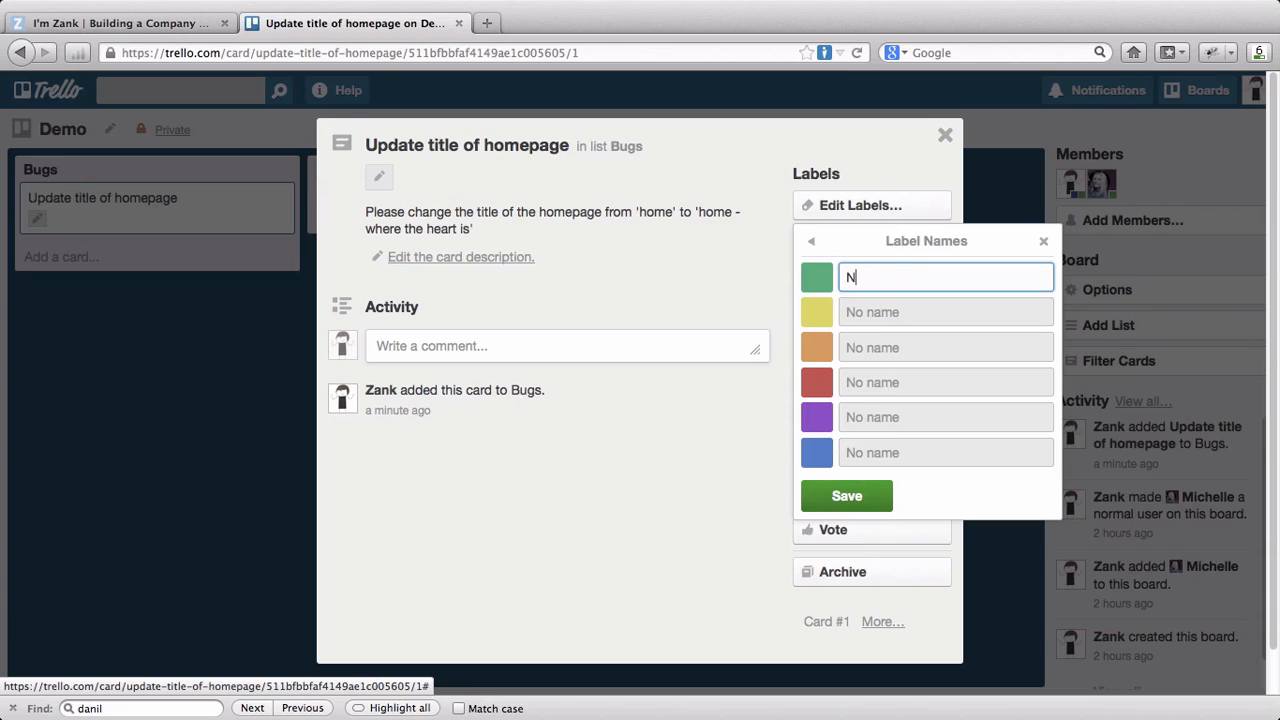
{"action": "type", "text": "ot urgent"}
{"action": "key", "text": "Tab"}
{"action": "type", "text": "Nice to have"}
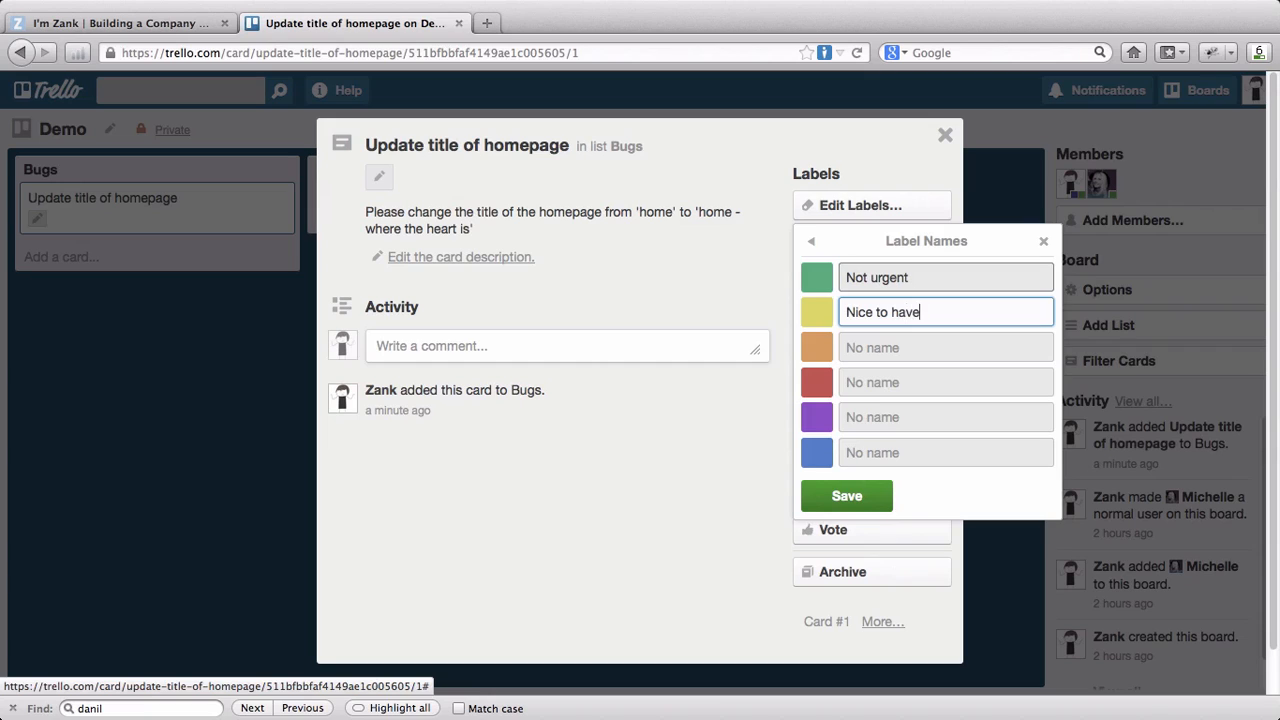
{"action": "key", "text": "Tab"}
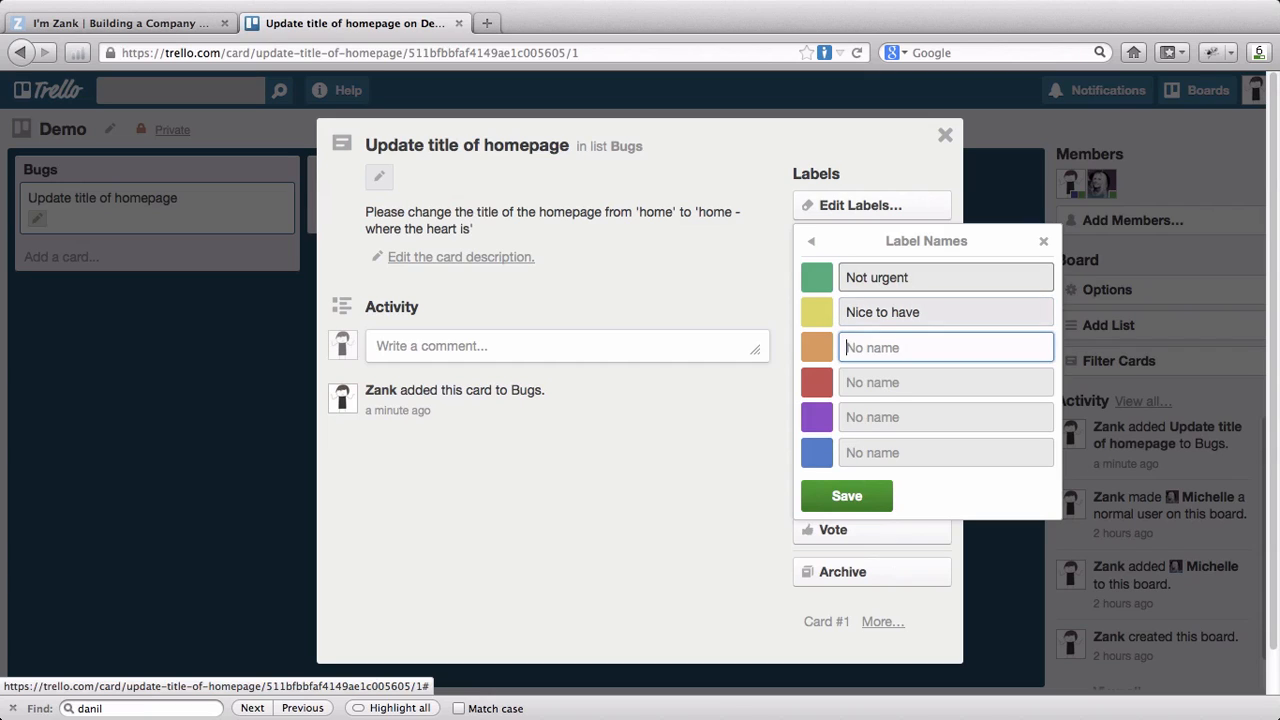
{"action": "type", "text": "Important"}
{"action": "key", "text": "Tab"}
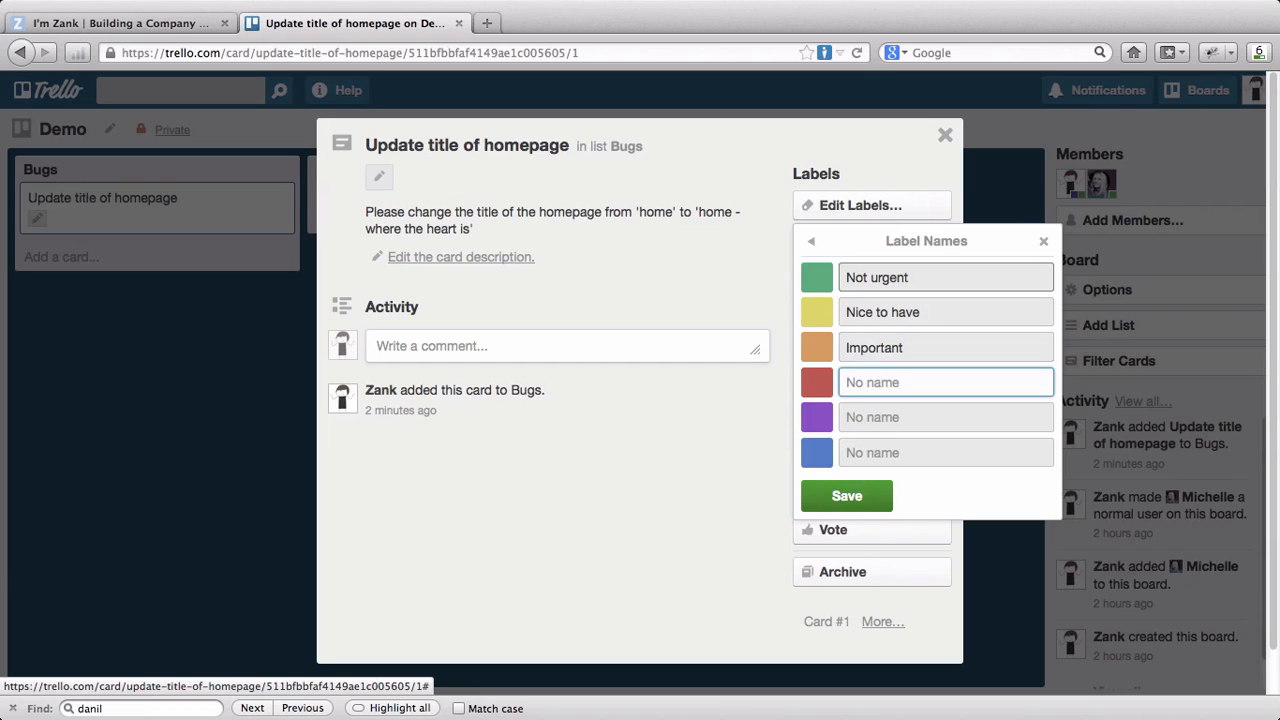
Name the red label "Urgent" and the purple label "For" plus a colleague's first name, and save the label names.
{"action": "type", "text": "Urgent"}
{"action": "key", "text": "Tab"}
{"action": "type", "text": "d"}
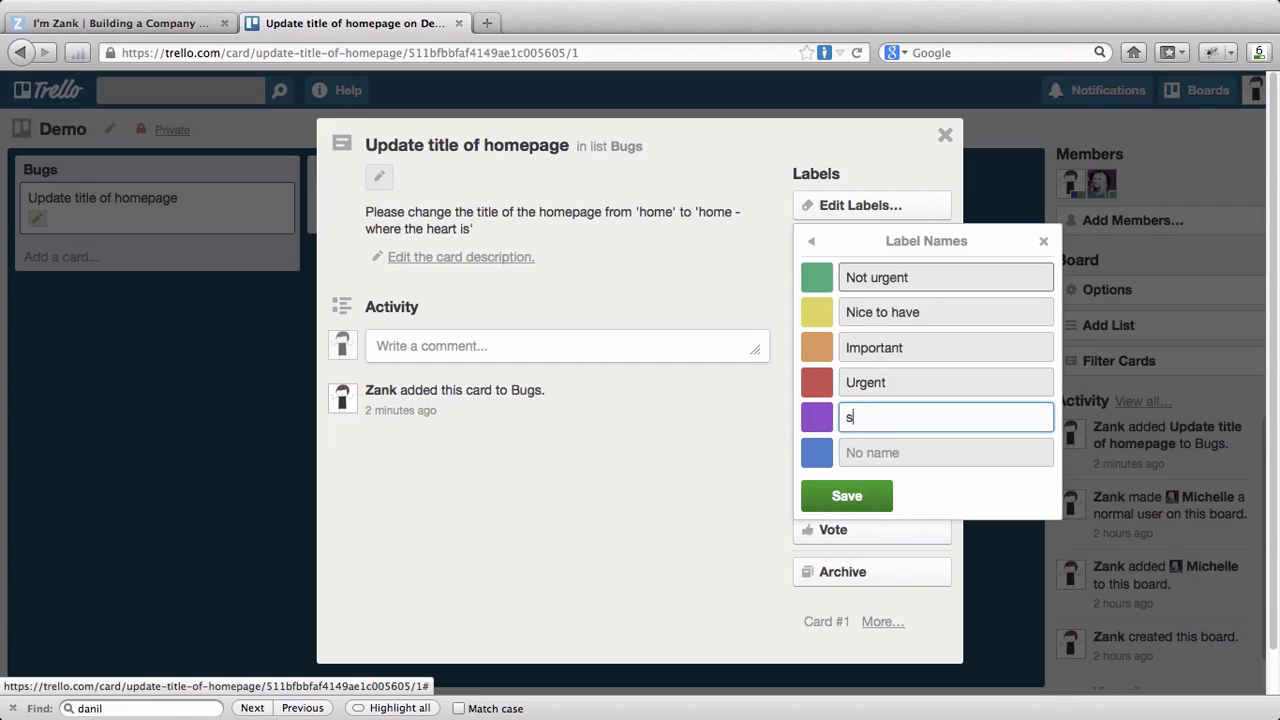
{"action": "key", "text": "BackSpace"}
{"action": "type", "text": "For Tom"}
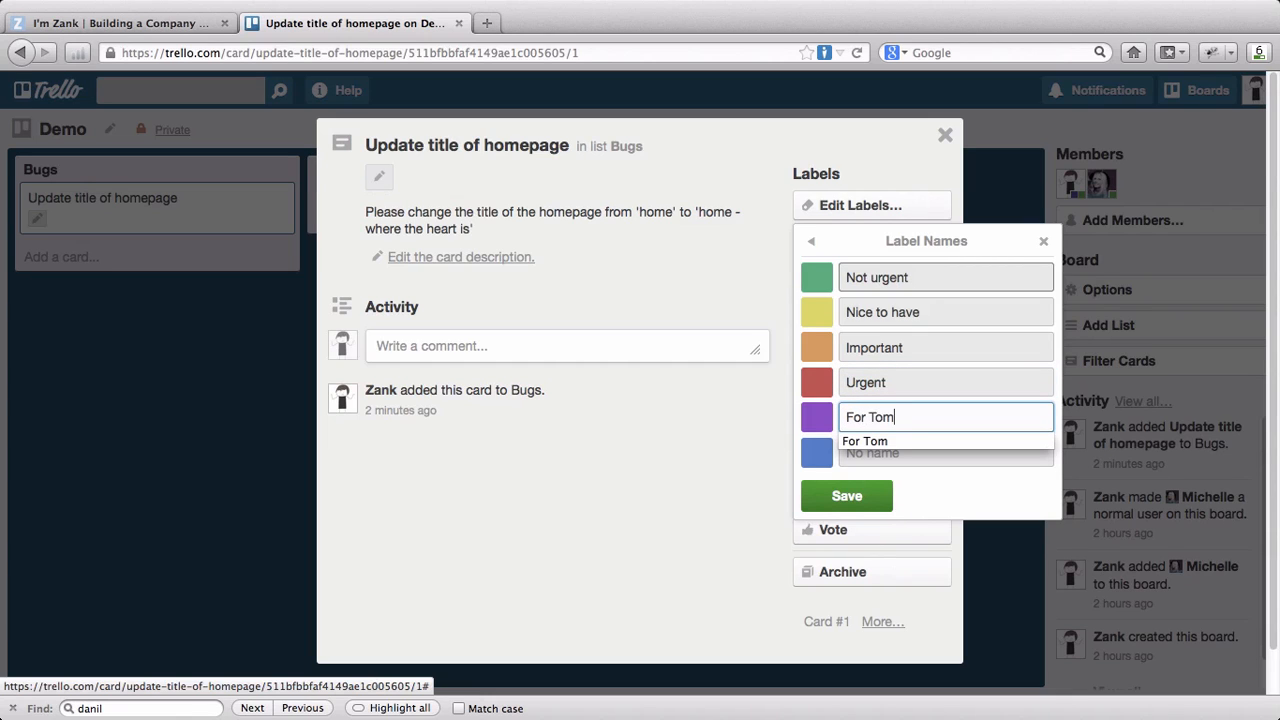
{"action": "key", "text": "Tab"}
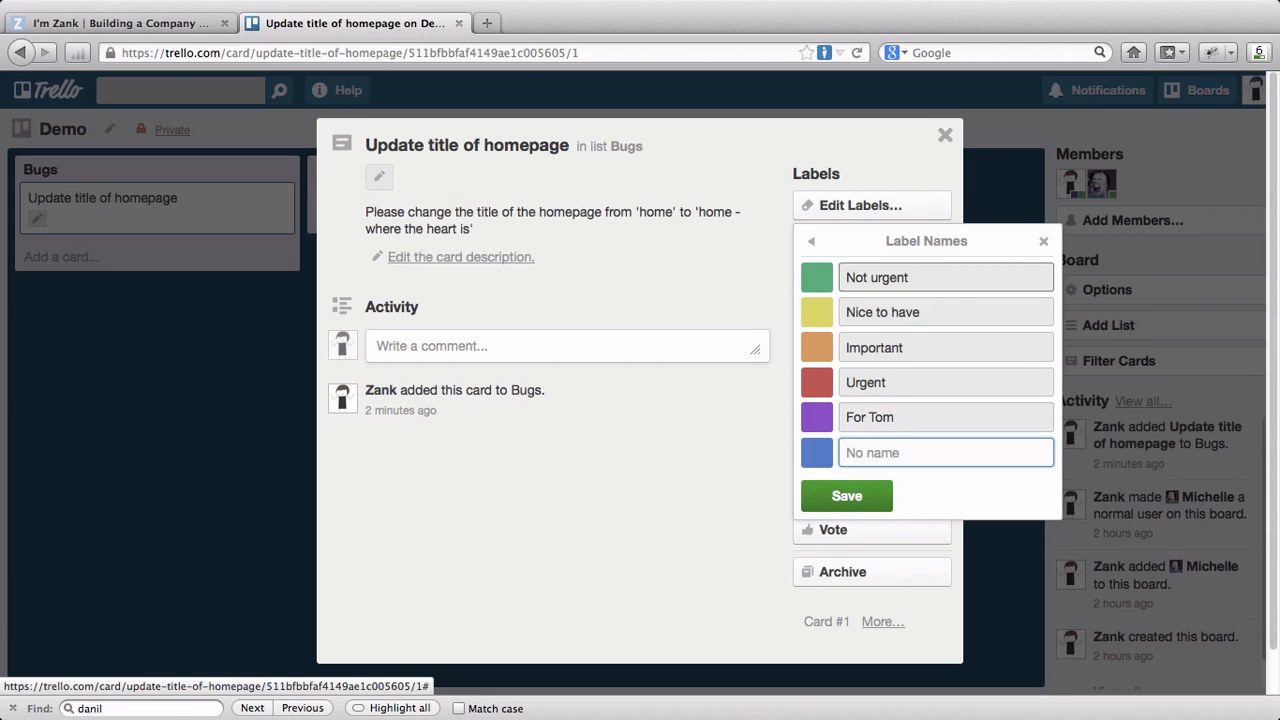
{"action": "left_click", "coordinate": [825, 499]}
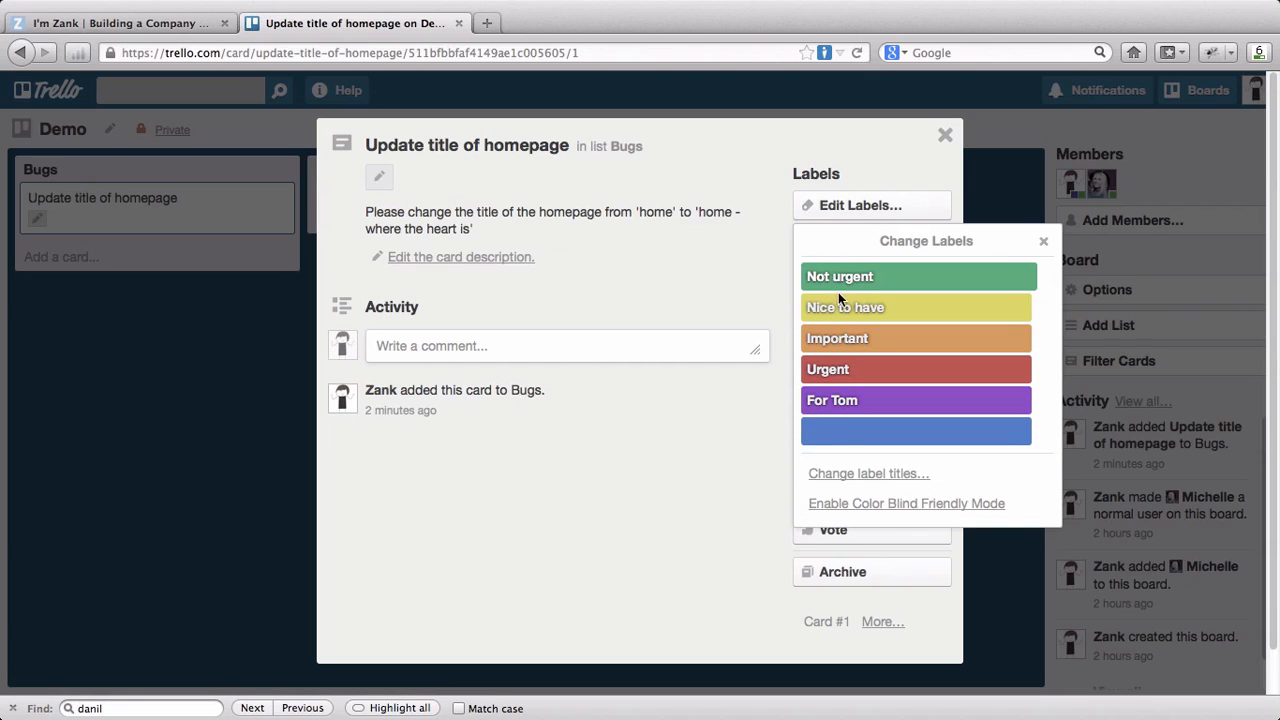
Apply the Important label to the card and assign the board's other member, not the board creator, to it.
{"action": "left_click", "coordinate": [840, 333]}
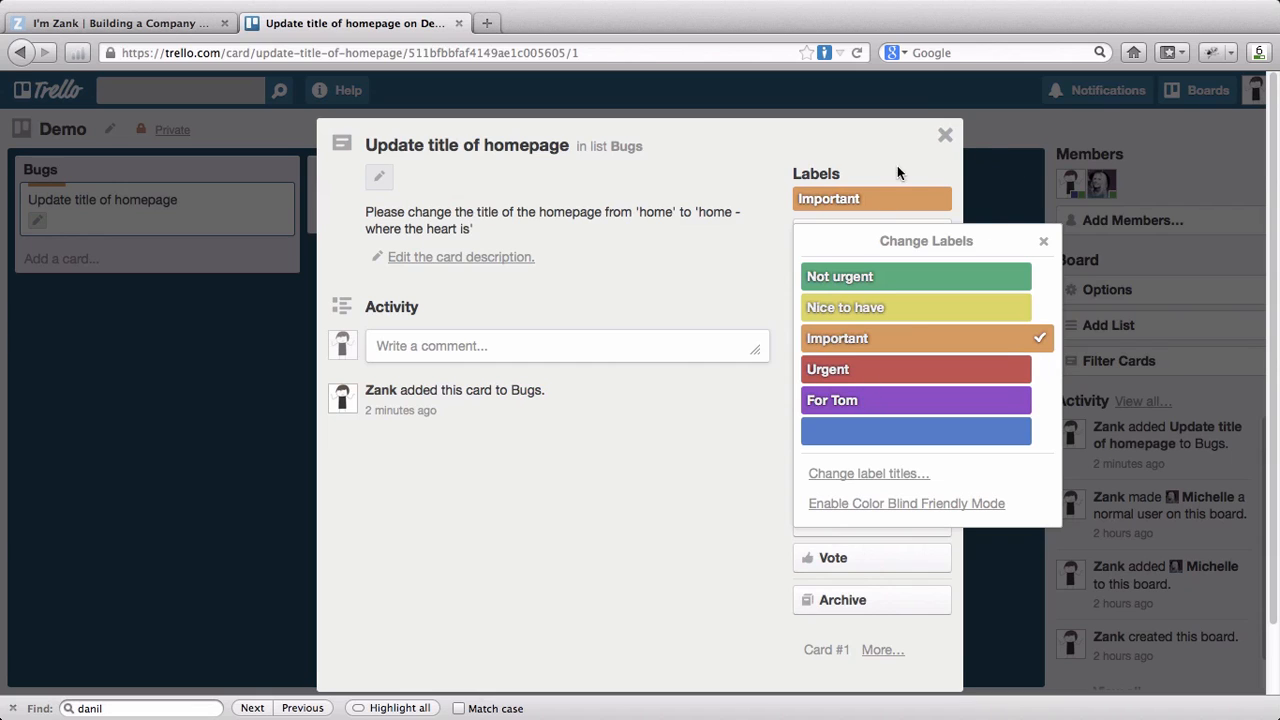
{"action": "left_click", "coordinate": [1043, 240]}
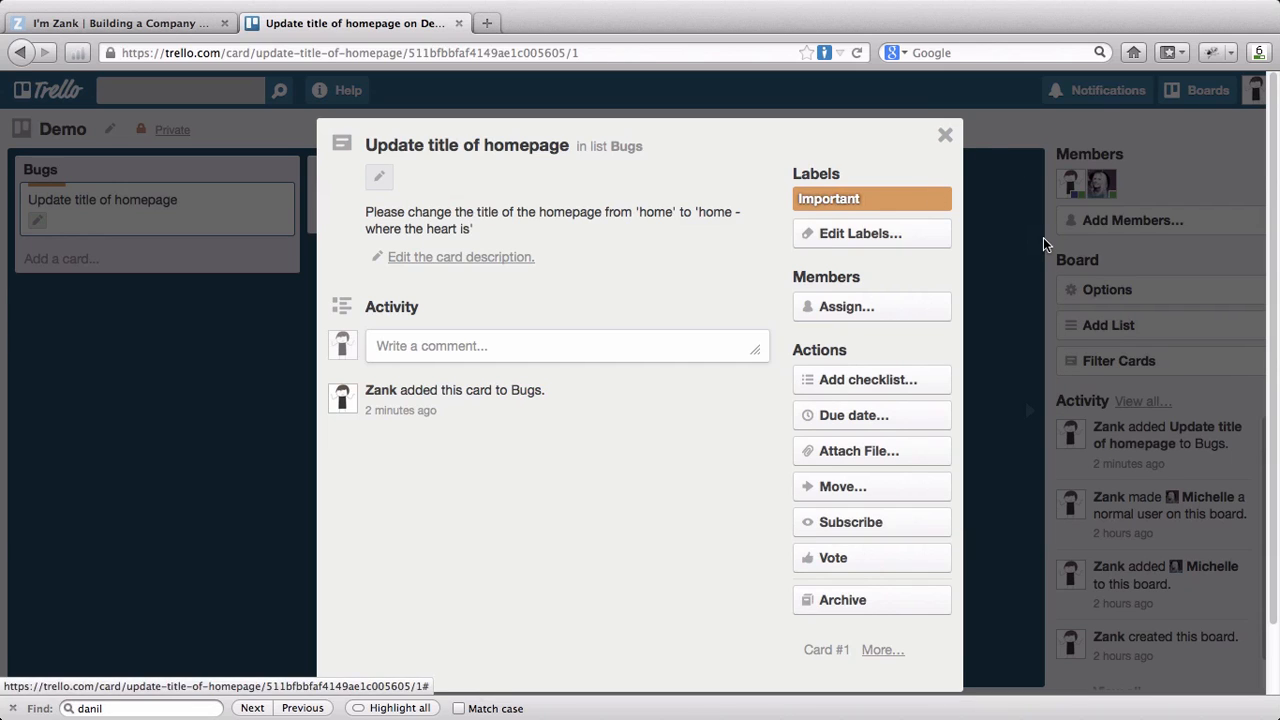
{"action": "left_click", "coordinate": [845, 306]}
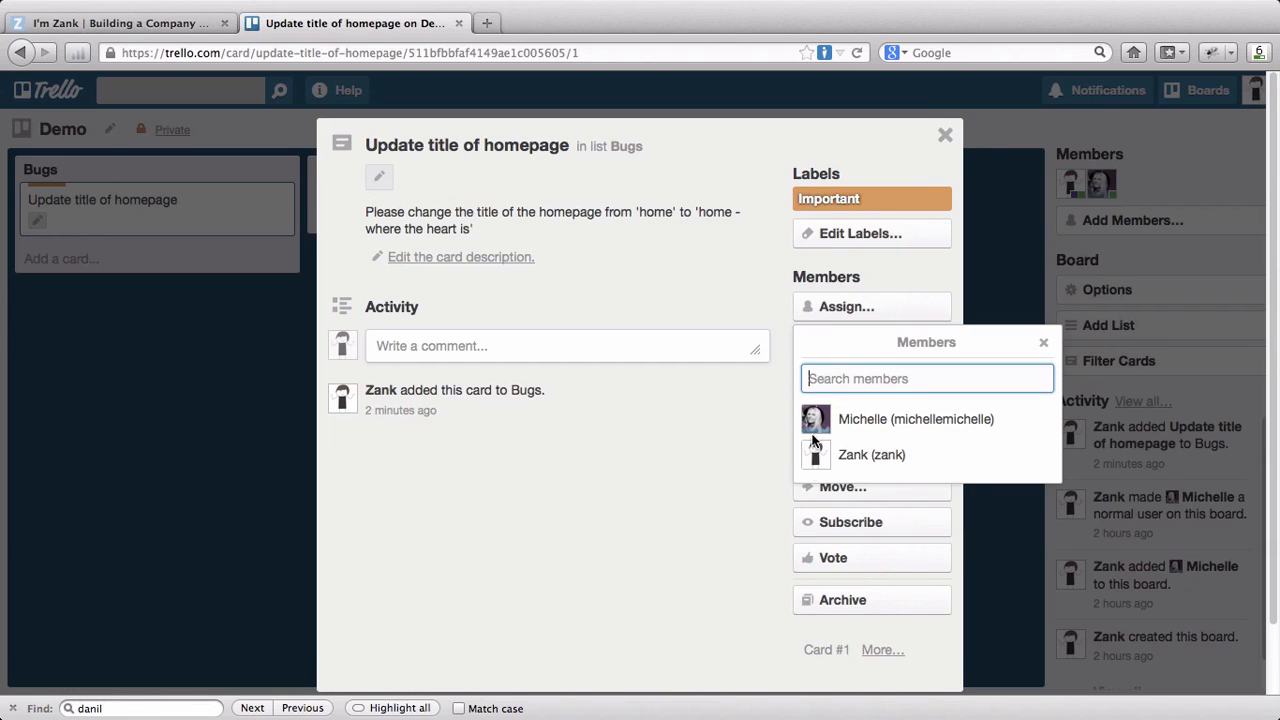
{"action": "left_click", "coordinate": [859, 418]}
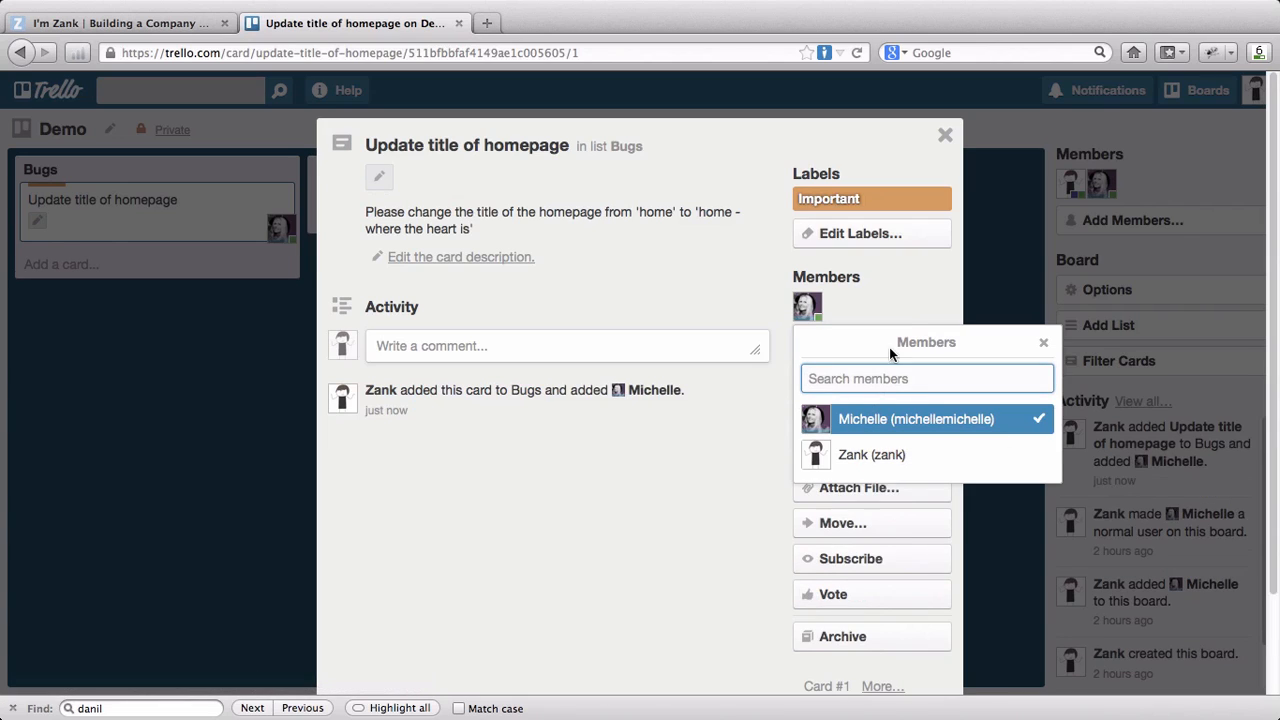
{"action": "mouse_move", "coordinate": [819, 316]}
{"action": "left_click", "coordinate": [757, 145]}
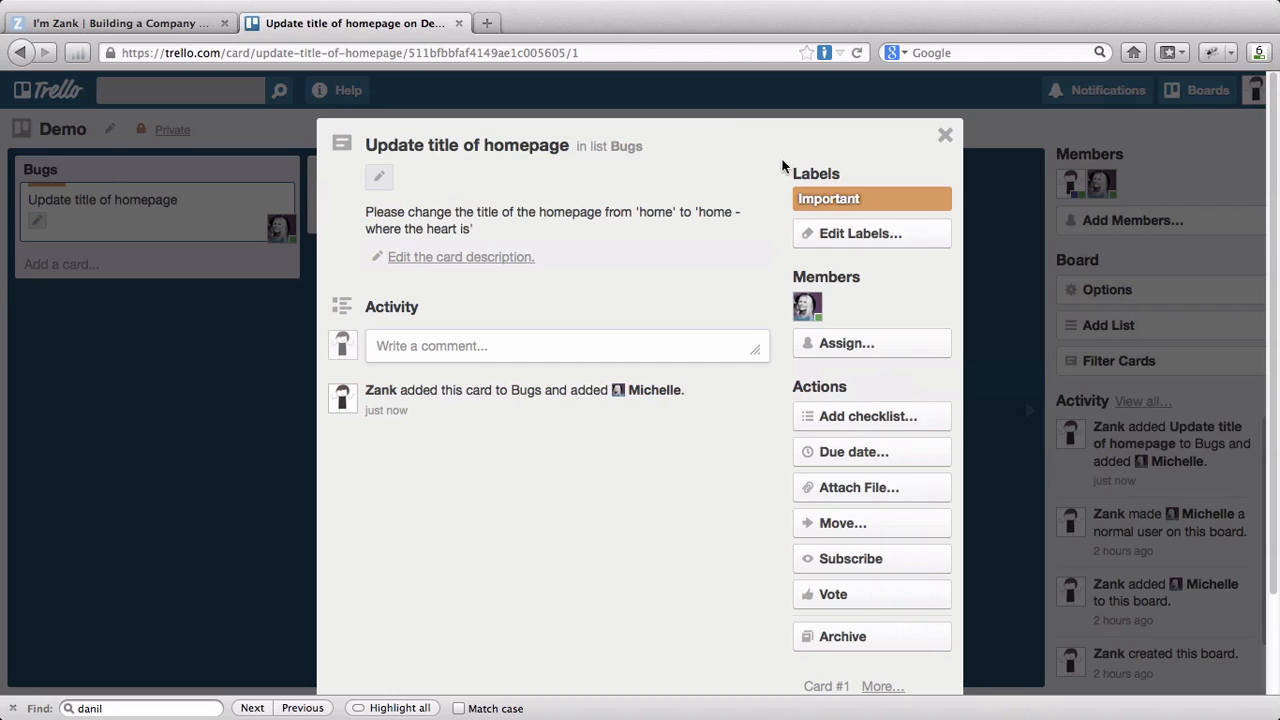
Add a checklist to the homepage title card with the items "Change title" and "Verify using testing site".
{"action": "left_click", "coordinate": [822, 418]}
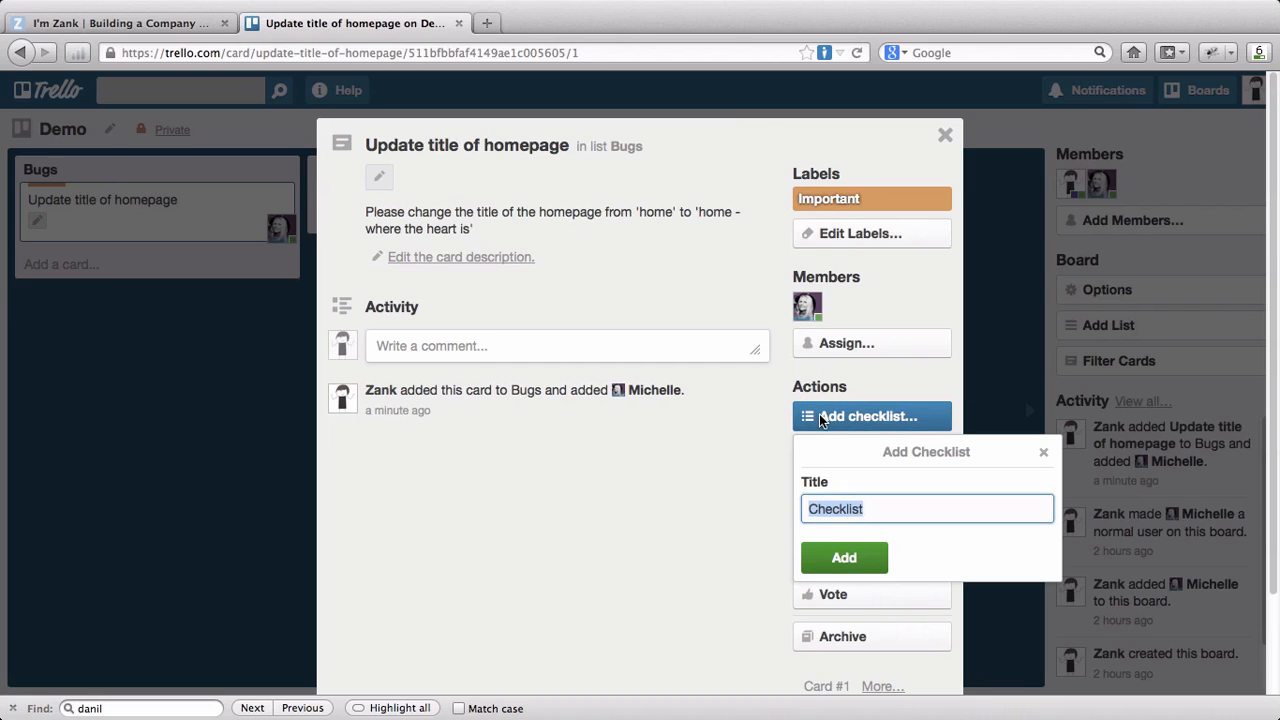
{"action": "left_click", "coordinate": [837, 565]}
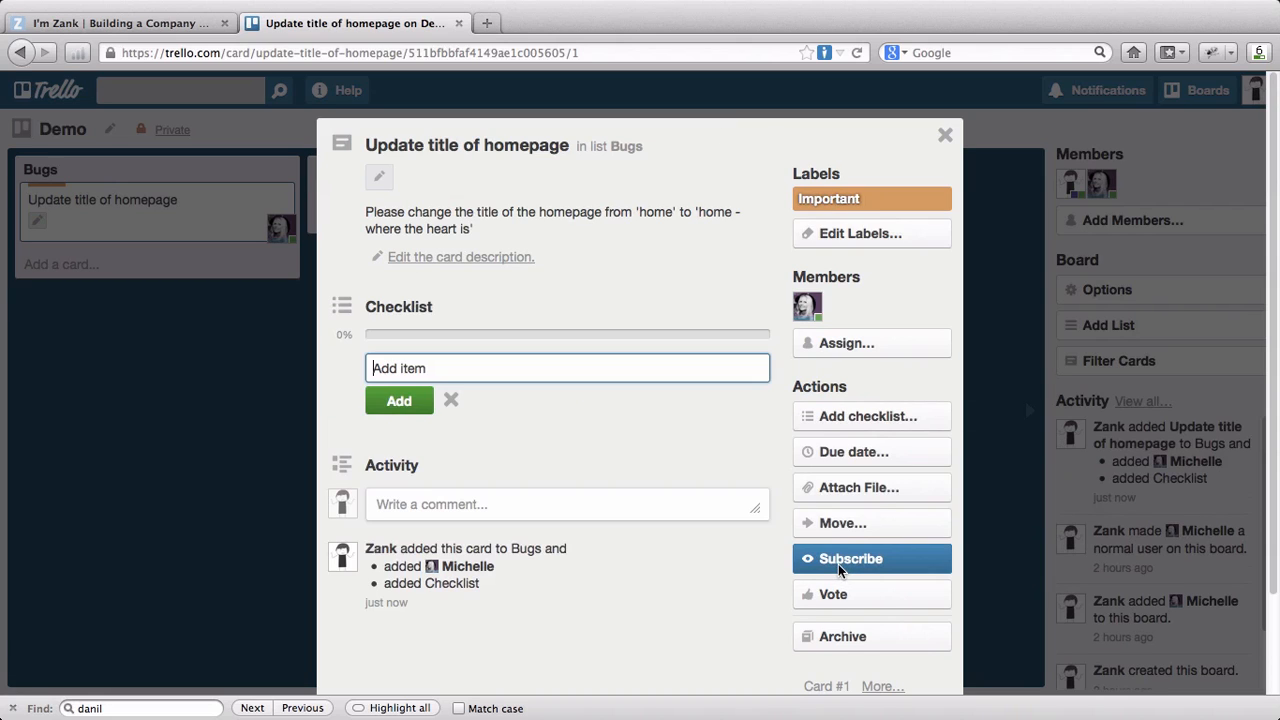
{"action": "type", "text": "Change title"}
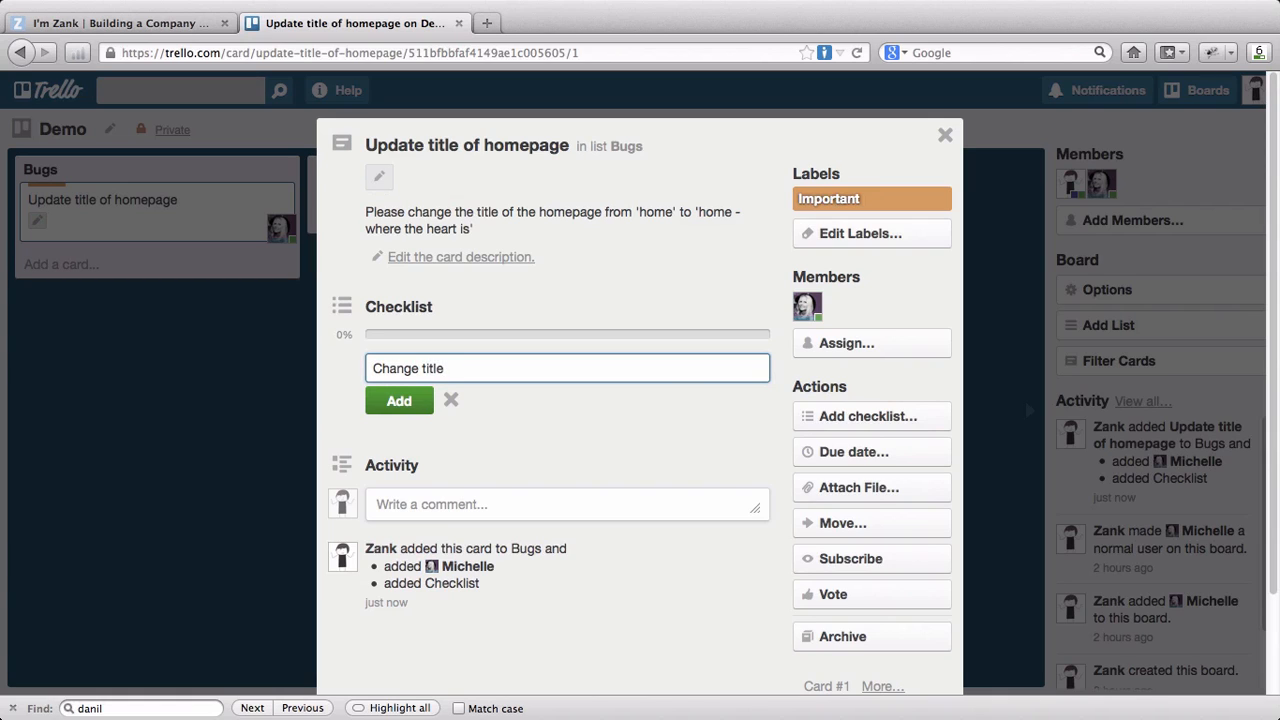
{"action": "left_click", "coordinate": [399, 400]}
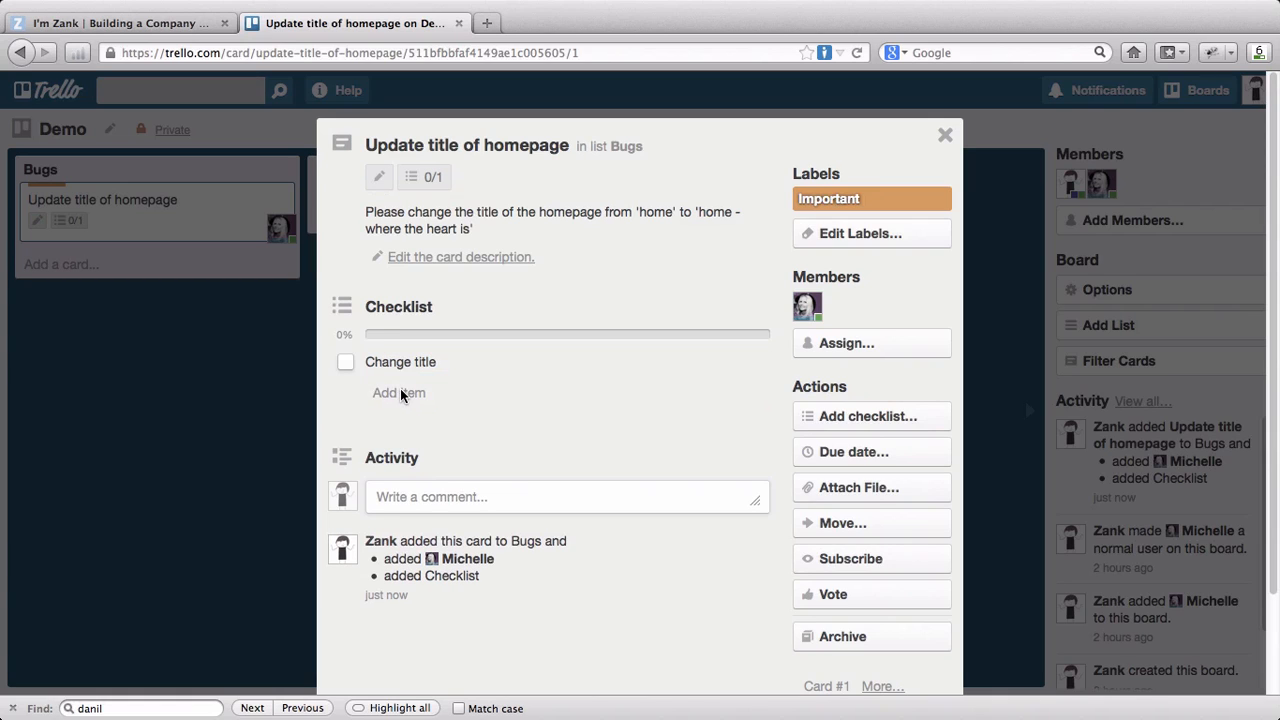
{"action": "left_click", "coordinate": [399, 395]}
{"action": "type", "text": "Verif"}
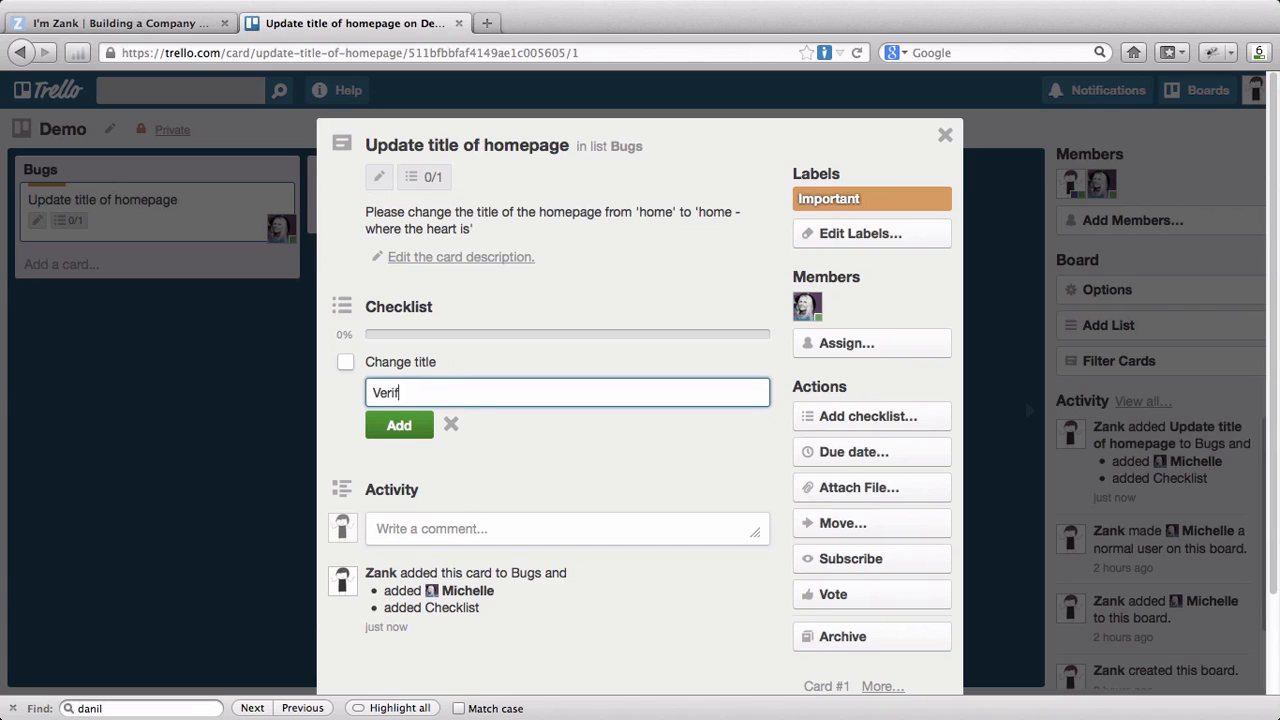
{"action": "type", "text": "y using testing site"}
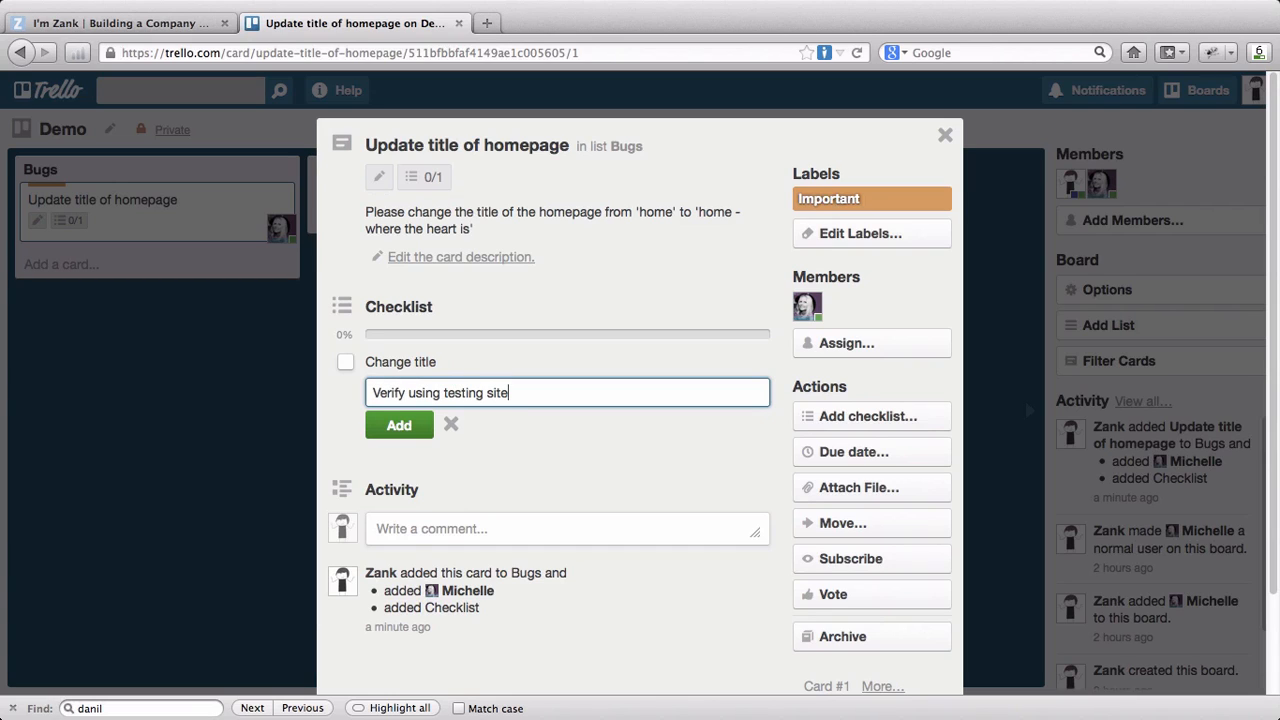
{"action": "left_click", "coordinate": [378, 426]}
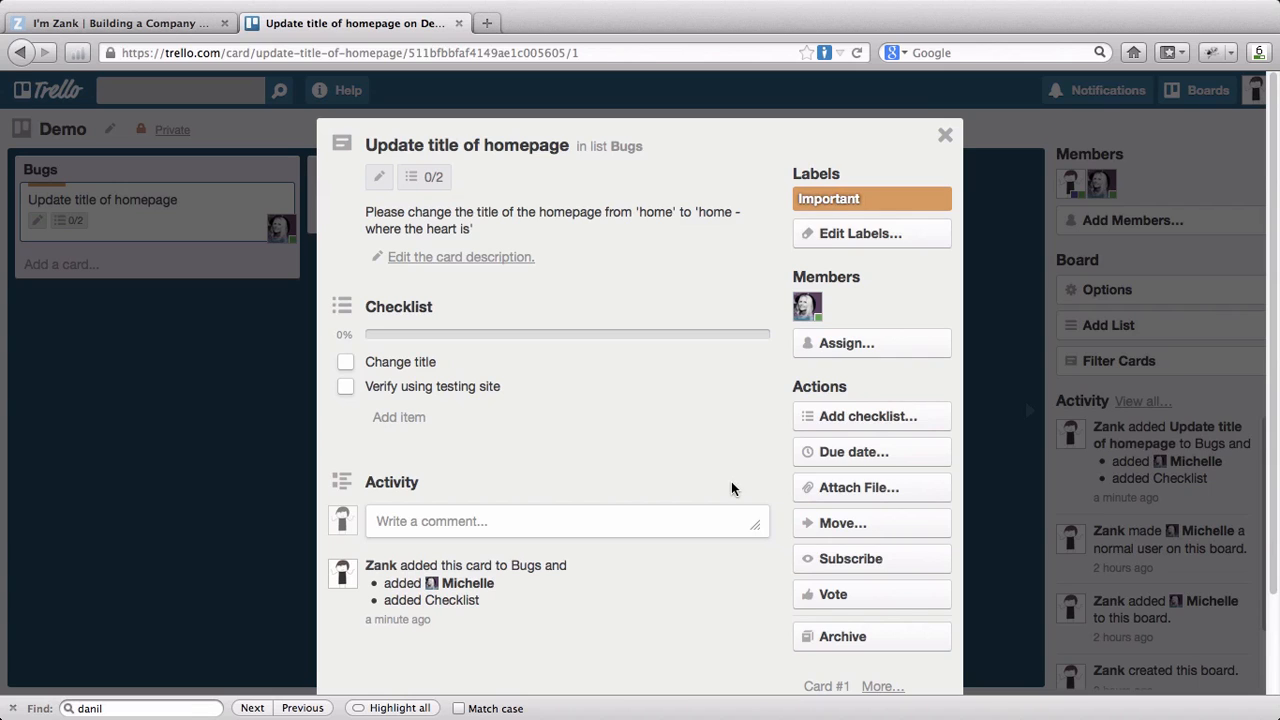
Set the card's due date to February 18, 2013 at 12:00 PM, and subscribe to the card.
{"action": "left_click", "coordinate": [808, 458]}
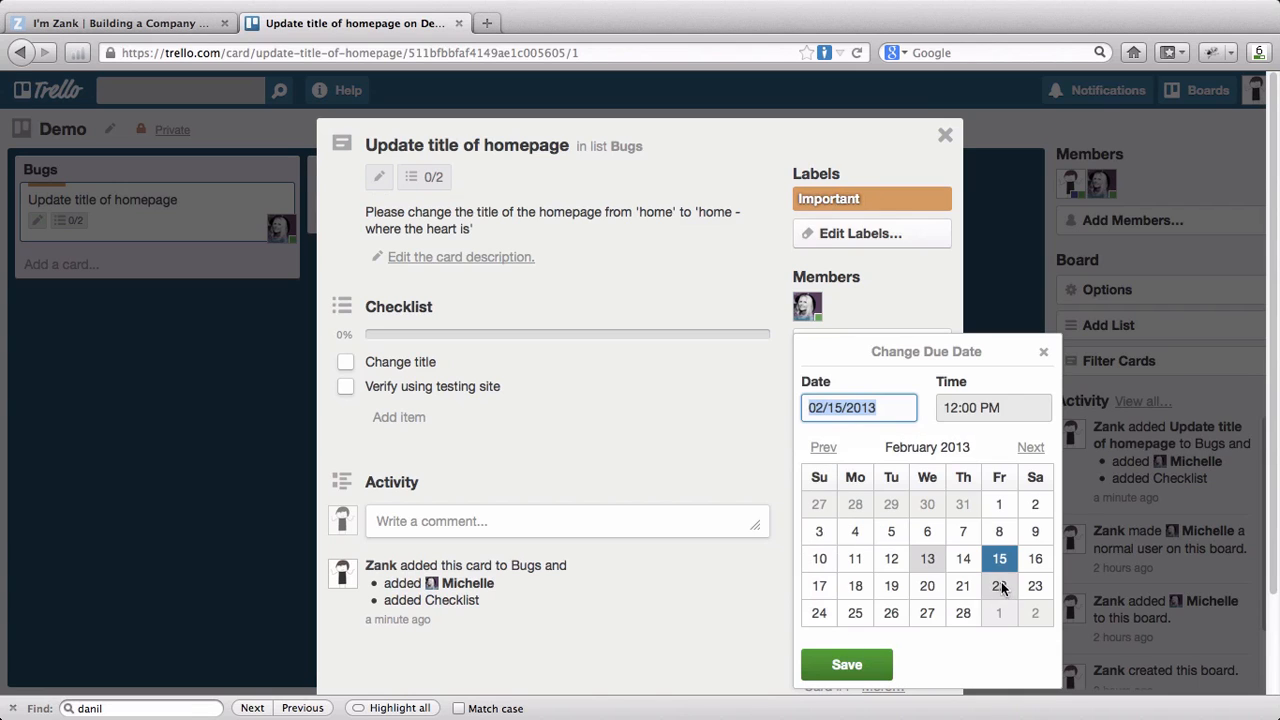
{"action": "left_click", "coordinate": [855, 586]}
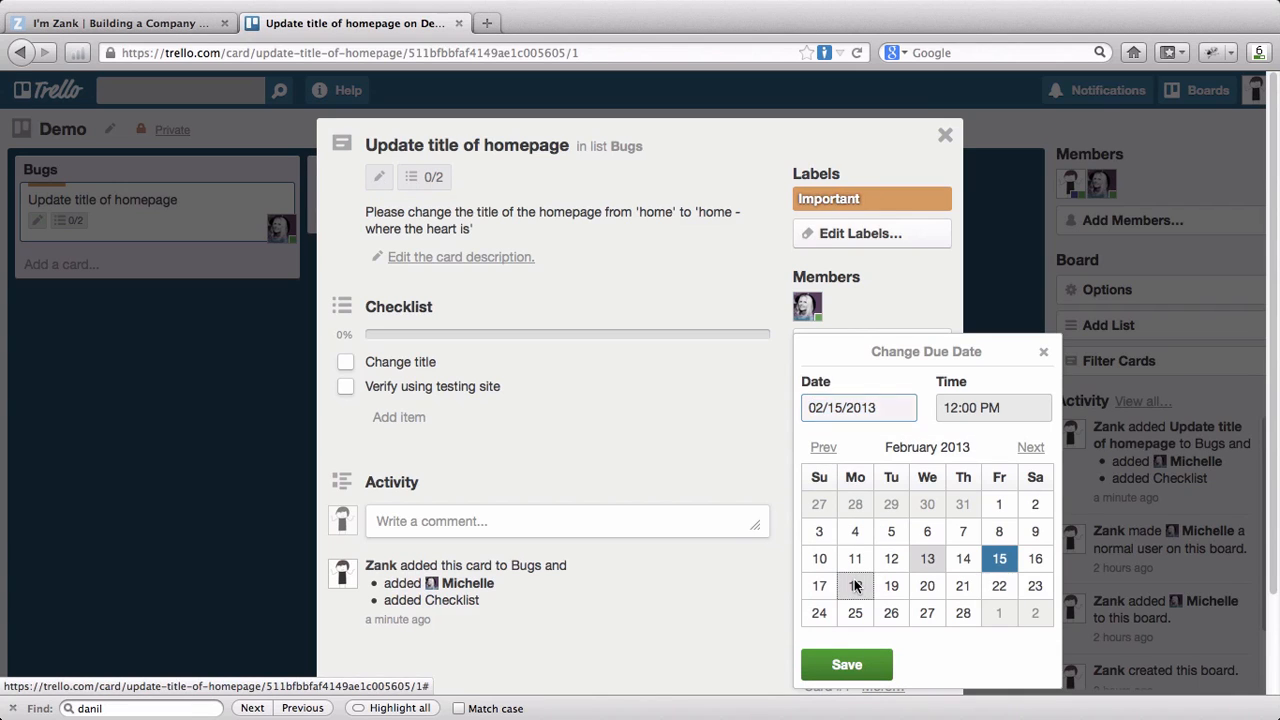
{"action": "left_click", "coordinate": [827, 660]}
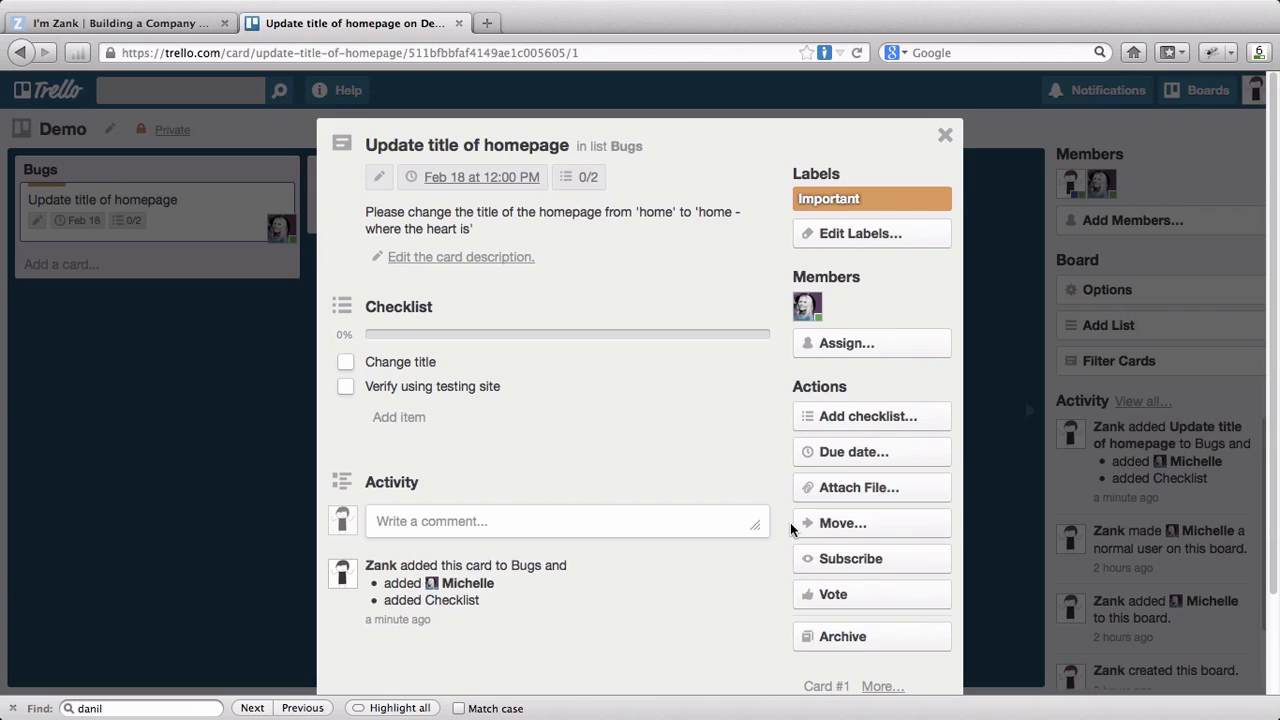
{"action": "left_click", "coordinate": [900, 559]}
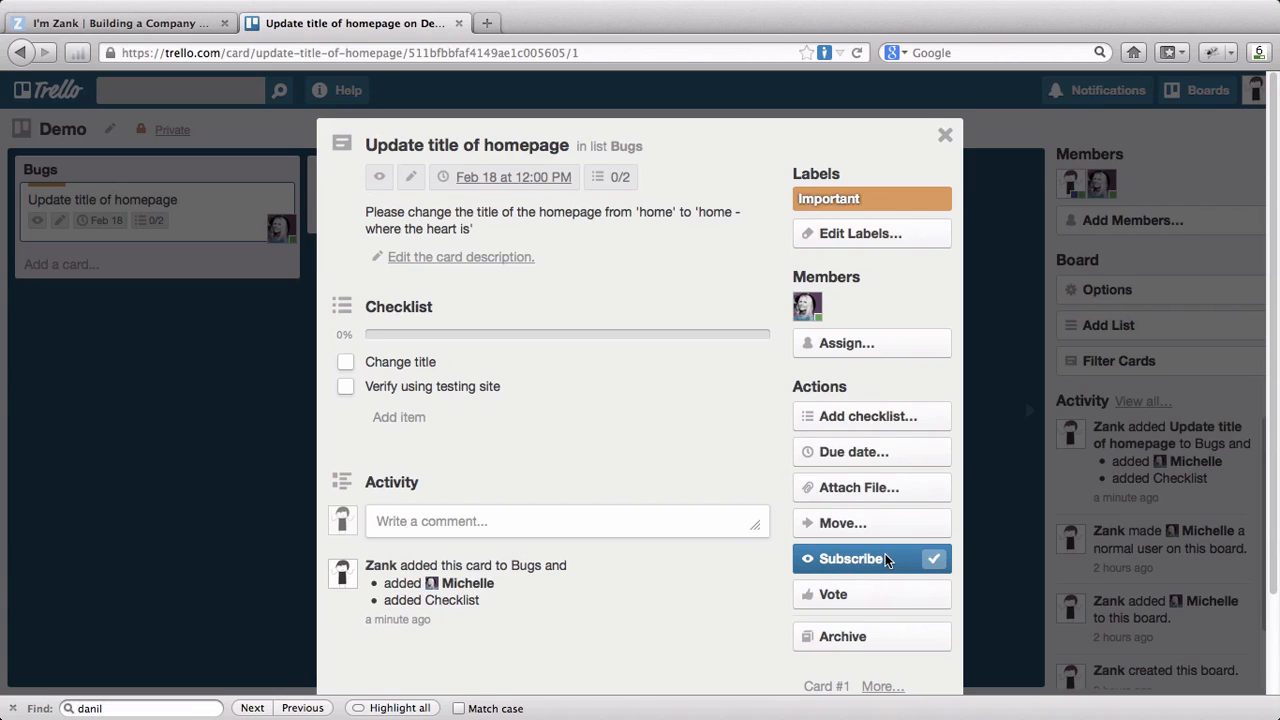
{"action": "left_click", "coordinate": [944, 136]}
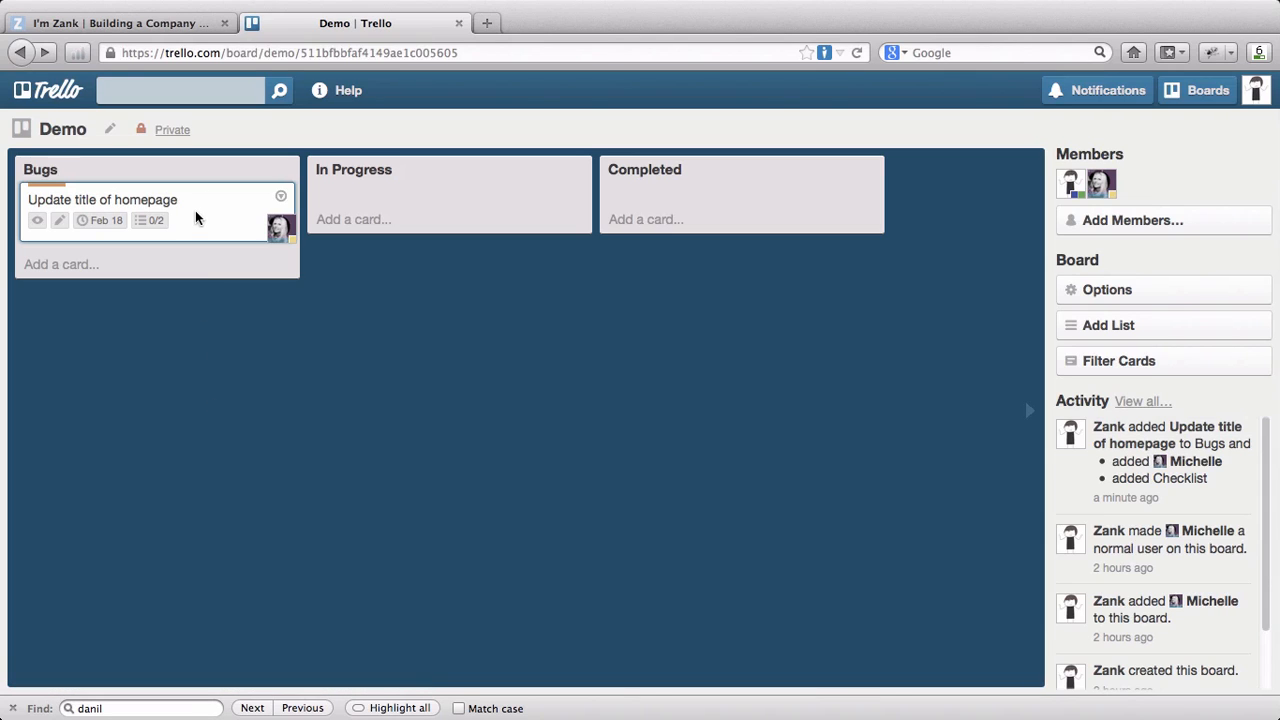
Review the homepage title card's details and move the card from the Bugs list to In Progress.
{"action": "left_click", "coordinate": [195, 207]}
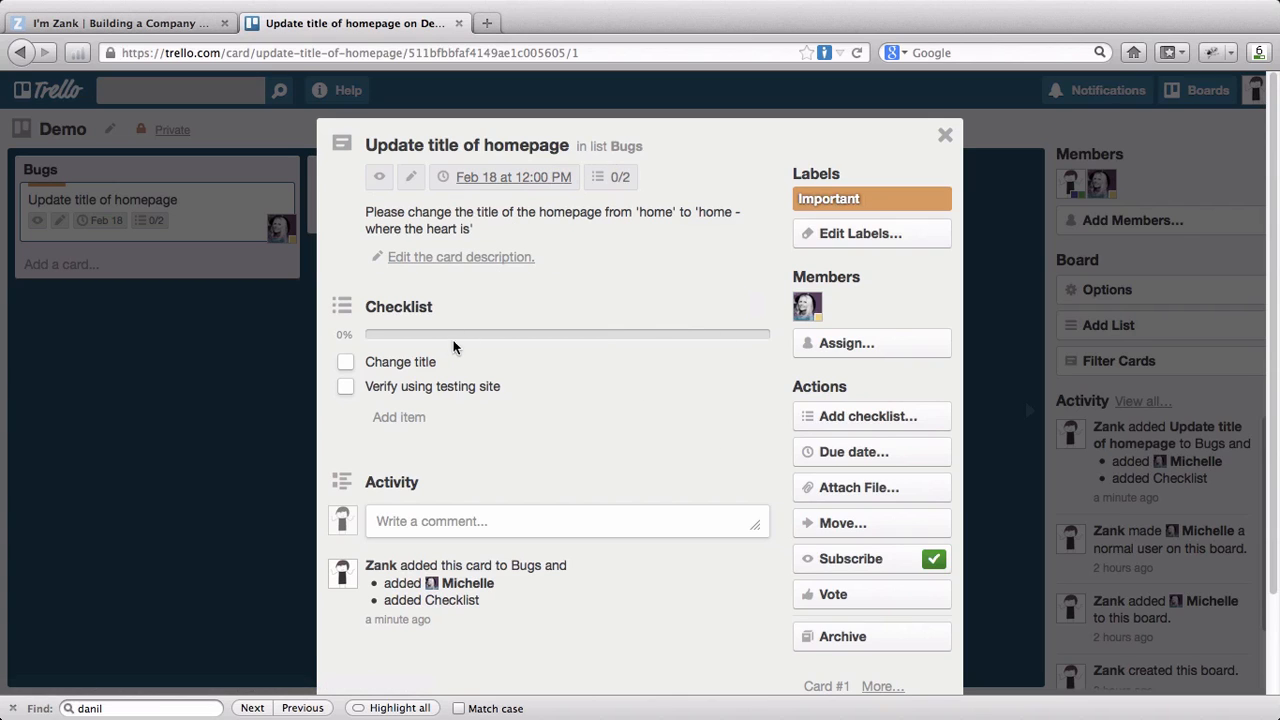
{"action": "left_click", "coordinate": [945, 135]}
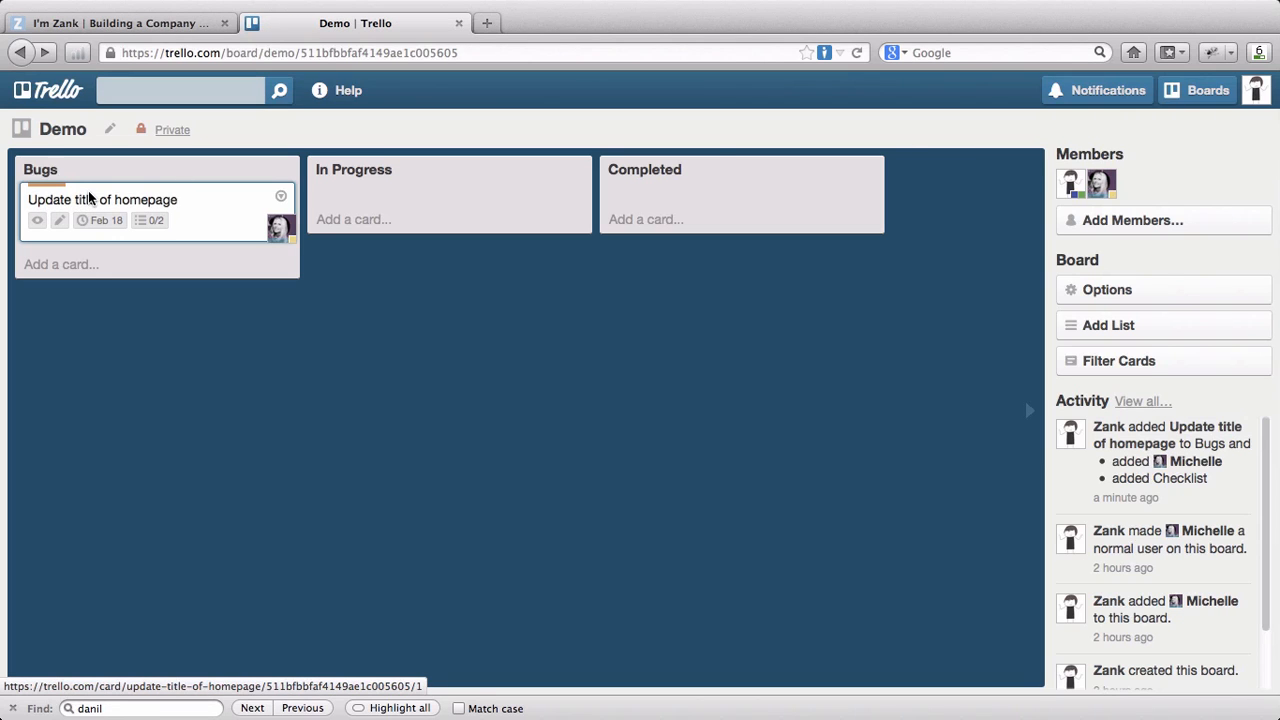
{"action": "left_click_drag", "start_coordinate": [88, 198], "coordinate": [380, 206]}
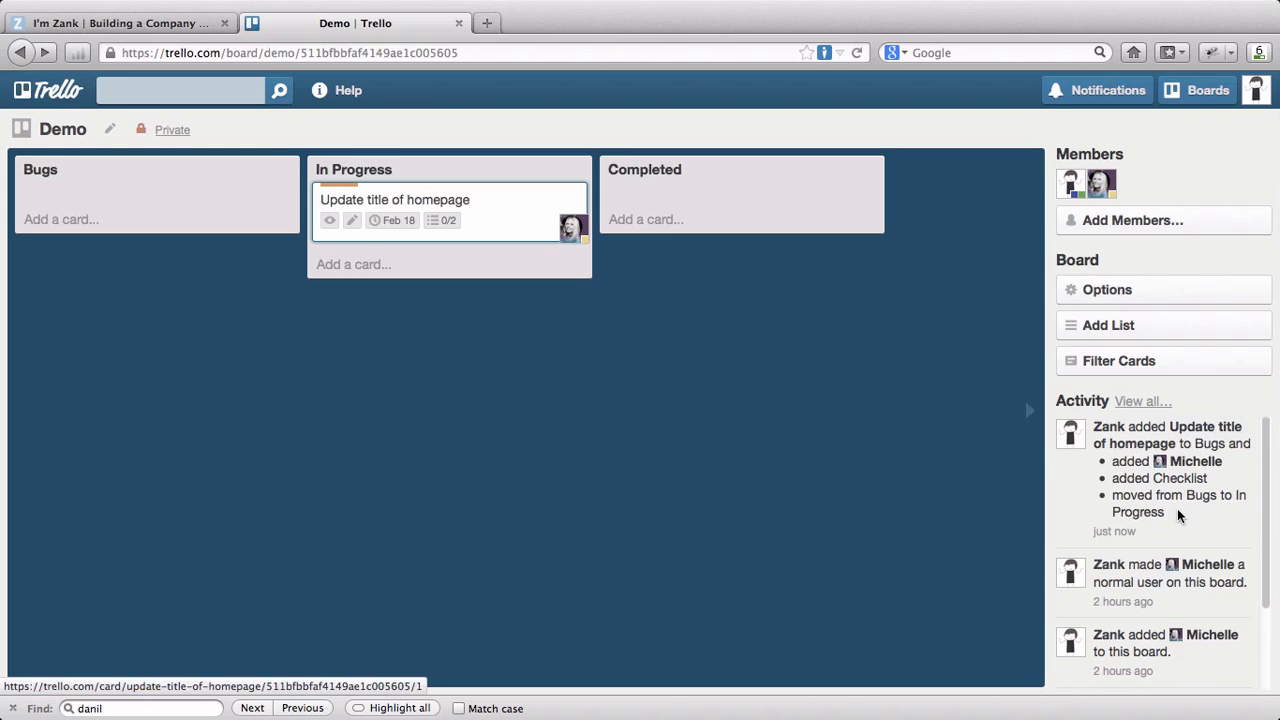
Mark both checklist items on the homepage title card as done and move the card to the Completed list.
{"action": "left_click", "coordinate": [510, 200]}
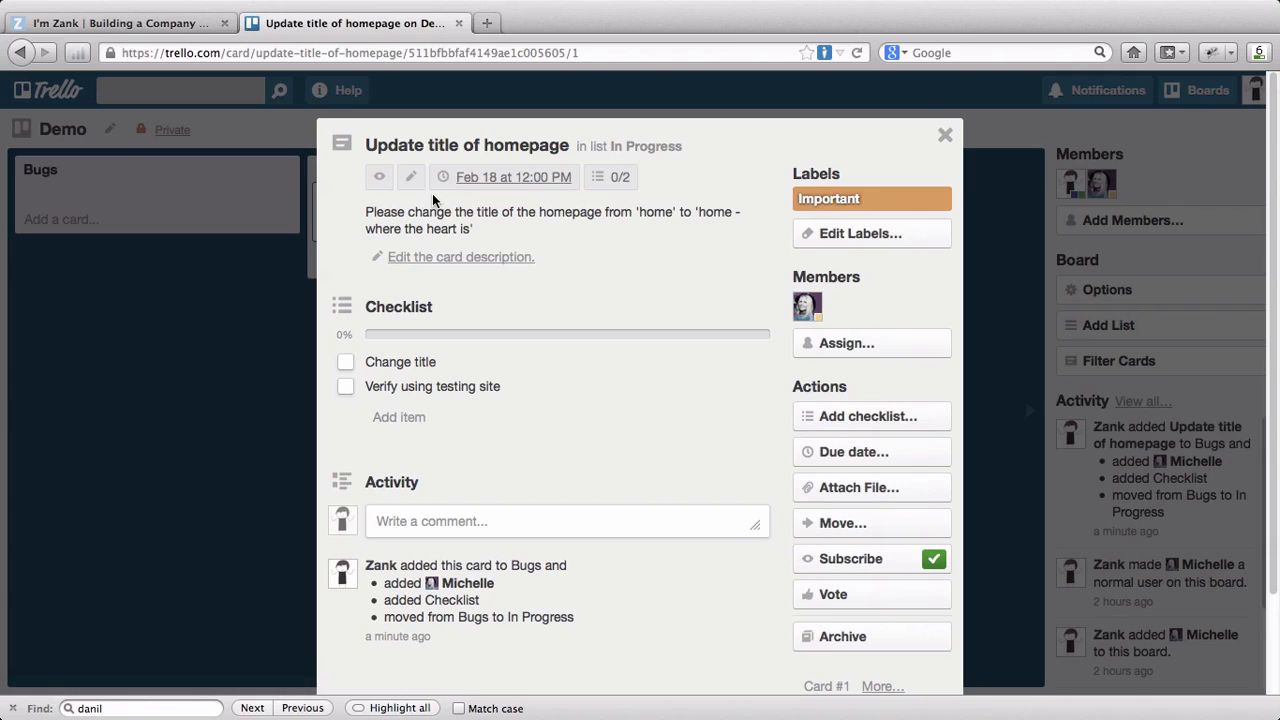
{"action": "left_click", "coordinate": [346, 362]}
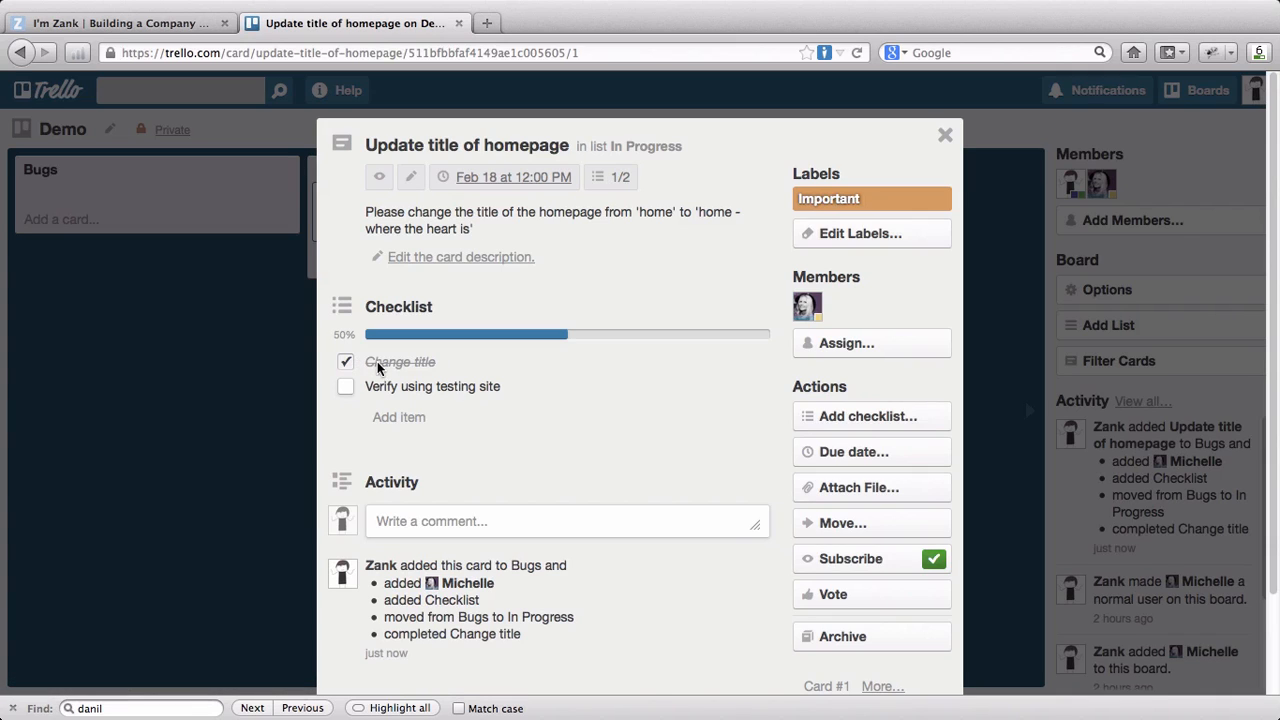
{"action": "left_click", "coordinate": [346, 388]}
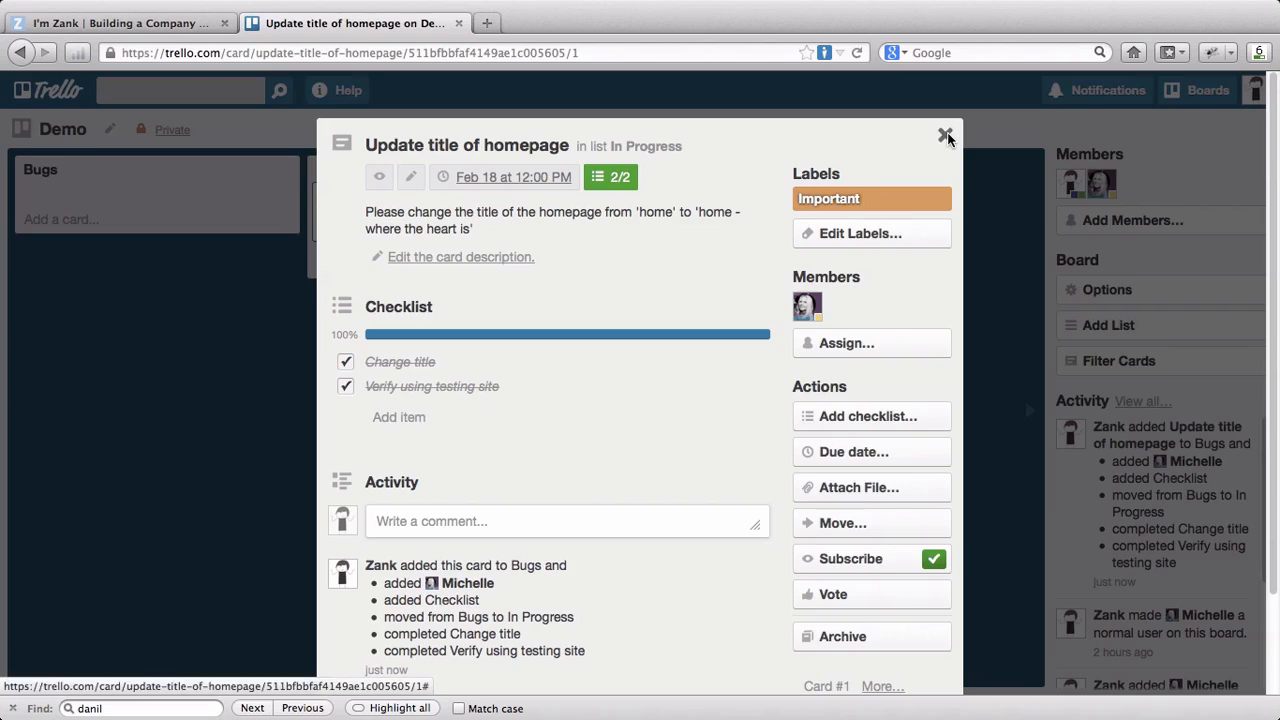
{"action": "left_click", "coordinate": [944, 134]}
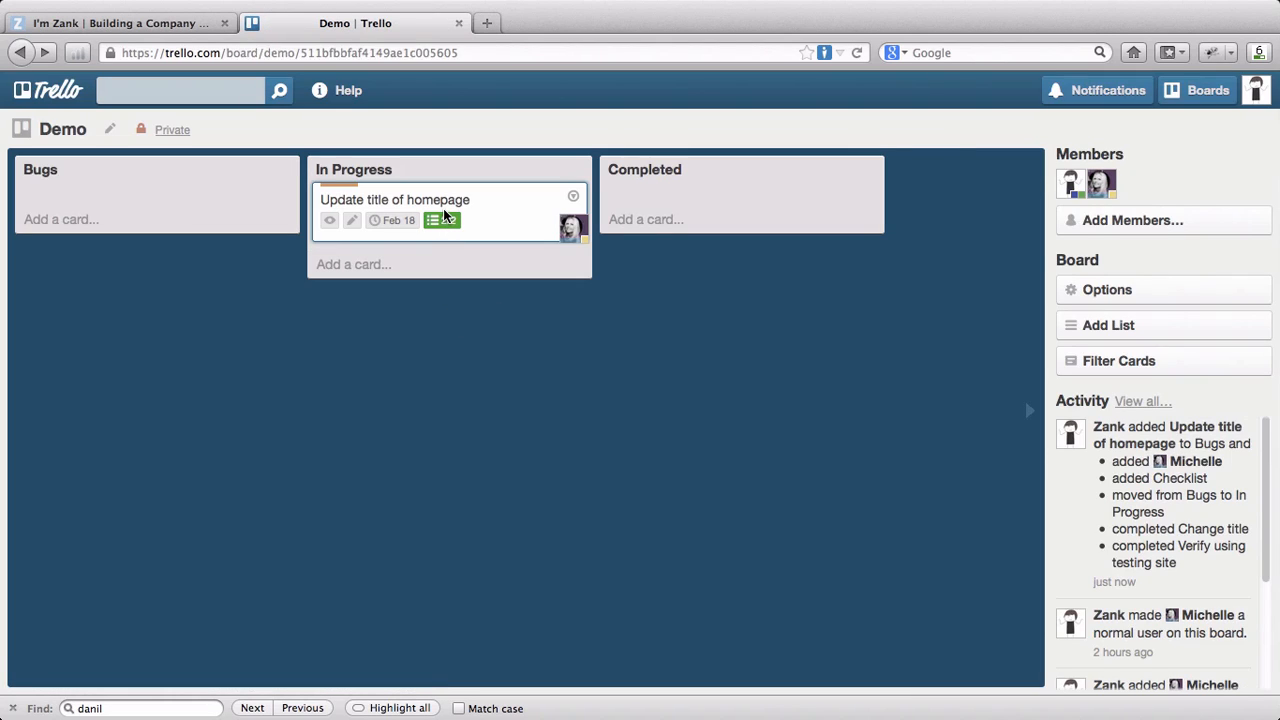
{"action": "left_click_drag", "start_coordinate": [444, 211], "coordinate": [715, 172]}
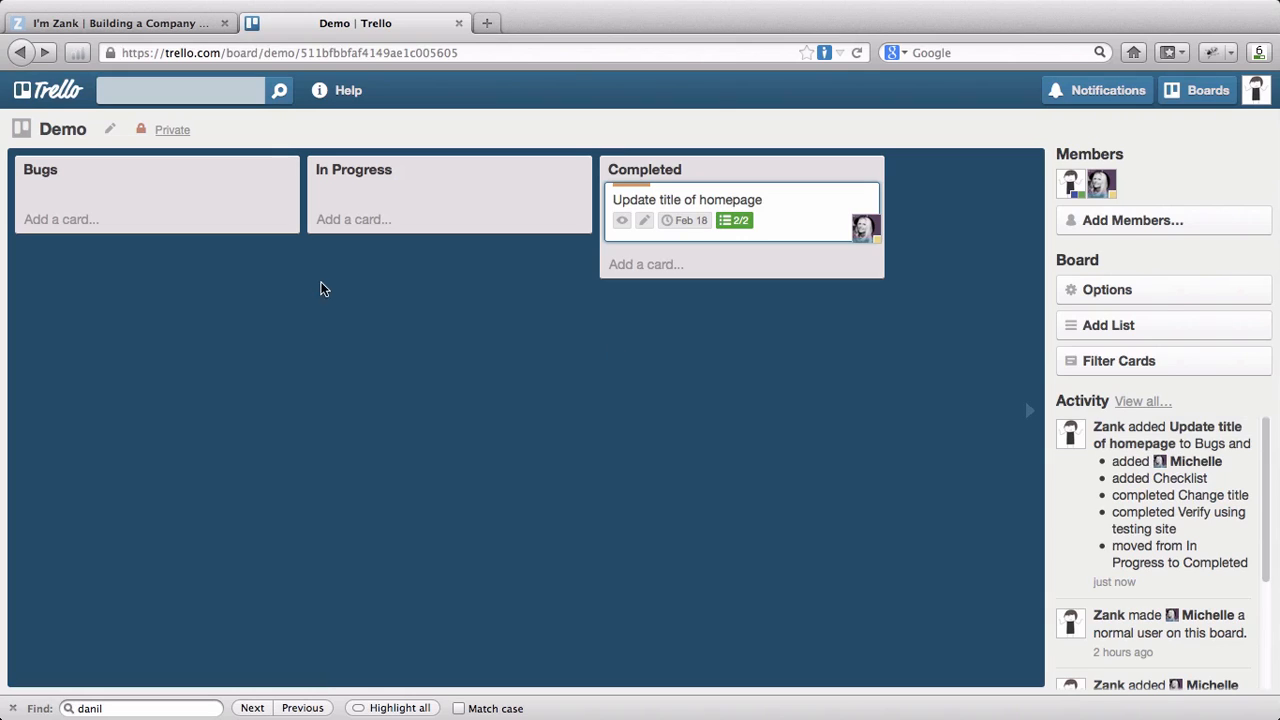
Switch to the imzank.com blog and capture a screenshot of the sidebar search box with its Submit button.
{"action": "left_click", "coordinate": [165, 23]}
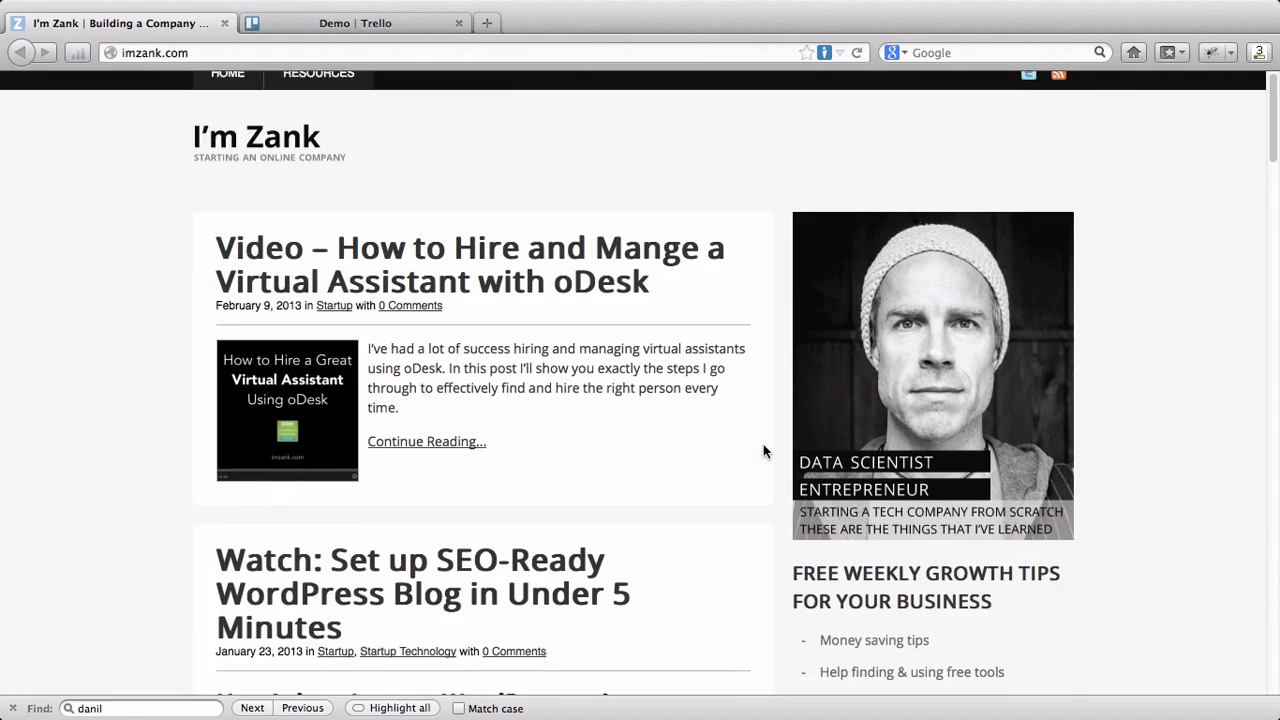
{"action": "scroll", "coordinate": [762, 448], "scroll_direction": "down", "scroll_amount": 5}
{"action": "scroll", "coordinate": [763, 451], "scroll_direction": "down", "scroll_amount": 4}
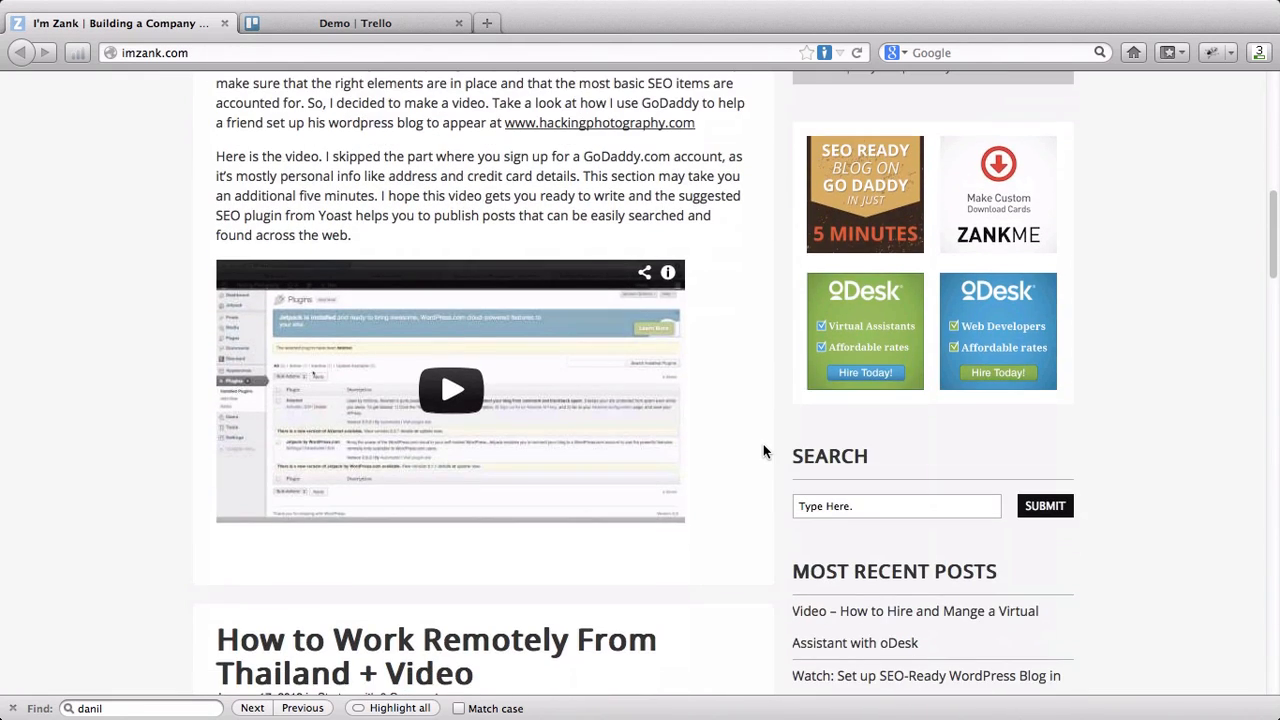
{"action": "scroll", "coordinate": [763, 451], "scroll_direction": "down", "scroll_amount": 5}
{"action": "scroll", "coordinate": [763, 451], "scroll_direction": "up", "scroll_amount": 1}
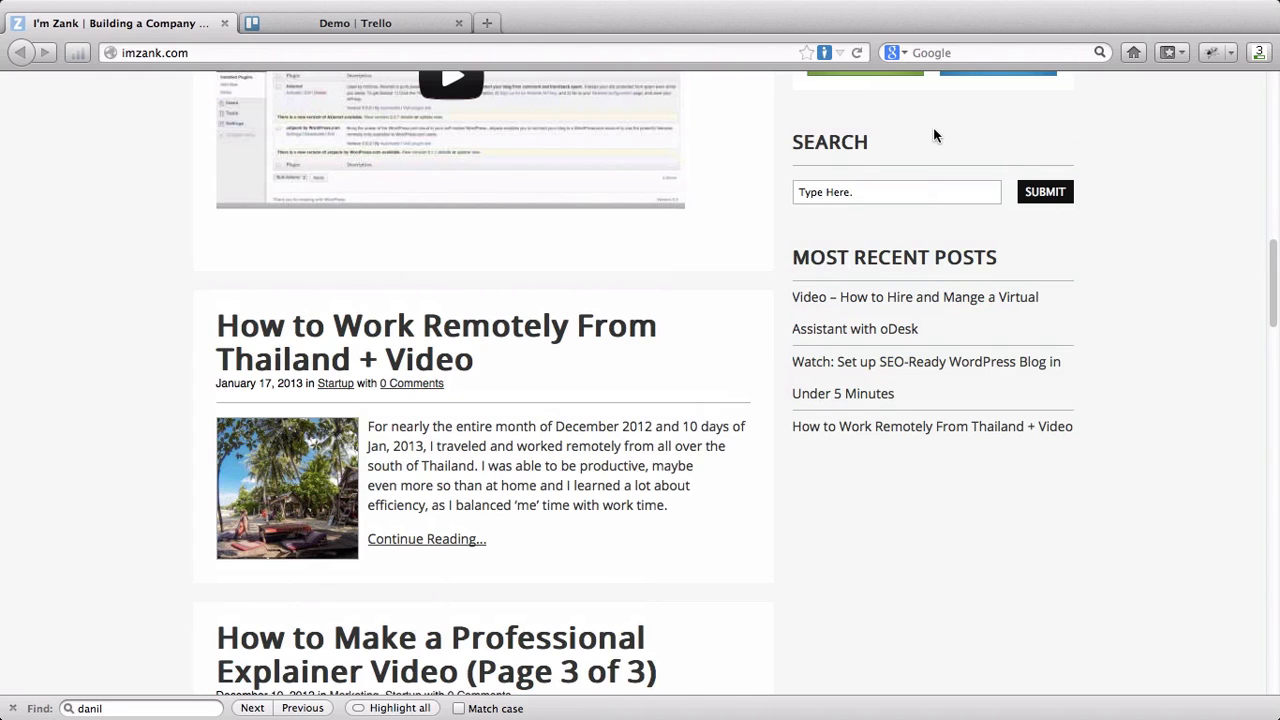
{"action": "left_click_drag", "start_coordinate": [768, 104], "coordinate": [1103, 245]}
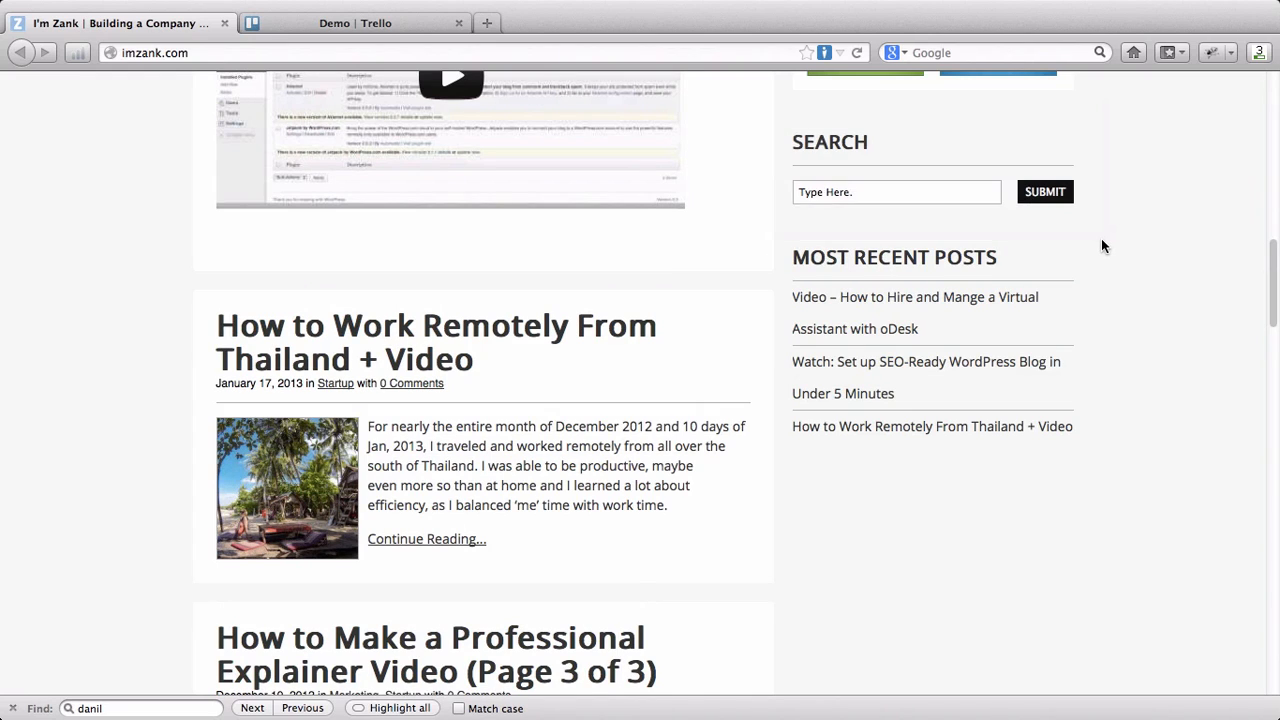
Return to the Trello board and add a card titled "Change email submit button color" to the Bugs list.
{"action": "left_click", "coordinate": [377, 22]}
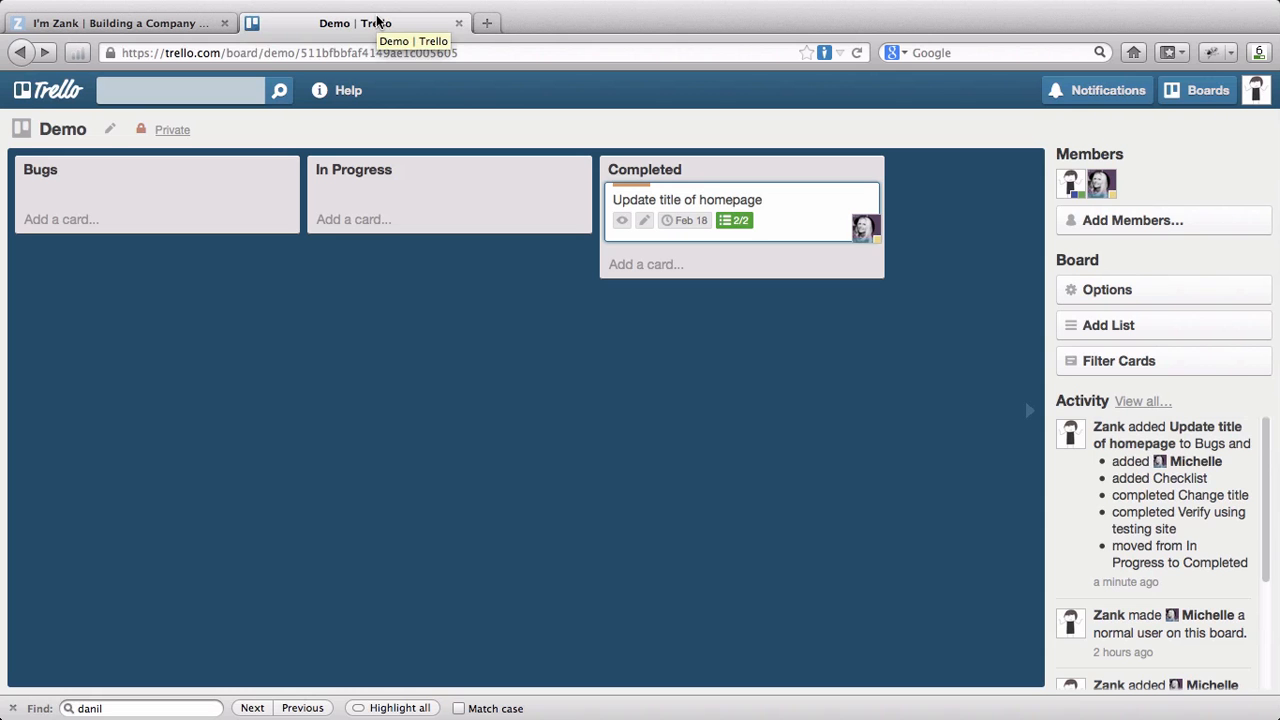
{"action": "left_click", "coordinate": [80, 219]}
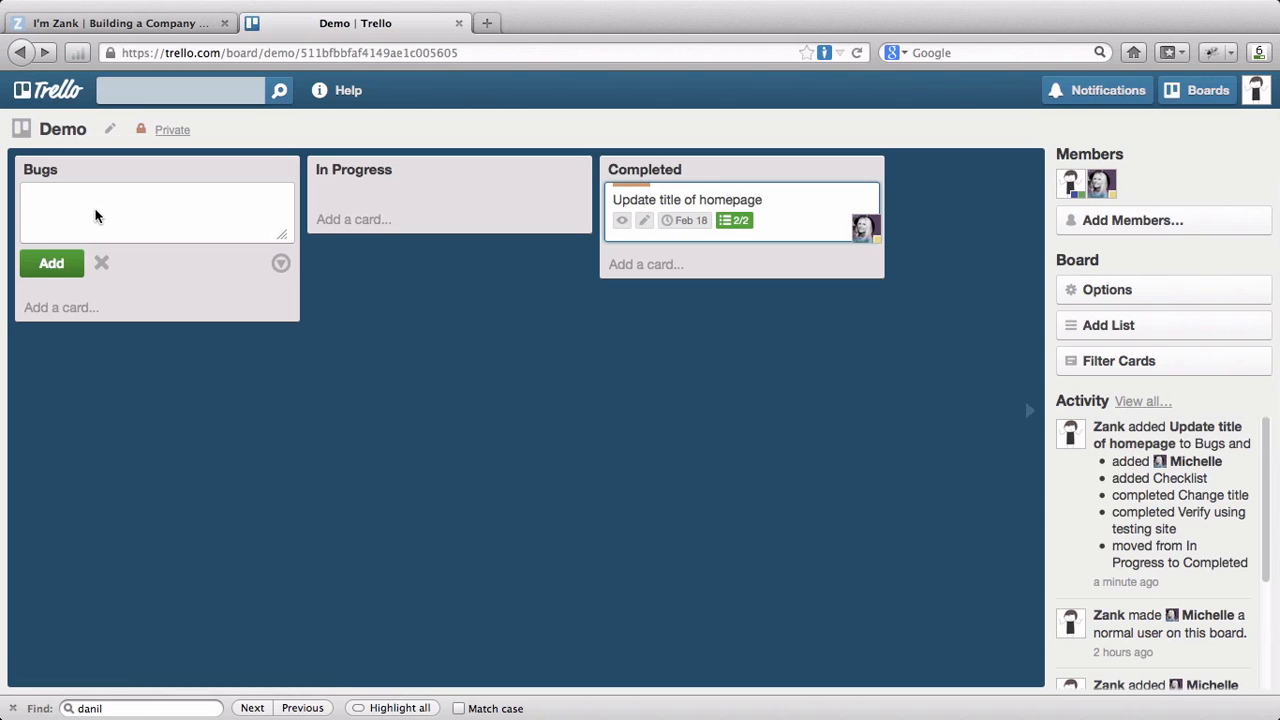
{"action": "type", "text": "Change email submit button color"}
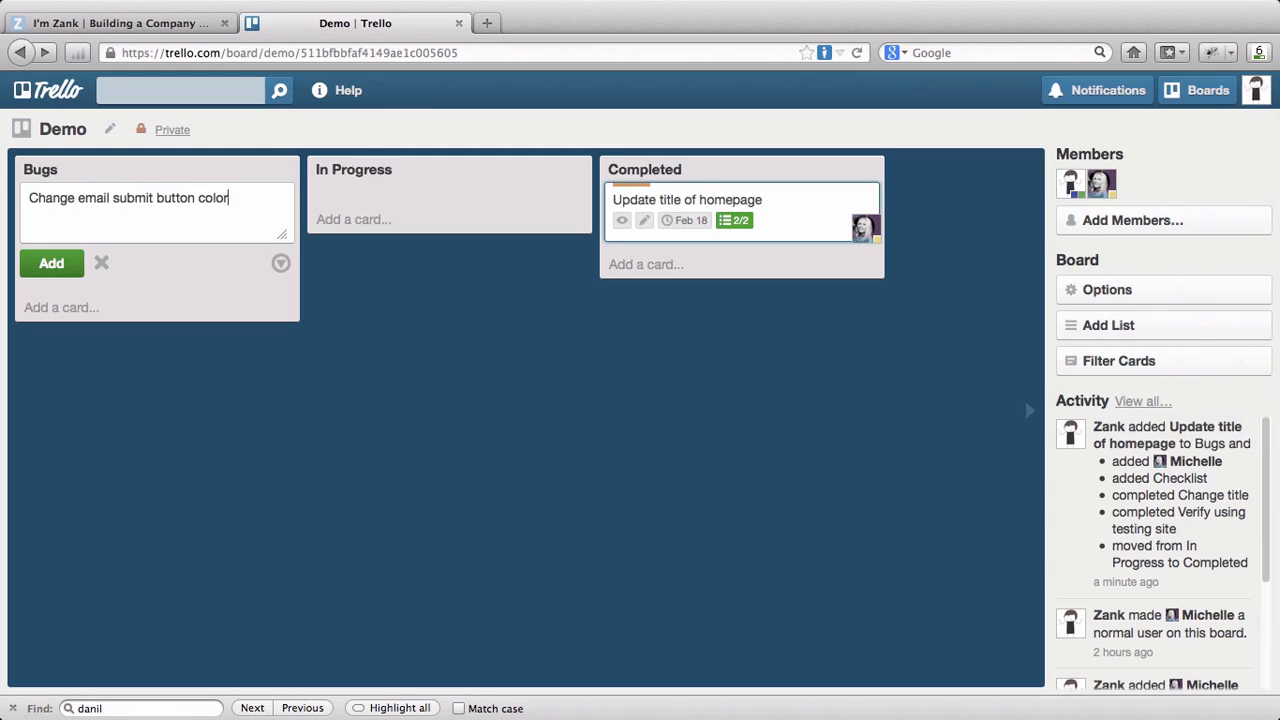
{"action": "key", "text": "Return"}
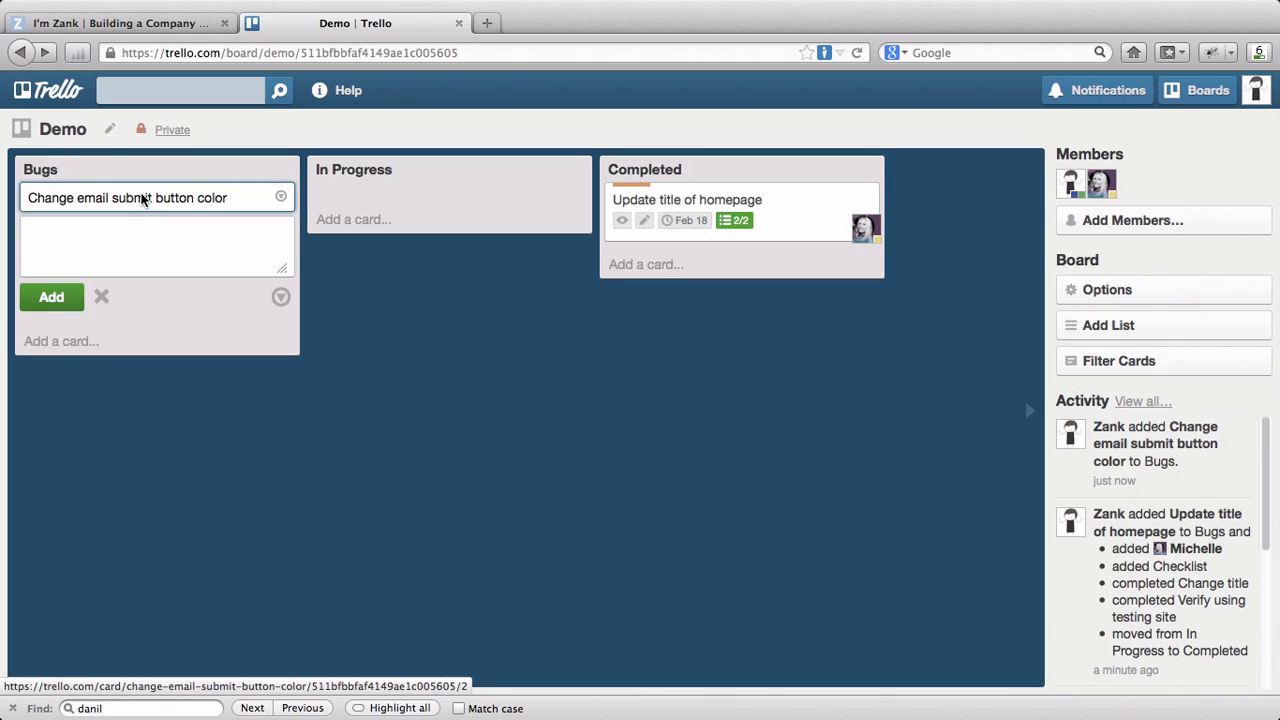
Give the submit button card the two-line description "Home page submit button only, please." and "See screenshot.".
{"action": "left_click", "coordinate": [143, 199]}
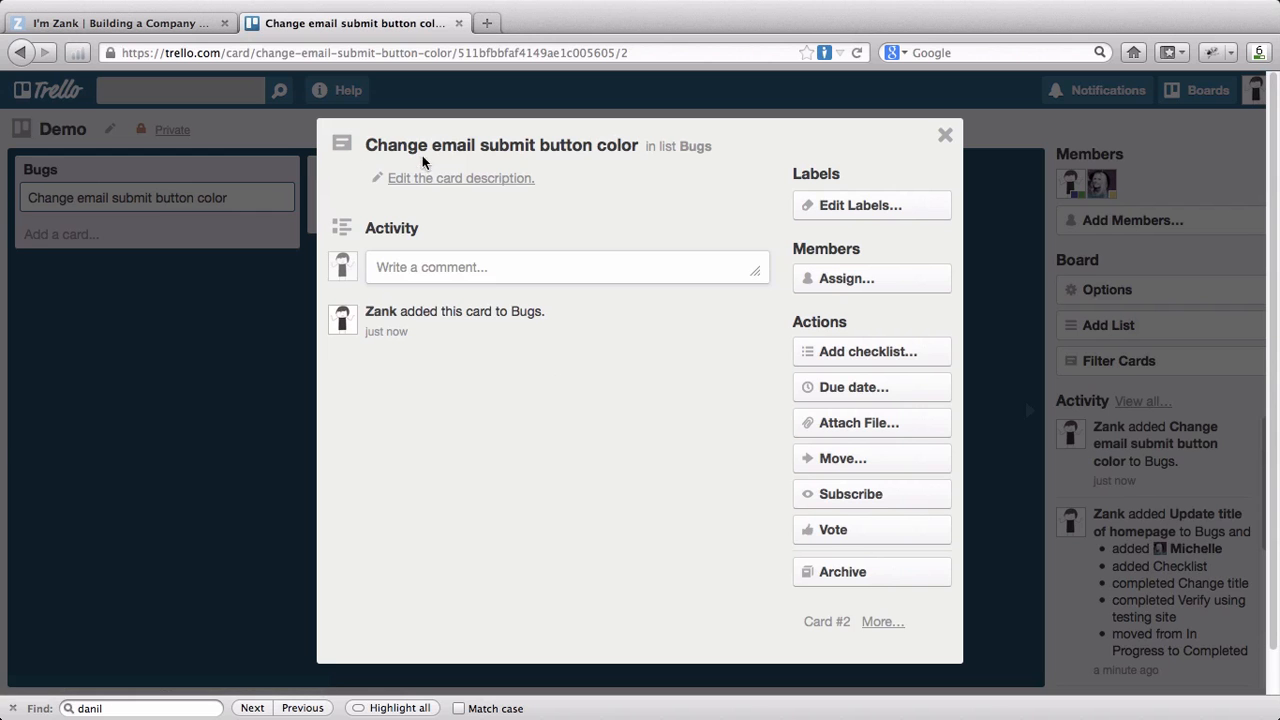
{"action": "left_click", "coordinate": [422, 181]}
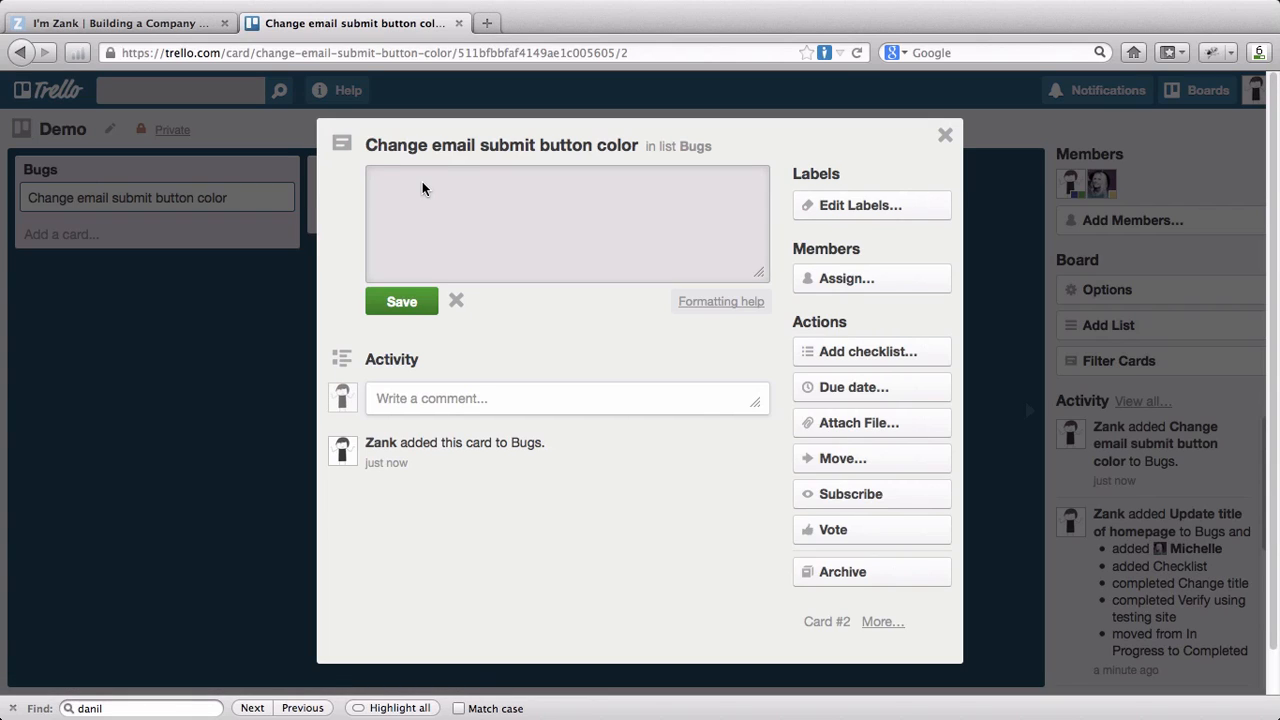
{"action": "type", "text": "Home page submit but"}
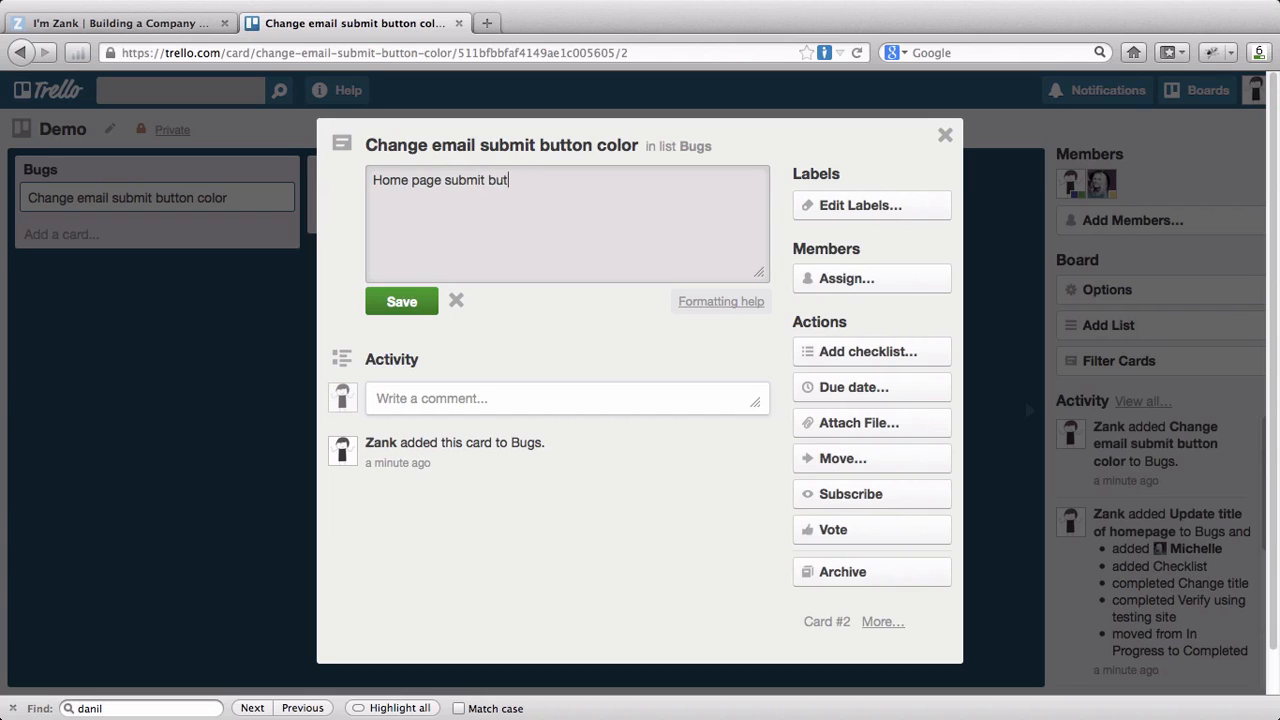
{"action": "type", "text": "ton only, please."}
{"action": "key", "text": "Return"}
{"action": "type", "text": "S"}
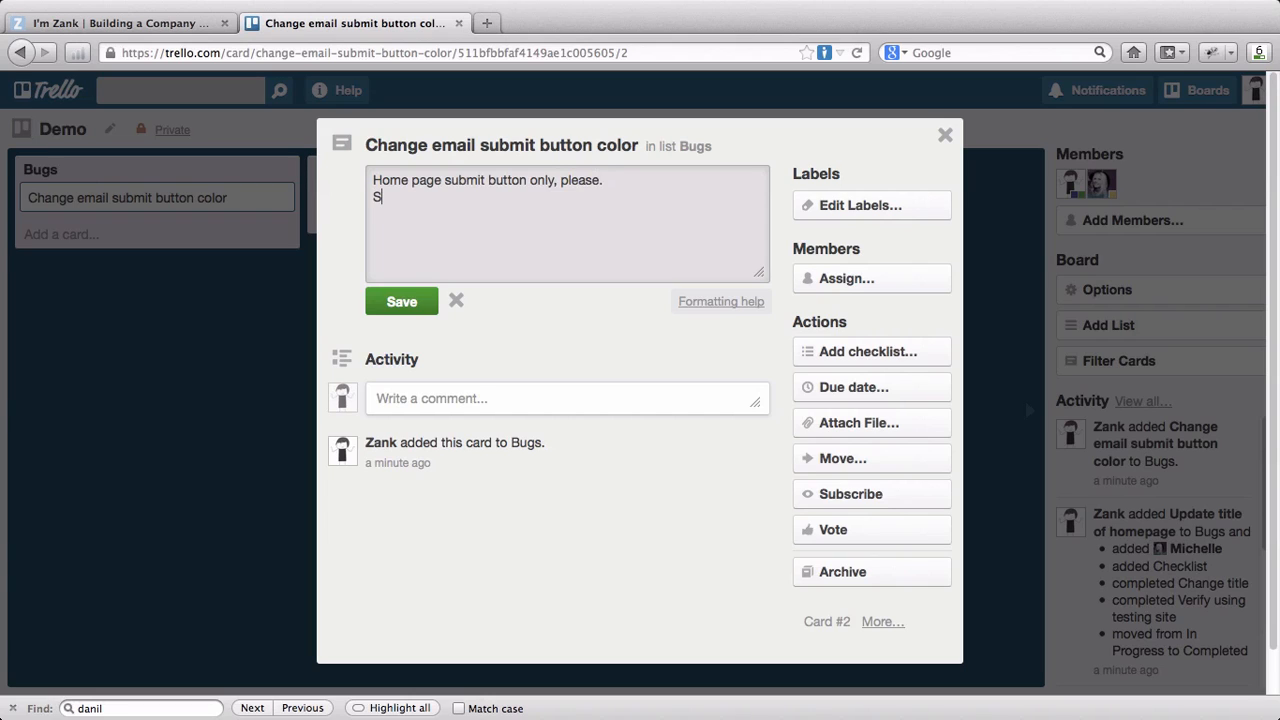
{"action": "type", "text": "ee sceeenshot."}
{"action": "left_click", "coordinate": [394, 304]}
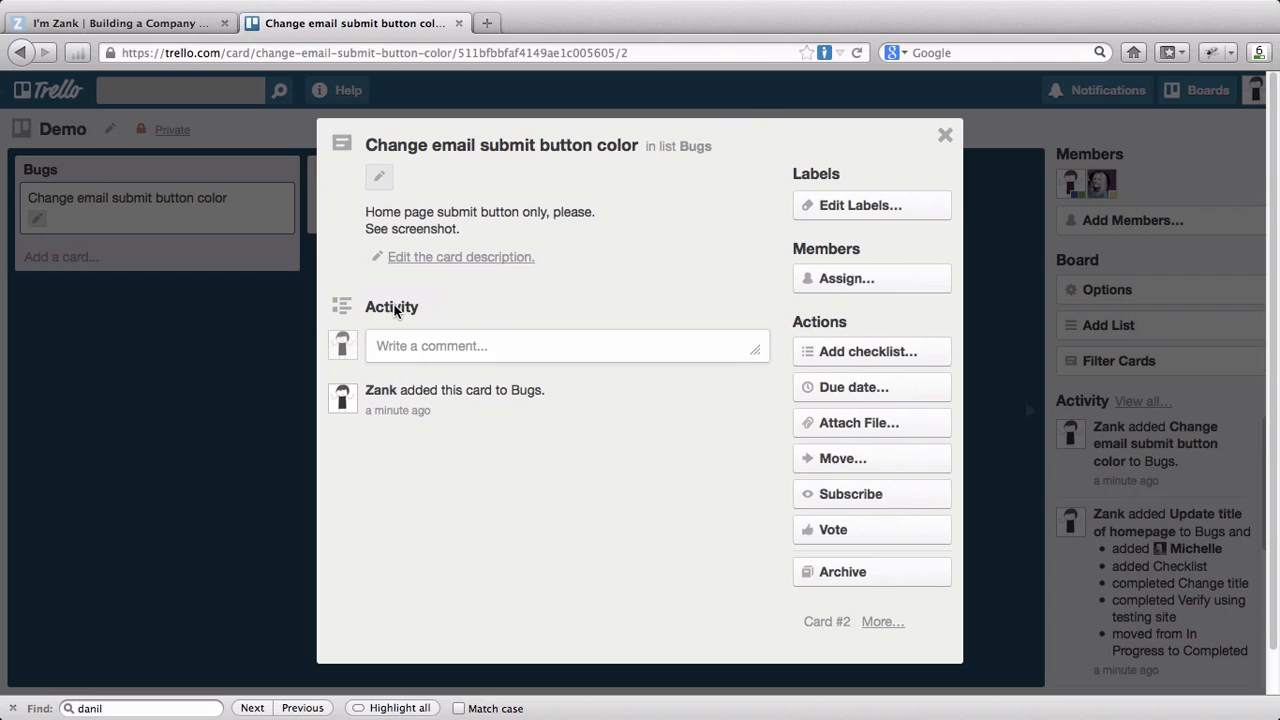
Attach the file "Screen Shot 2013-02-13 at 2.56.01 PM.png" from the computer's ScreenCaptures folder to the submit button card.
{"action": "left_click", "coordinate": [832, 421]}
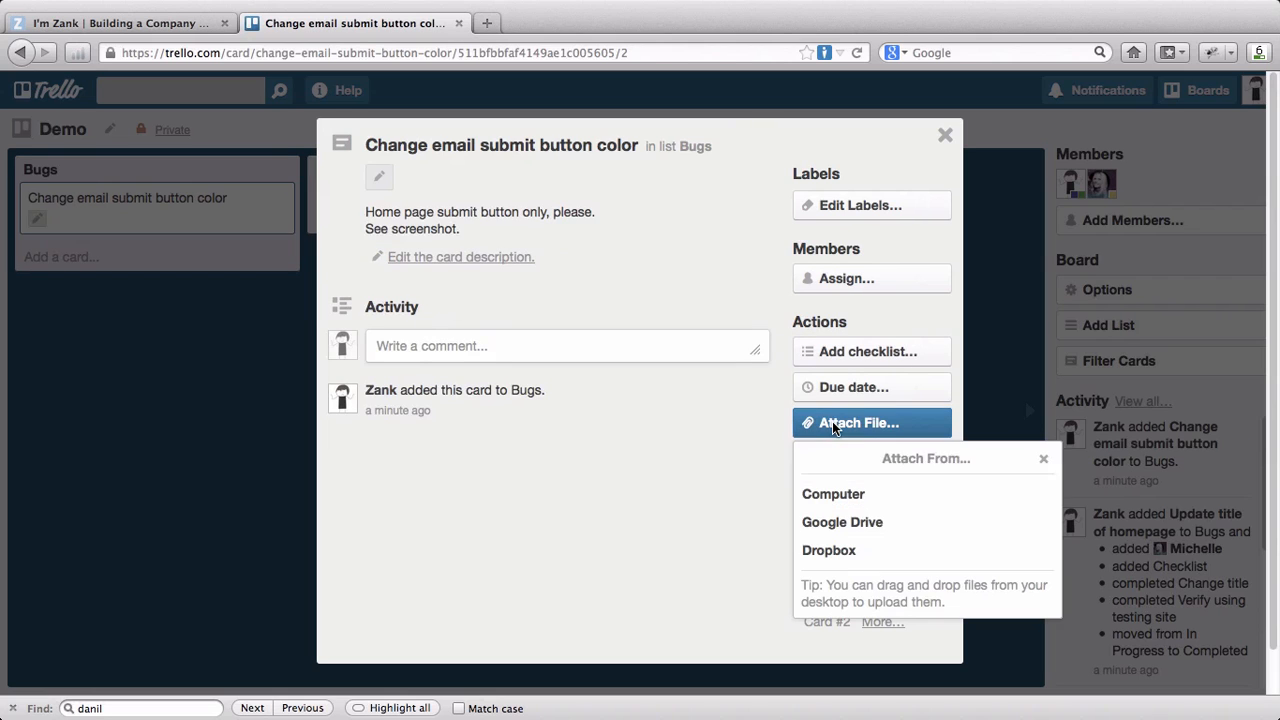
{"action": "left_click", "coordinate": [828, 492]}
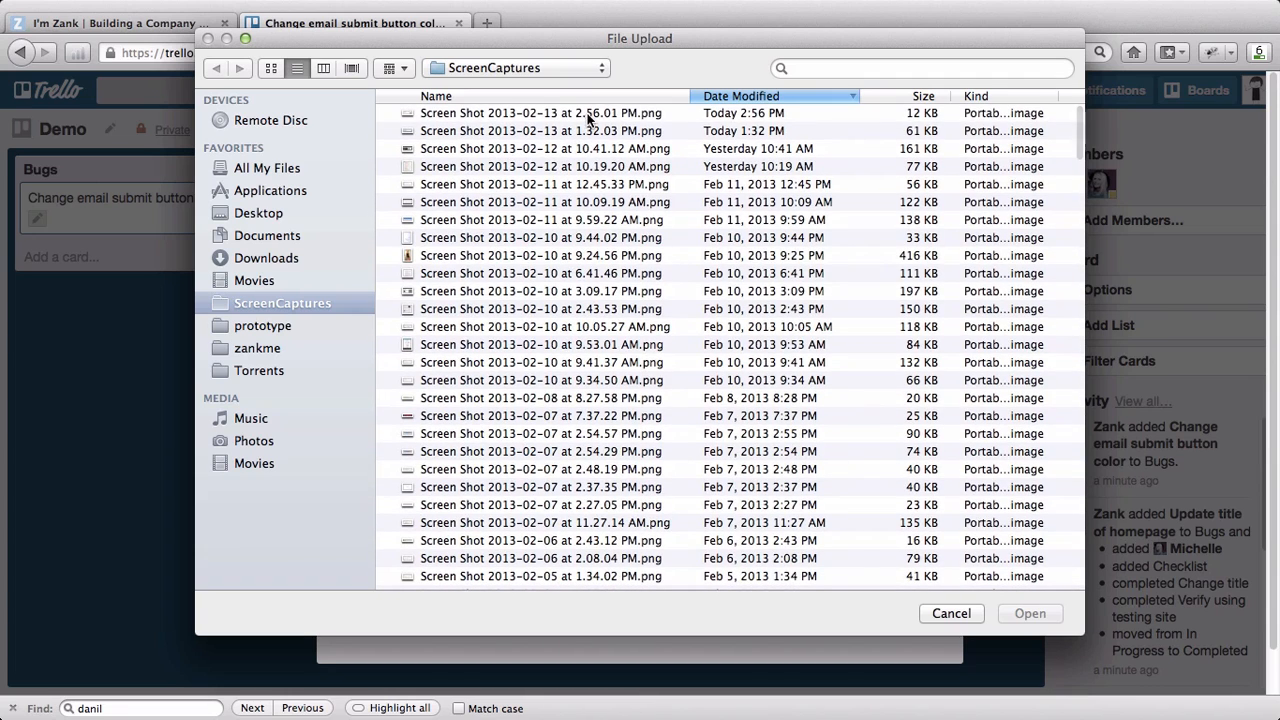
{"action": "left_click", "coordinate": [629, 115]}
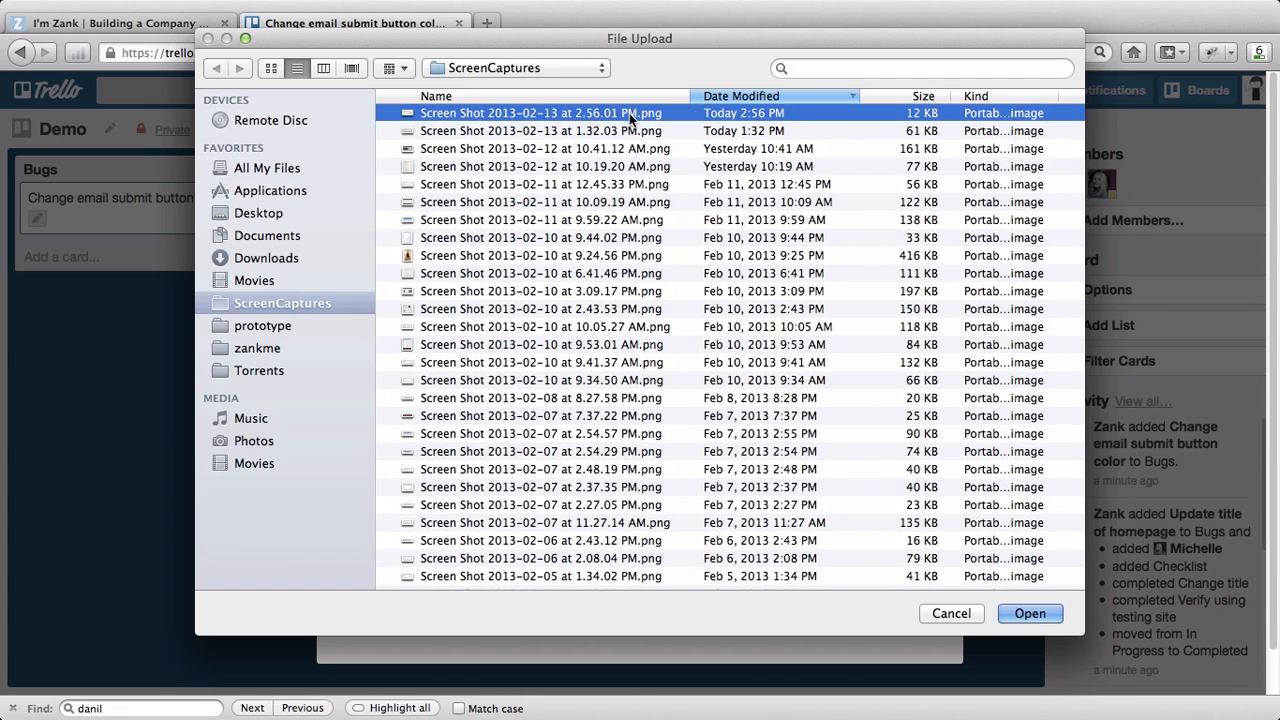
{"action": "left_click", "coordinate": [1036, 613]}
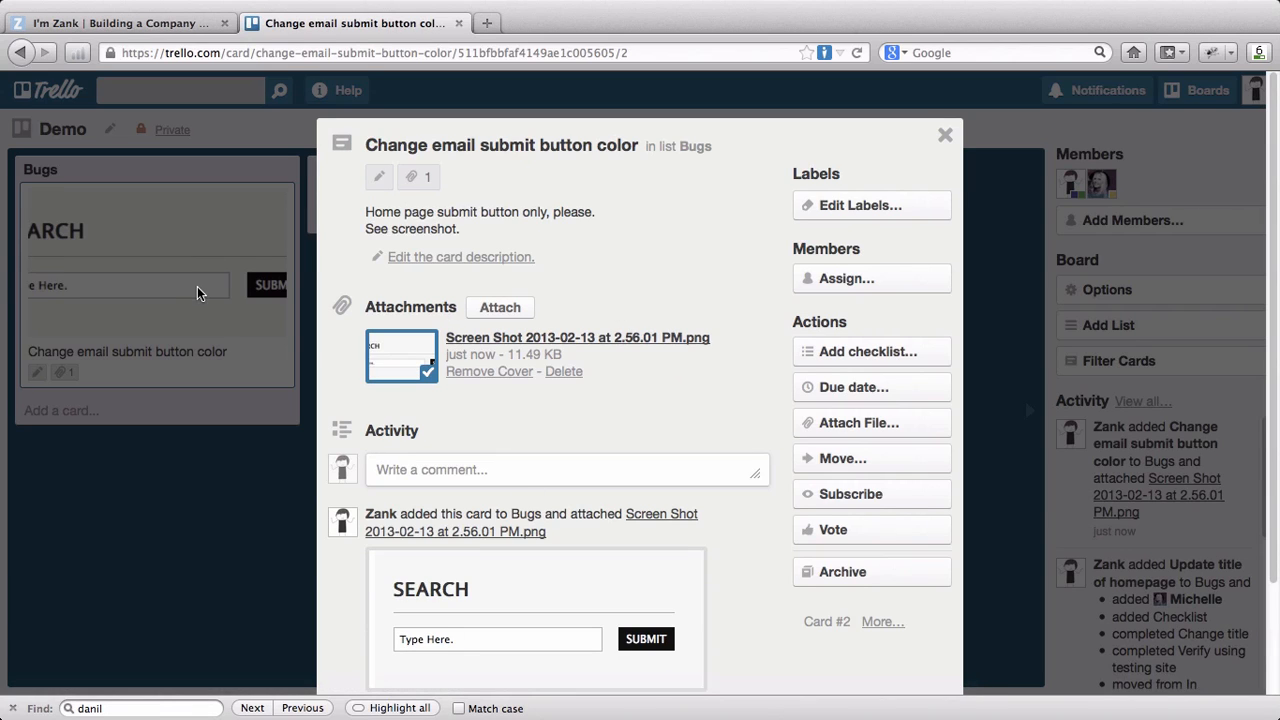
Set the submit button card's due date to 02/15/2013 at 12:00 PM and assign the second board member to it.
{"action": "left_click", "coordinate": [890, 387]}
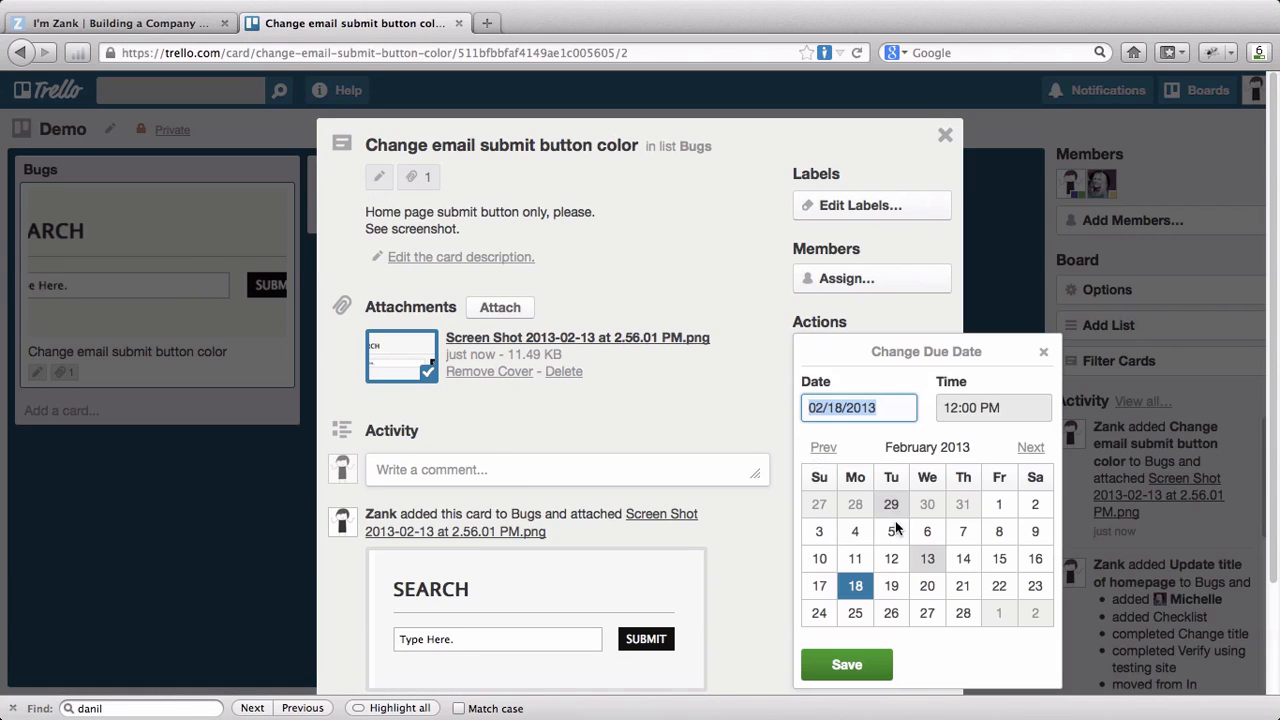
{"action": "left_click", "coordinate": [891, 586]}
{"action": "left_click", "coordinate": [999, 560]}
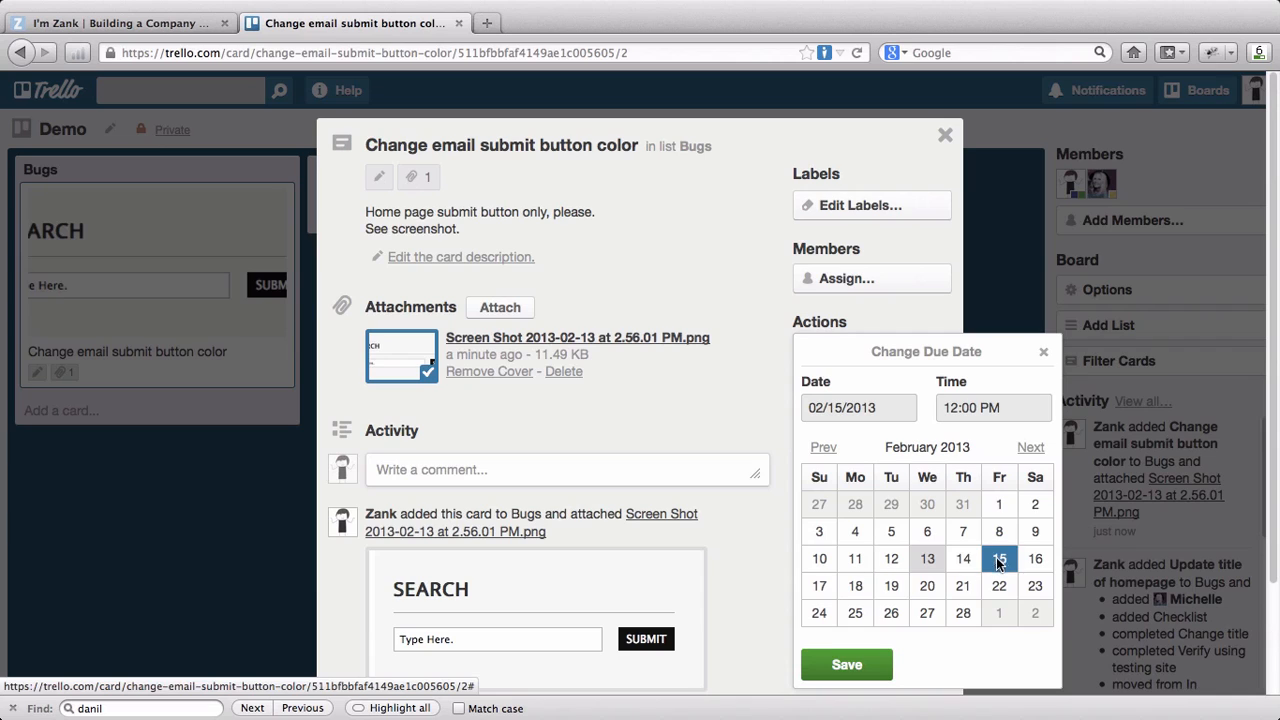
{"action": "left_click", "coordinate": [869, 662]}
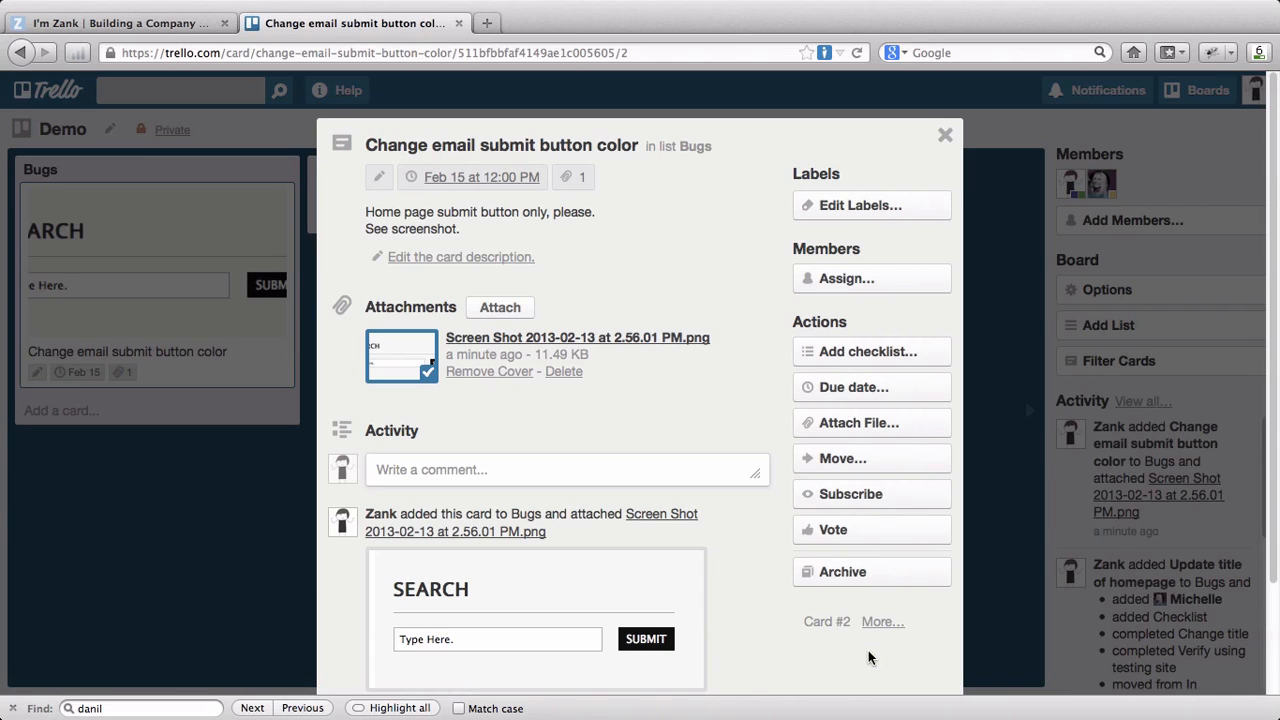
{"action": "left_click", "coordinate": [945, 134]}
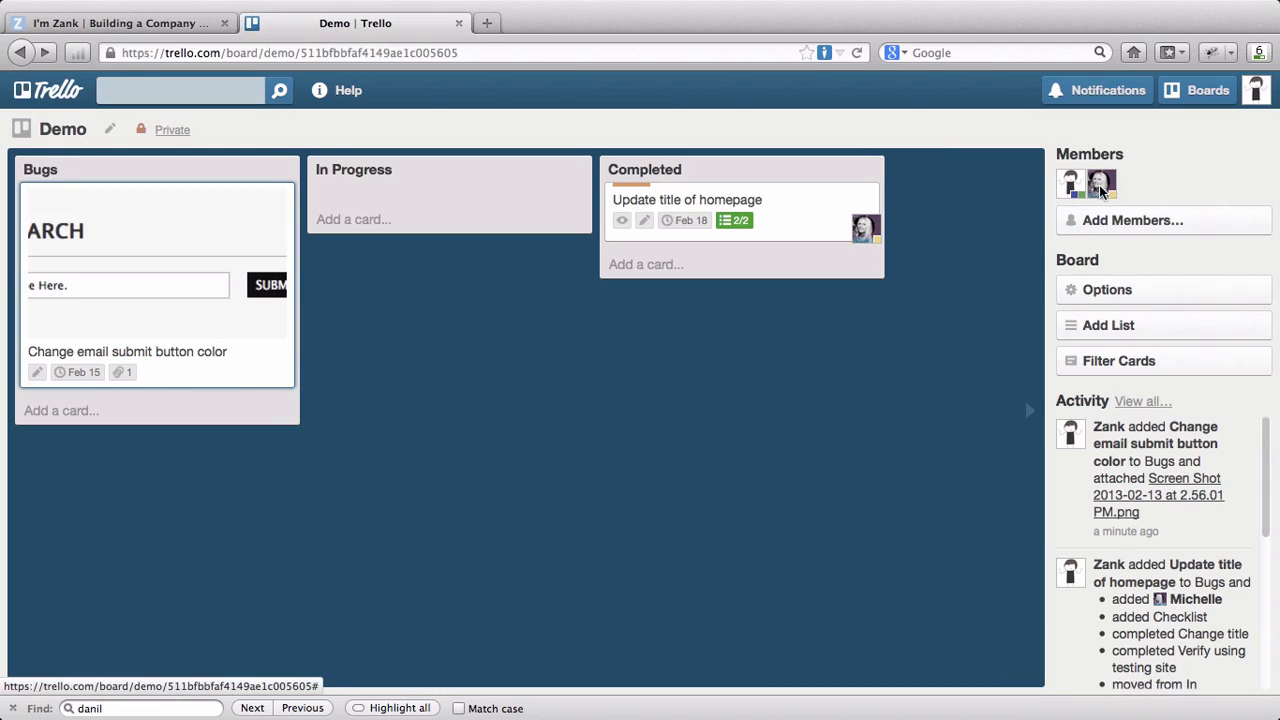
{"action": "left_click_drag", "start_coordinate": [1100, 187], "coordinate": [254, 352]}
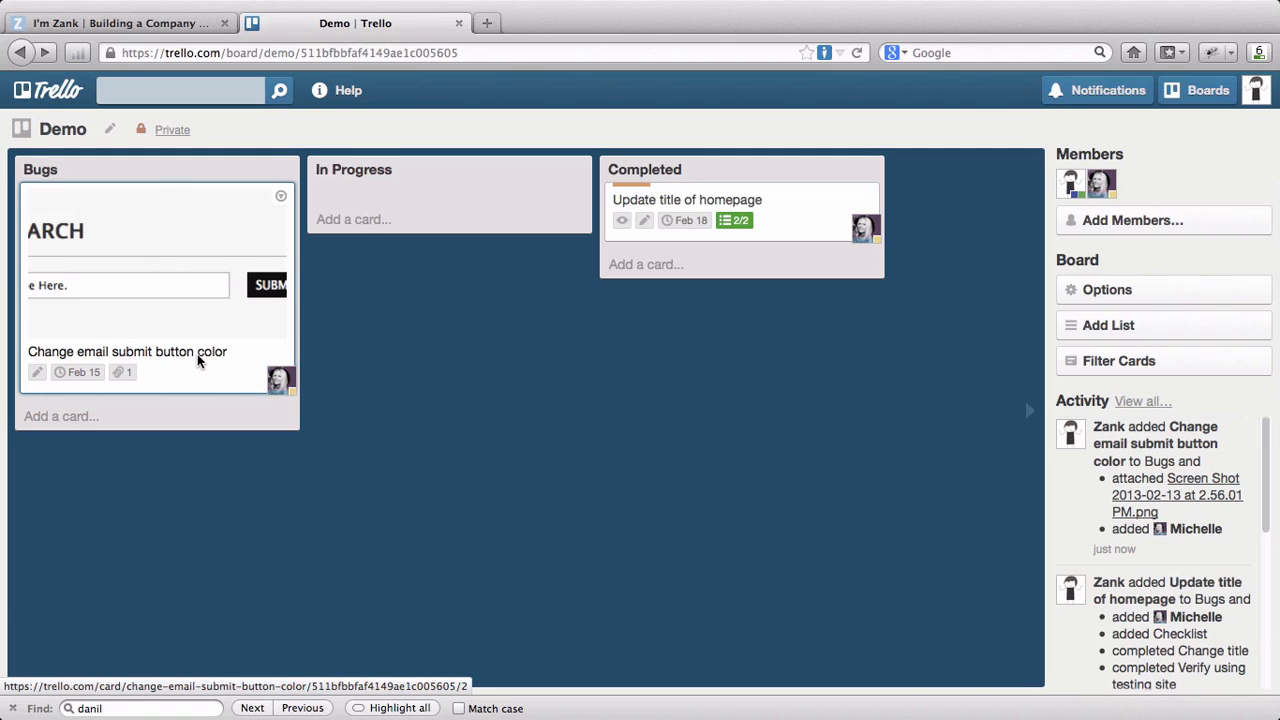
View the submit button card's attached screenshot at full size and move the card to the Completed list.
{"action": "left_click", "coordinate": [186, 242]}
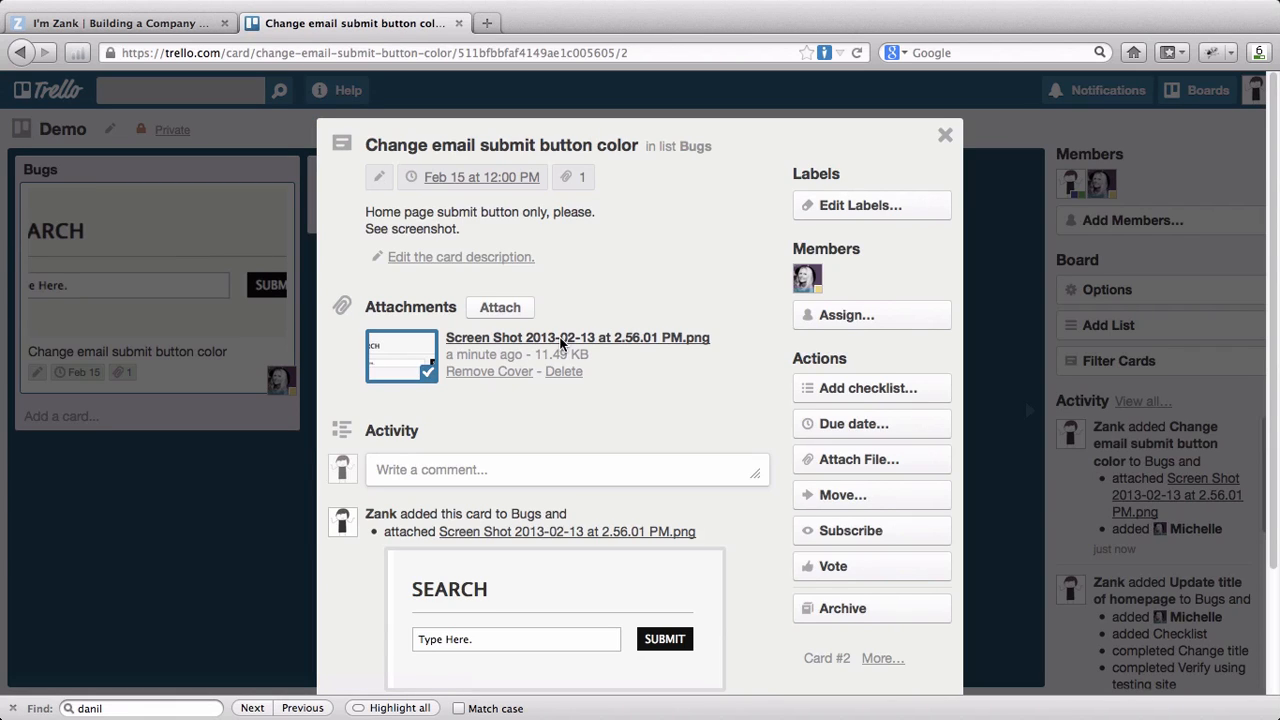
{"action": "left_click", "coordinate": [641, 337]}
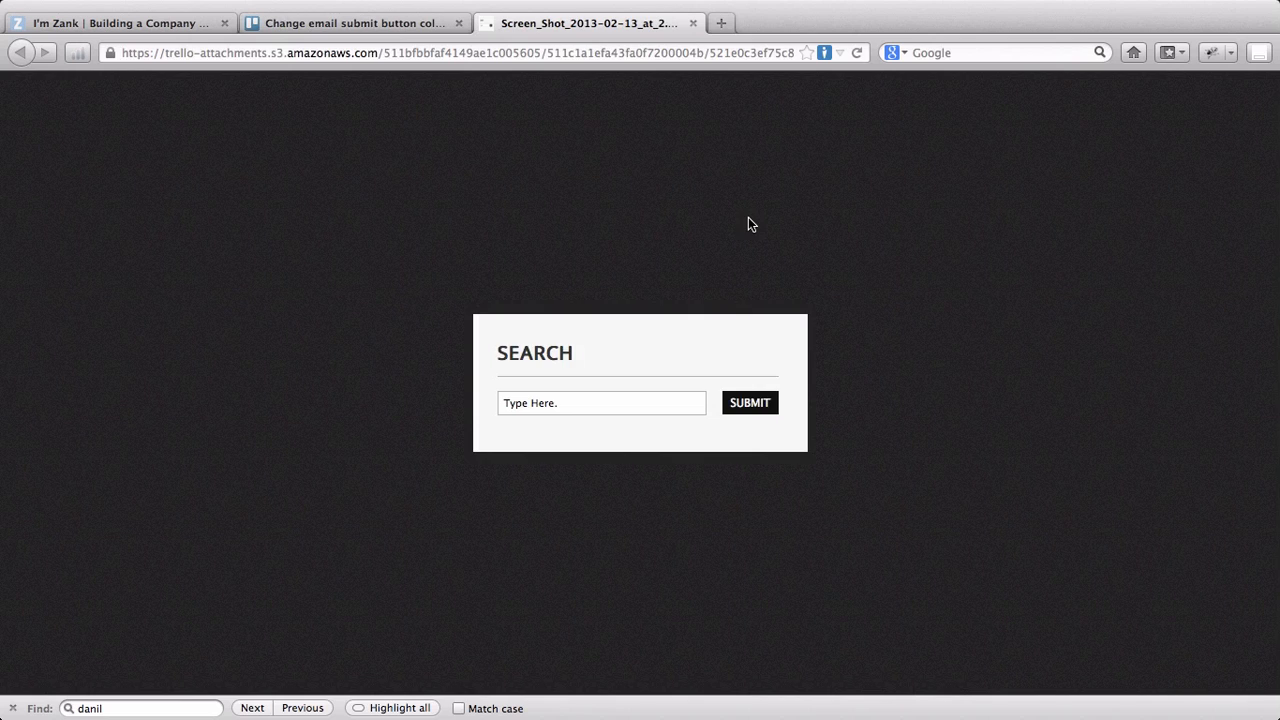
{"action": "key", "text": "super+w"}
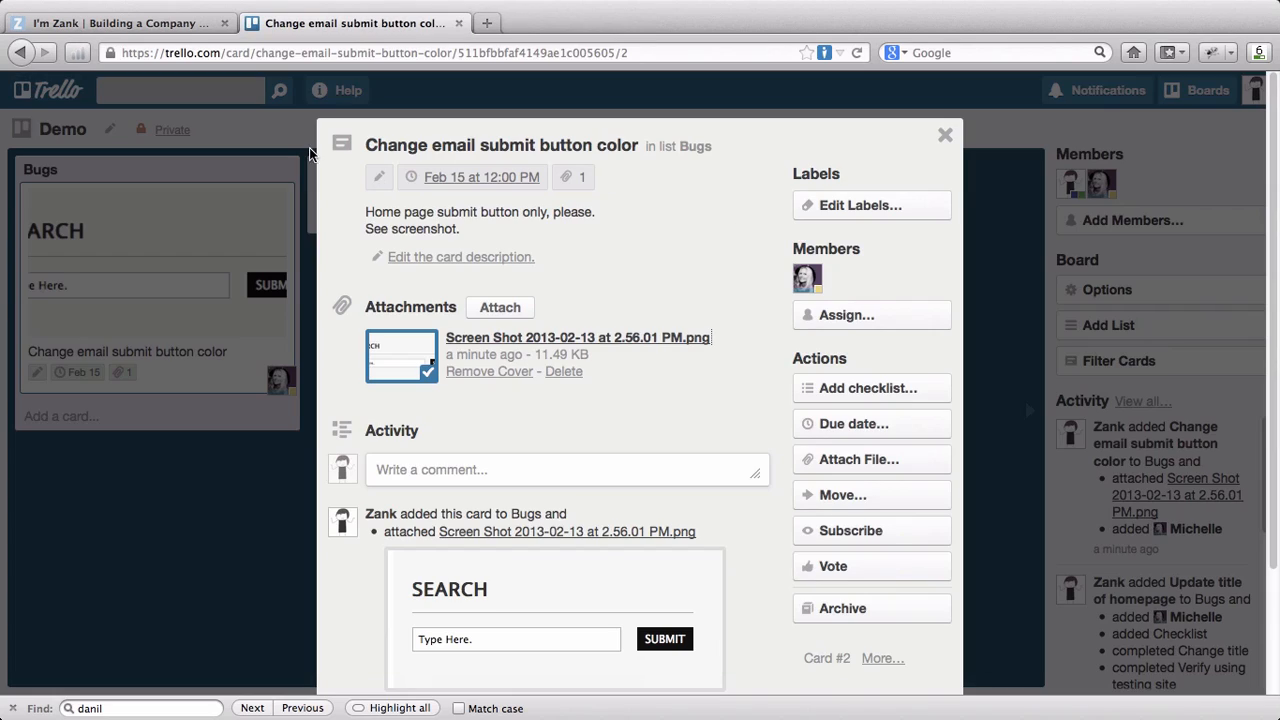
{"action": "left_click", "coordinate": [944, 134]}
{"action": "left_click_drag", "start_coordinate": [255, 250], "coordinate": [766, 318]}
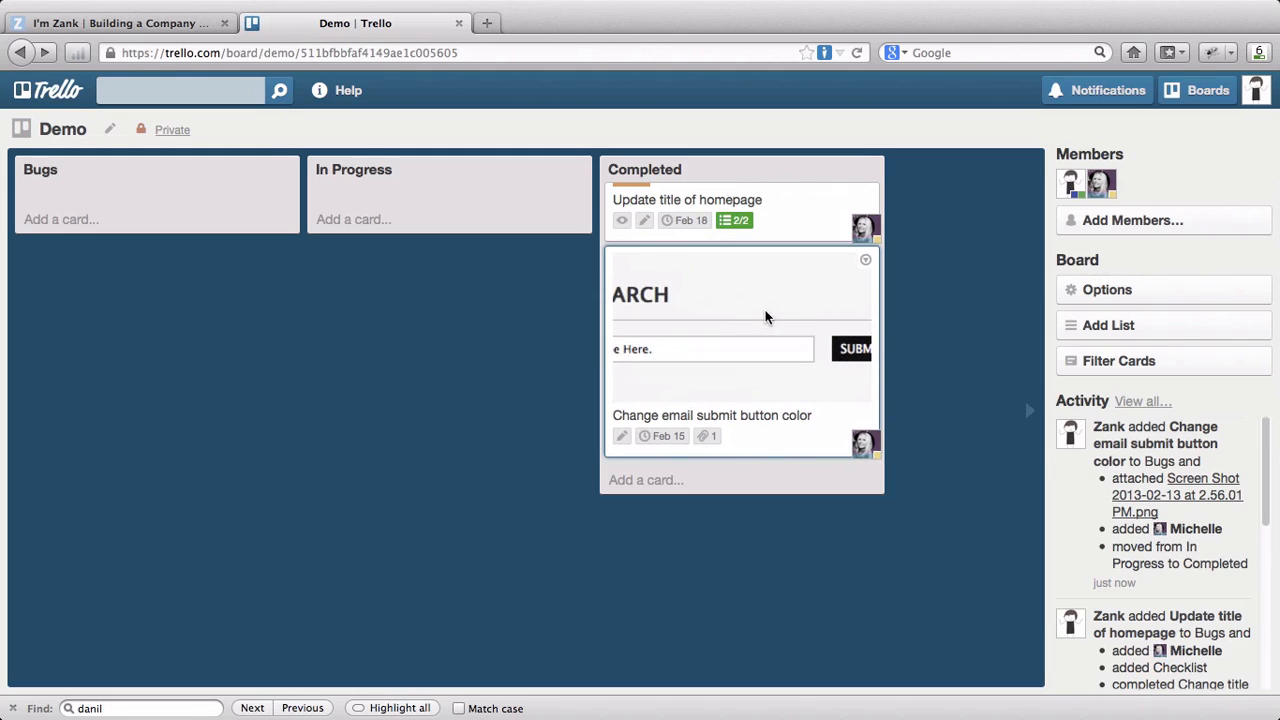
Add a card titled "Demo card" to the Bugs list.
{"action": "left_click", "coordinate": [112, 219]}
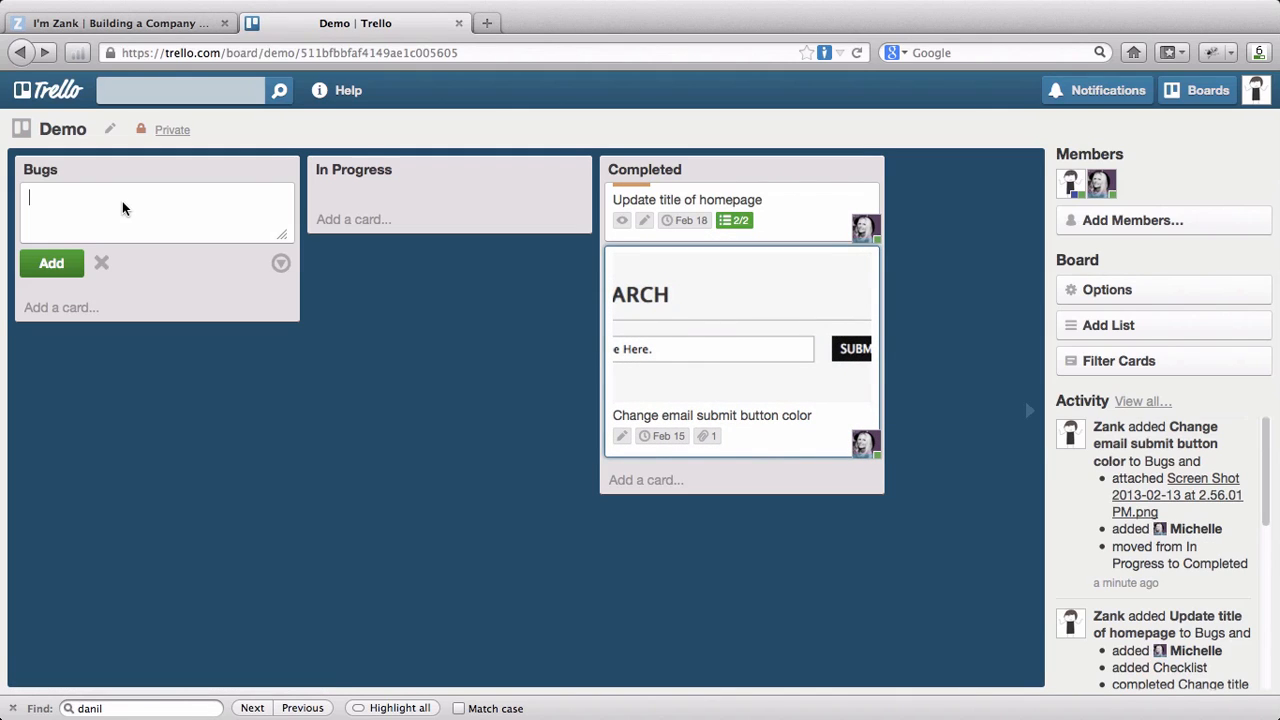
{"action": "type", "text": "Demo card"}
{"action": "key", "text": "Return"}
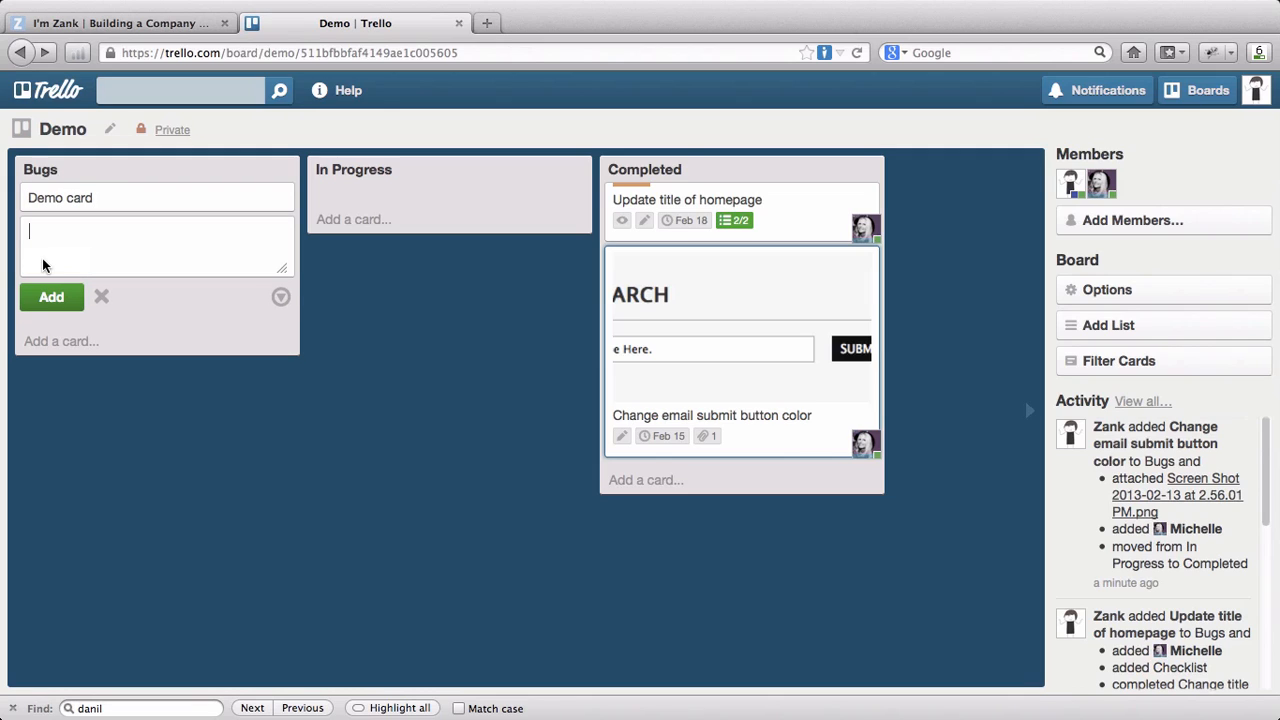
Assign yourself to the Demo card and move it to the In Progress list.
{"action": "left_click", "coordinate": [230, 193]}
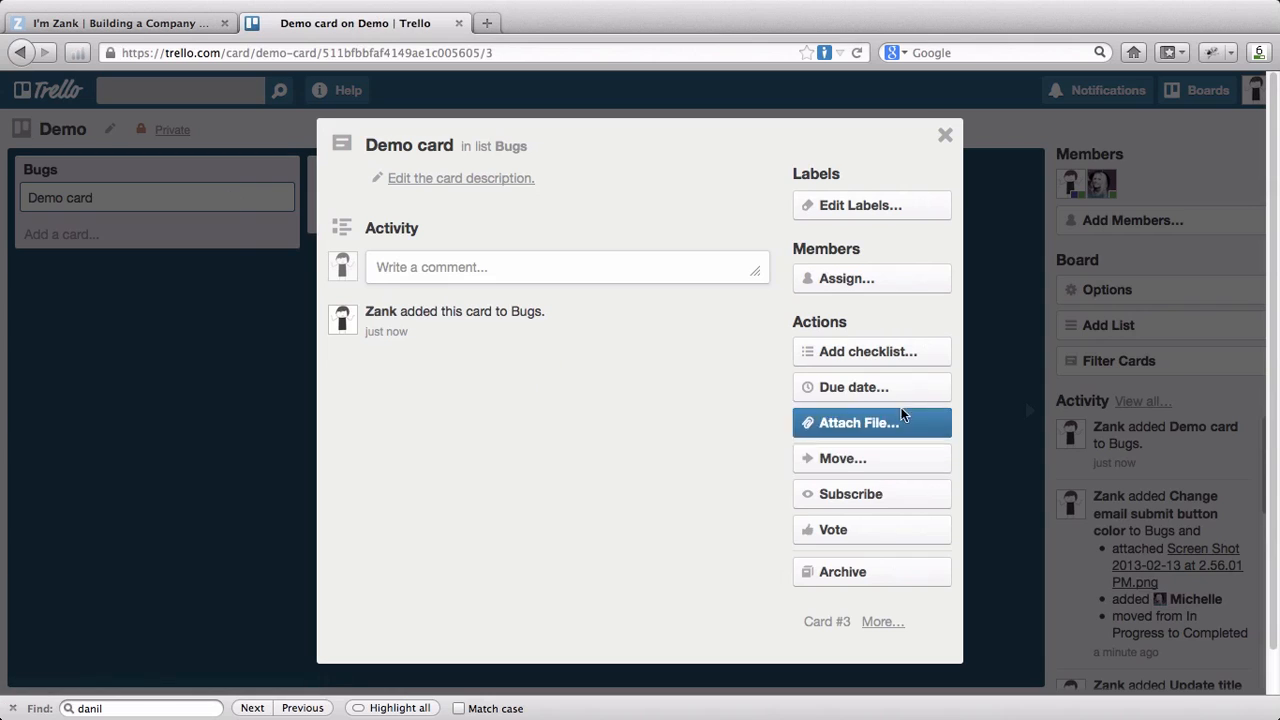
{"action": "left_click", "coordinate": [869, 271]}
{"action": "left_click", "coordinate": [871, 426]}
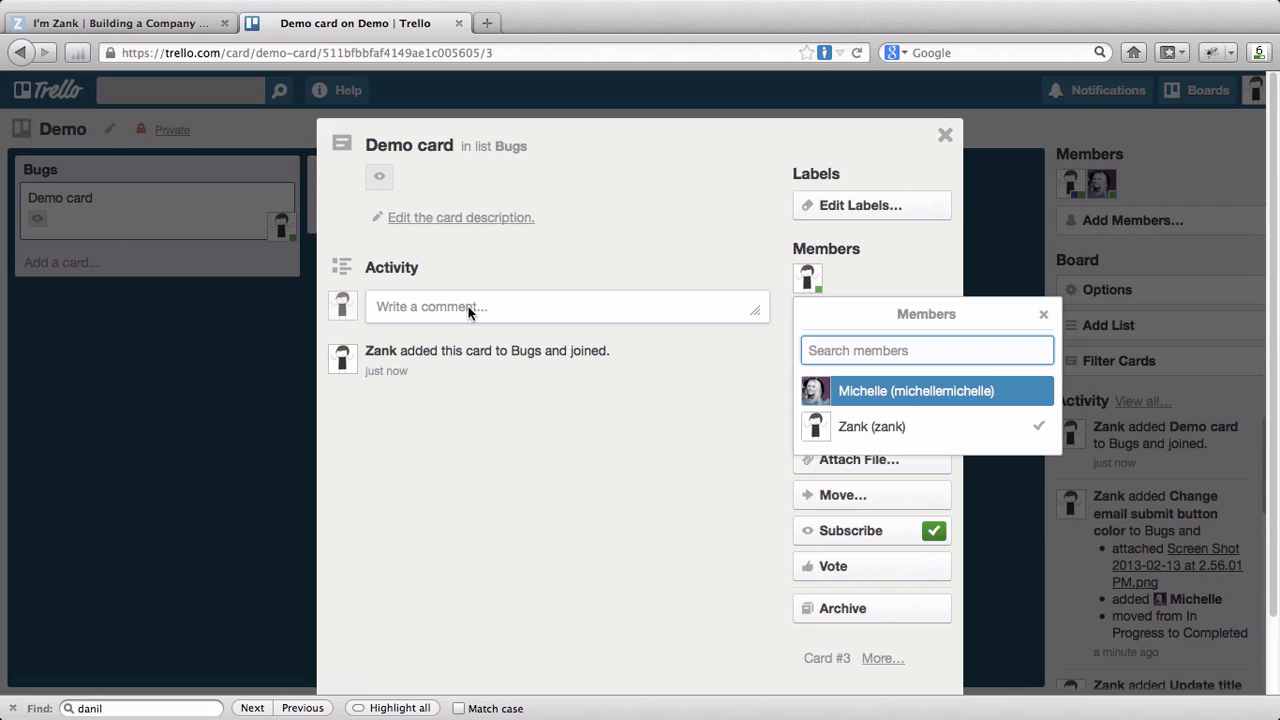
{"action": "left_click", "coordinate": [944, 136]}
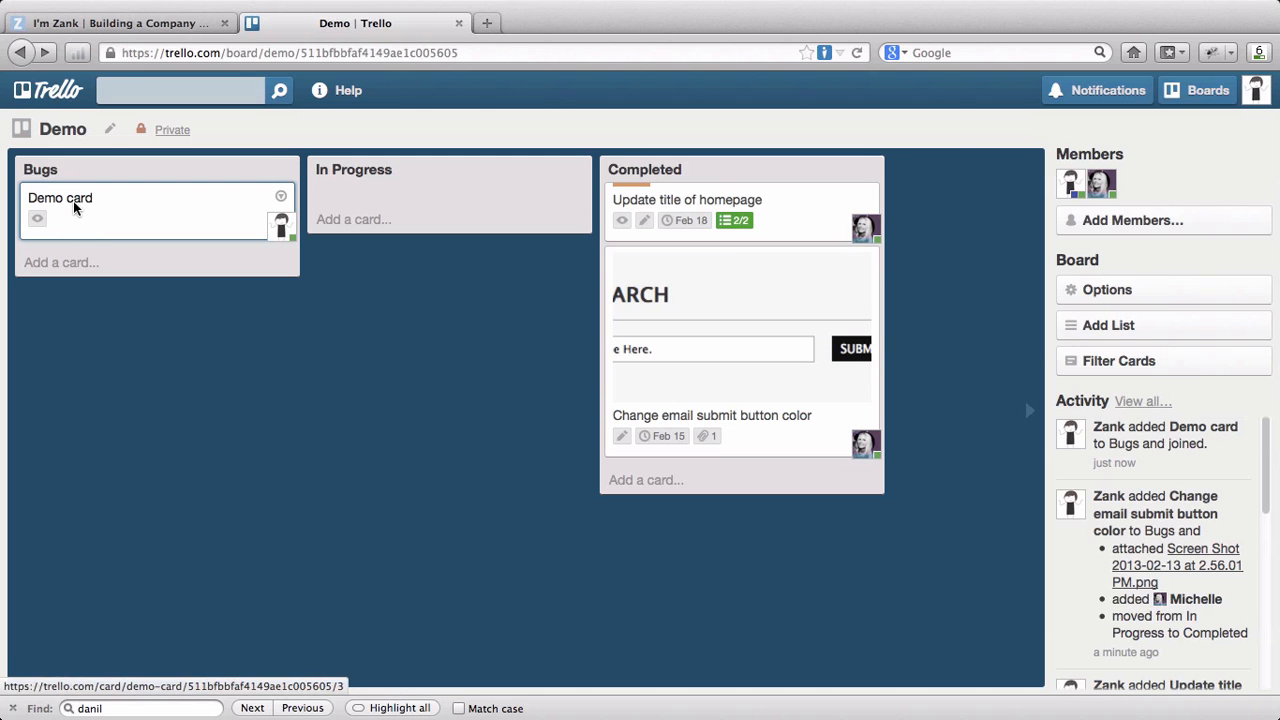
{"action": "left_click_drag", "start_coordinate": [73, 201], "coordinate": [400, 205]}
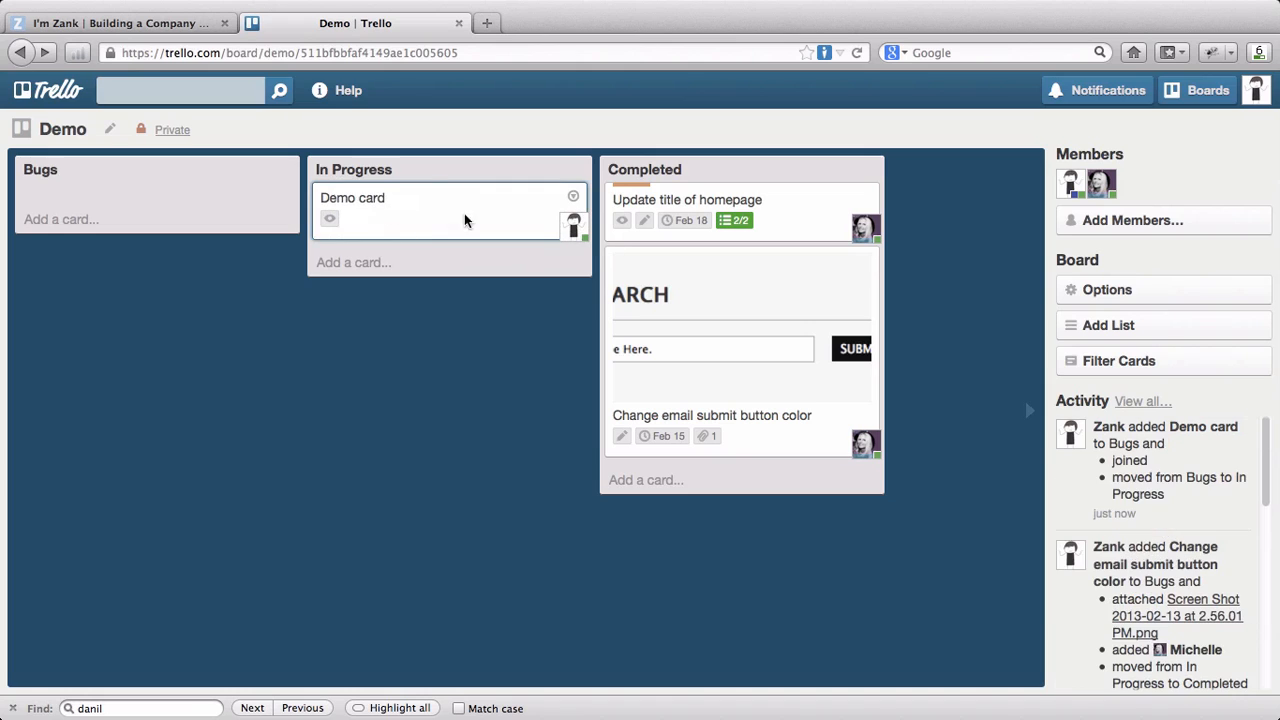
Post the comment "I don't understand the task" on the Demo card.
{"action": "left_click", "coordinate": [442, 222]}
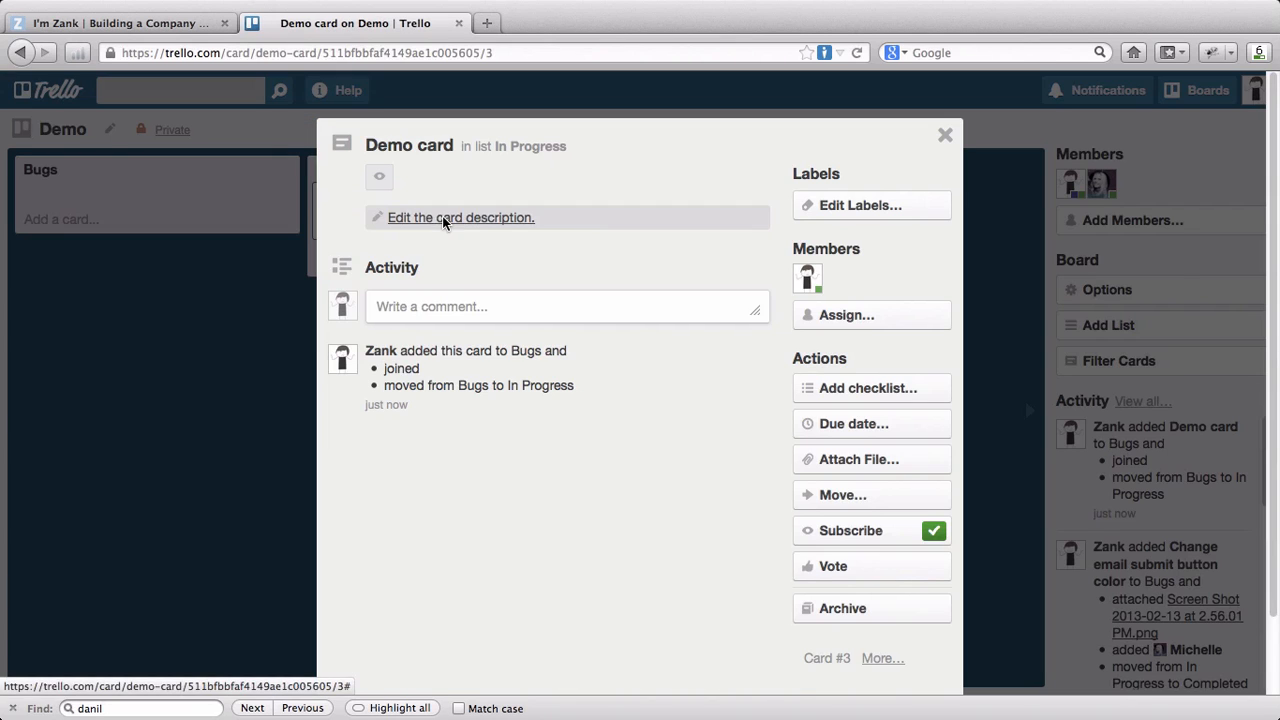
{"action": "left_click", "coordinate": [410, 314]}
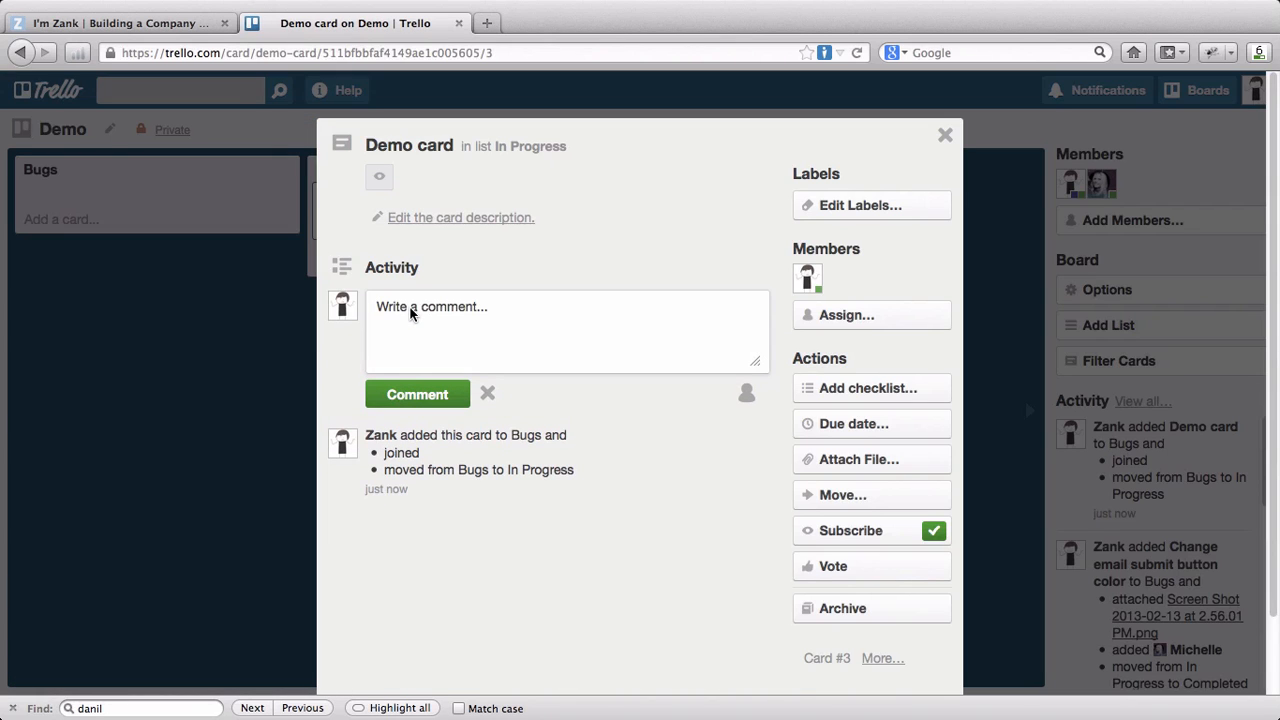
{"action": "type", "text": "I don't understand the task"}
{"action": "left_click", "coordinate": [395, 389]}
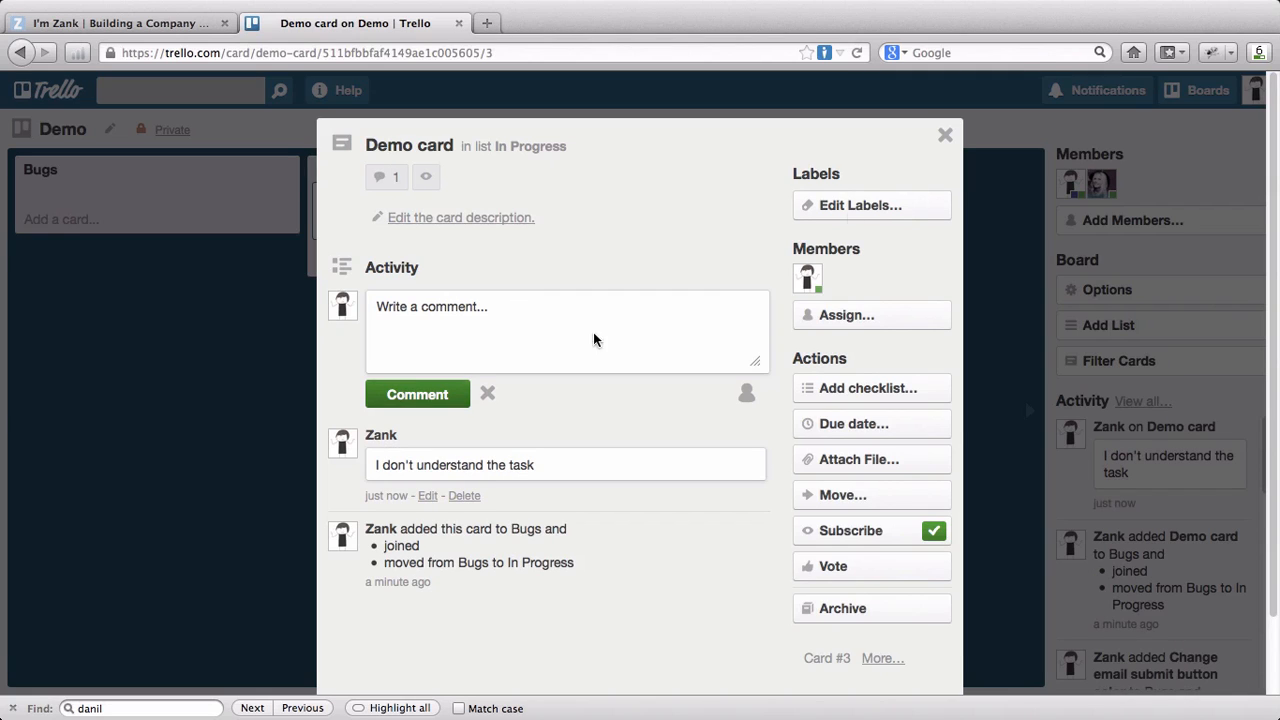
{"action": "left_click", "coordinate": [945, 135]}
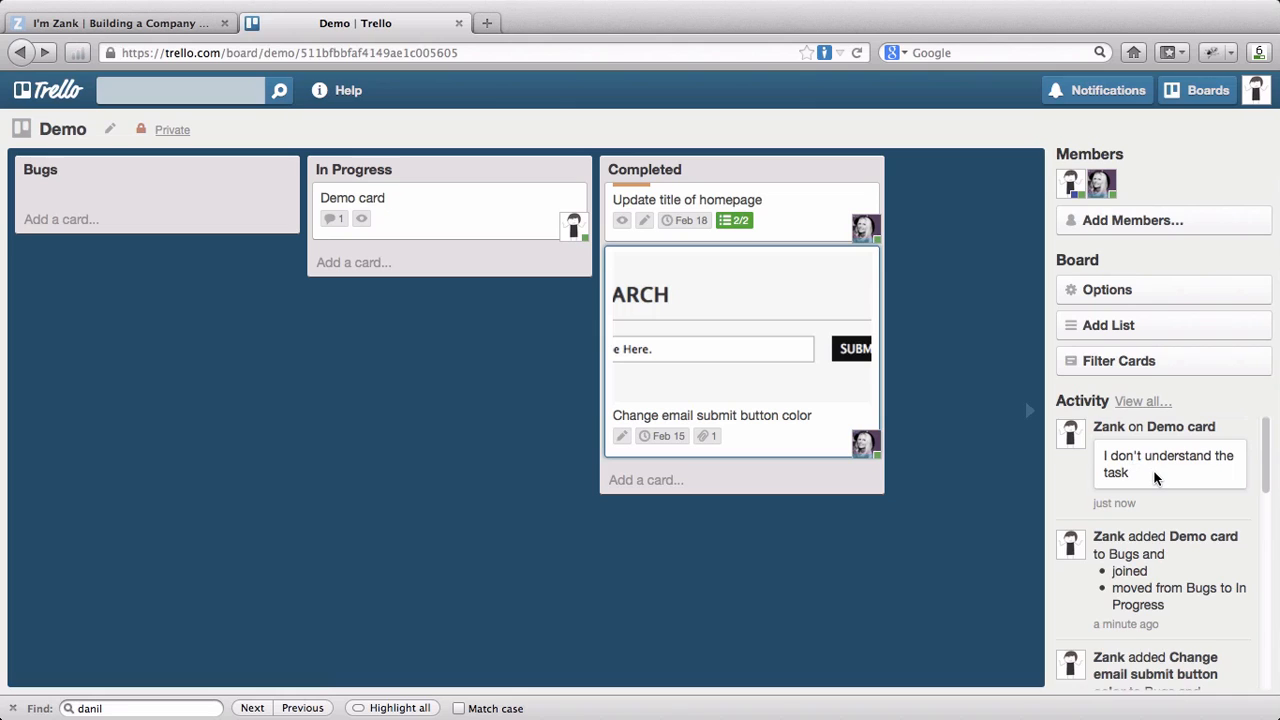
Reply on the Demo card with the comment "Here is some clar...".
{"action": "left_click", "coordinate": [420, 192]}
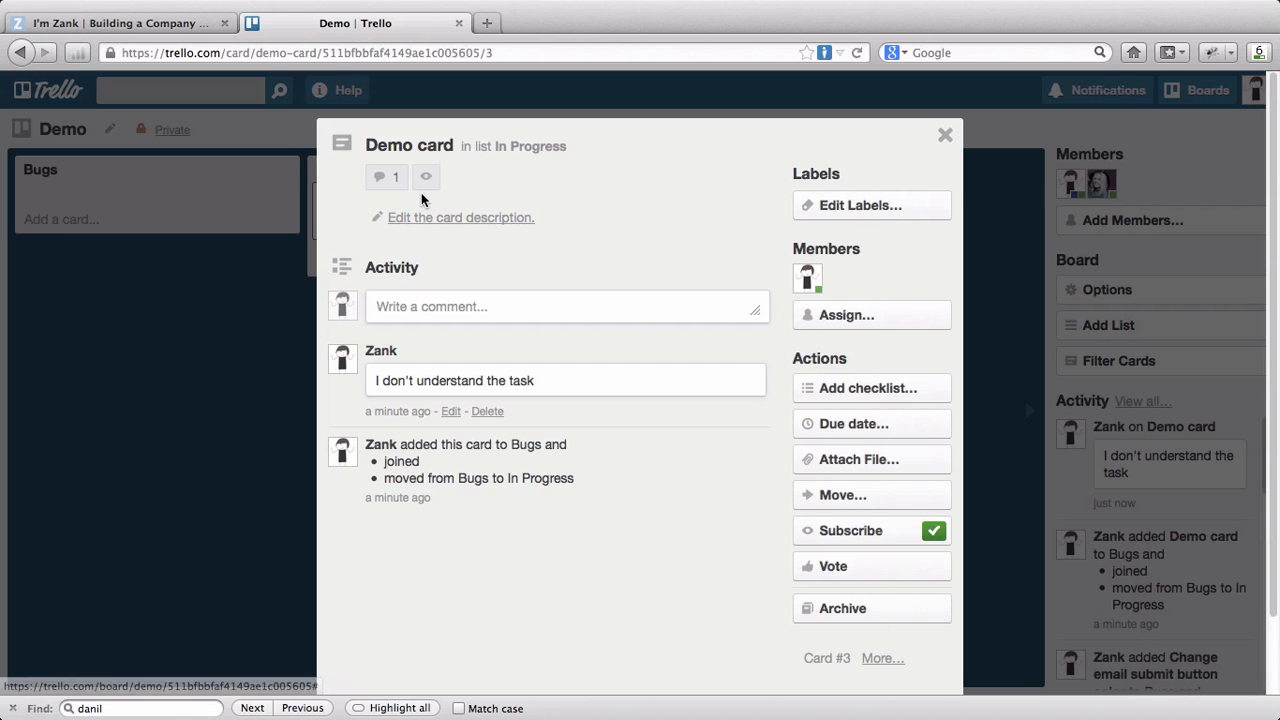
{"action": "left_click", "coordinate": [443, 309]}
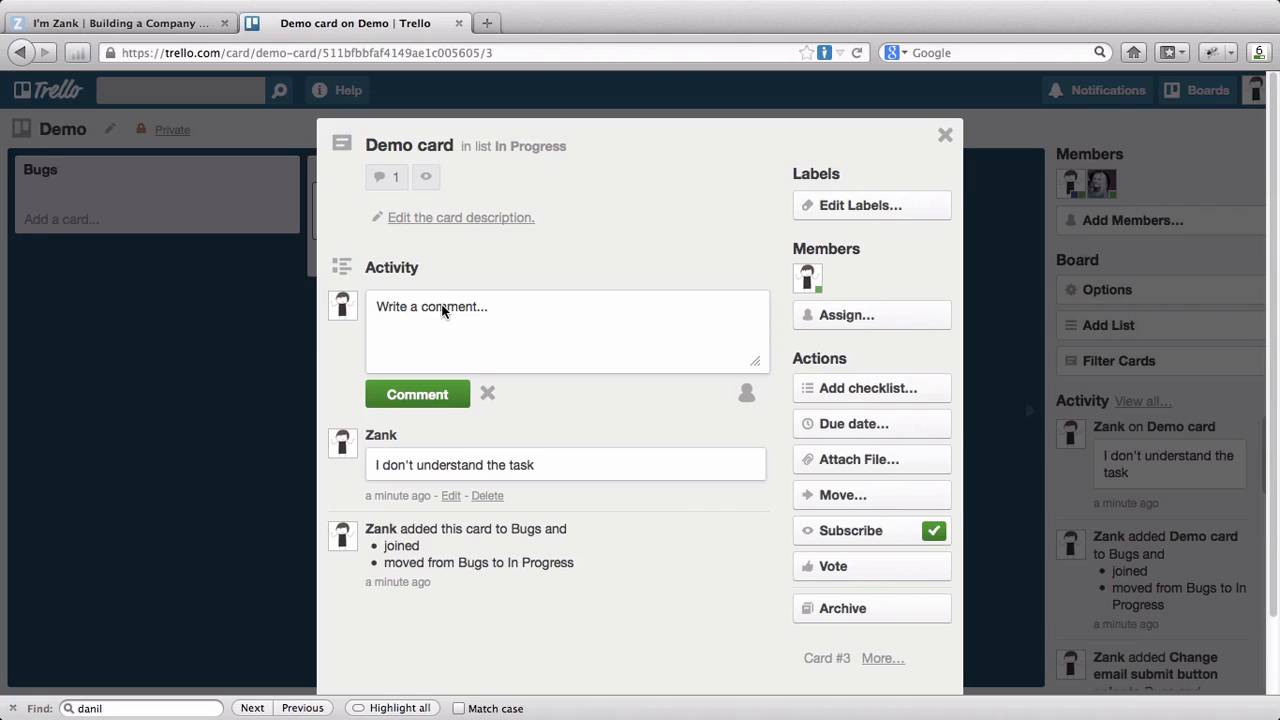
{"action": "type", "text": "Here is some clar..."}
{"action": "key", "text": "Return"}
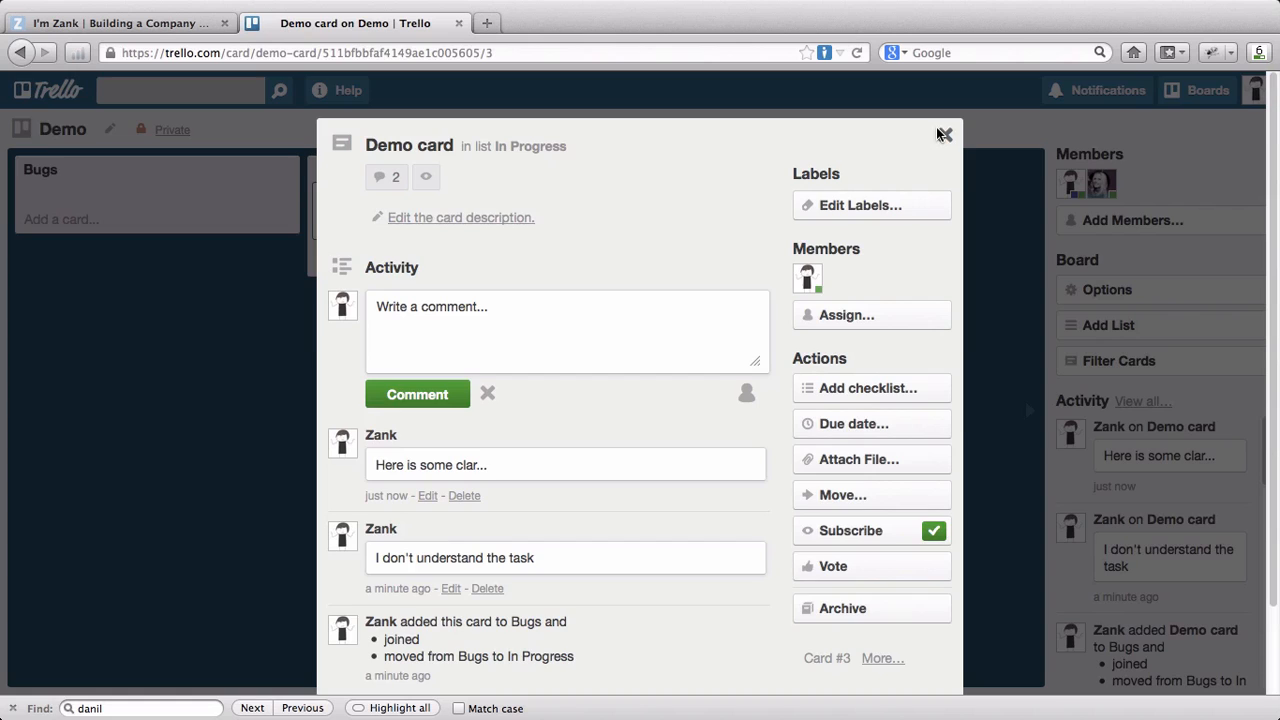
{"action": "left_click", "coordinate": [943, 134]}
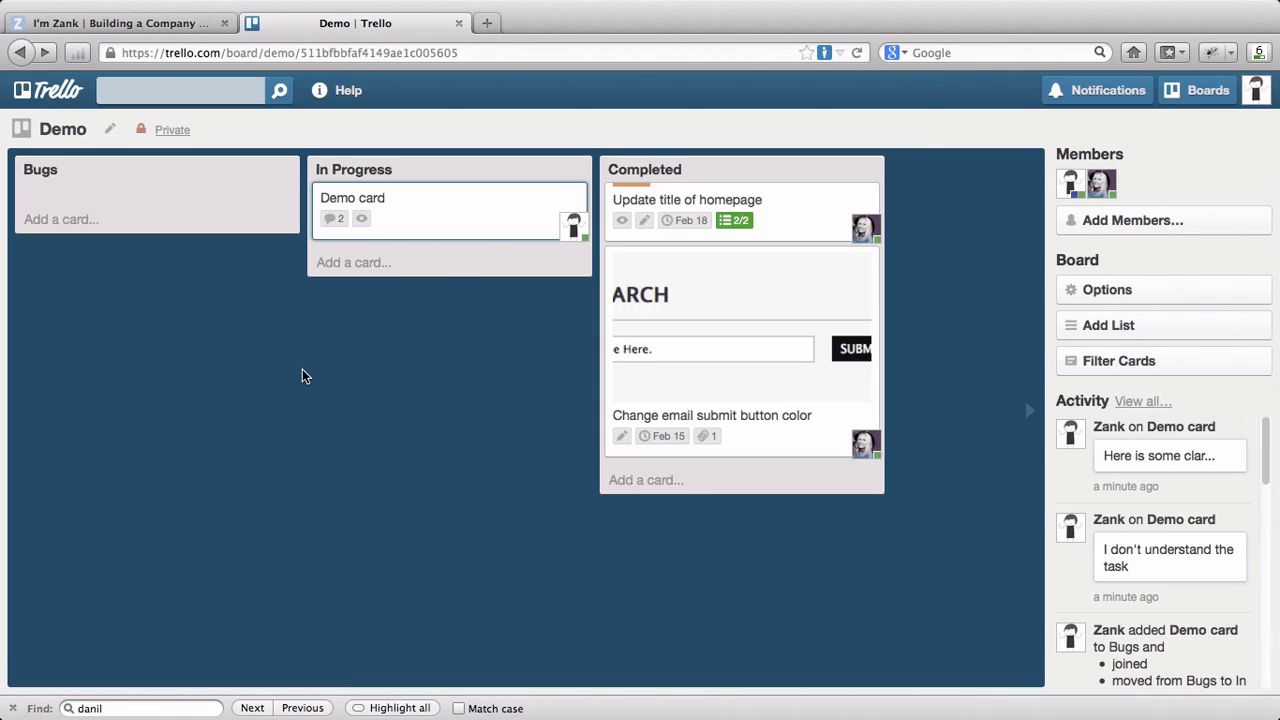
Mark "Verify using testing site" as incomplete on the homepage title card and move the card back to In Progress.
{"action": "left_click", "coordinate": [774, 197]}
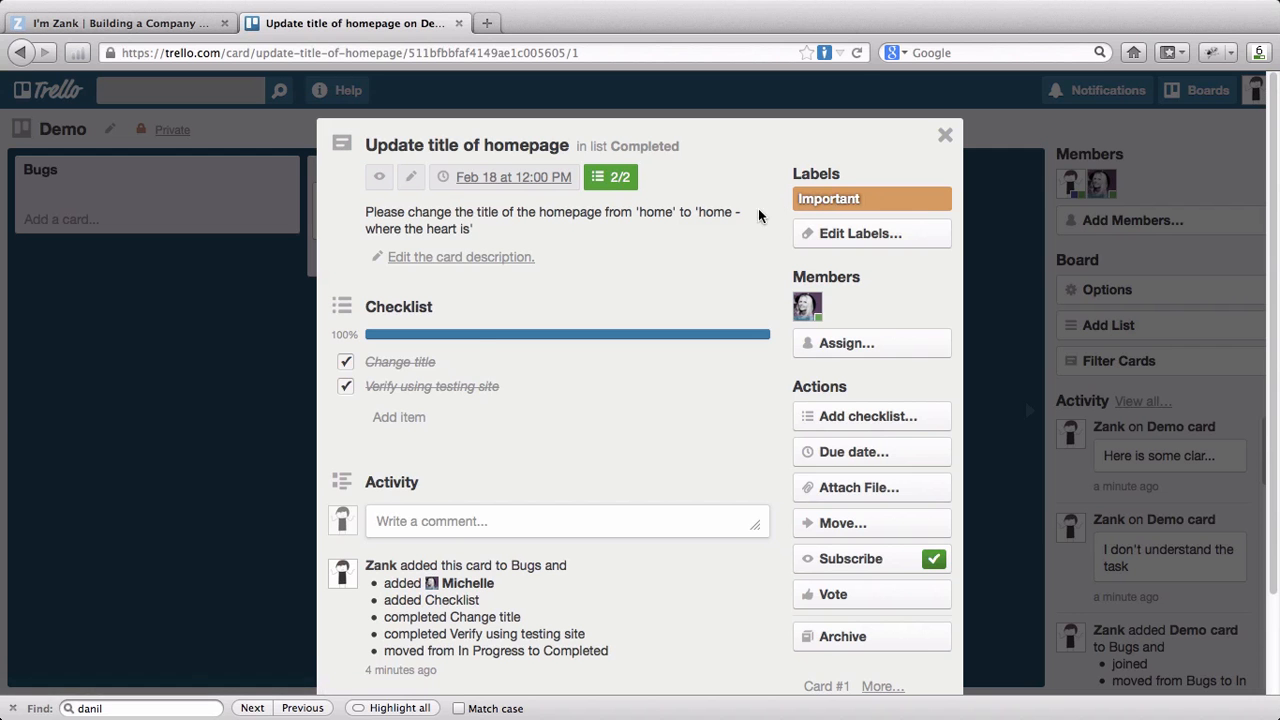
{"action": "left_click", "coordinate": [345, 387]}
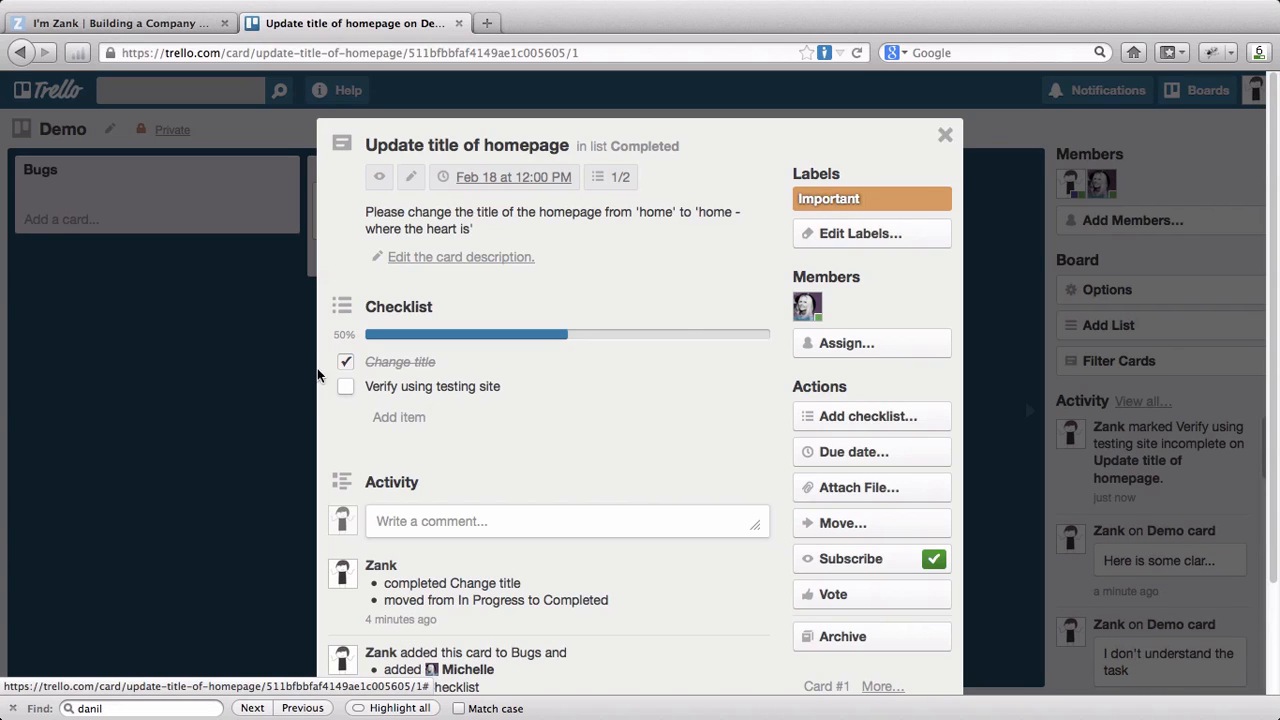
{"action": "left_click", "coordinate": [945, 137]}
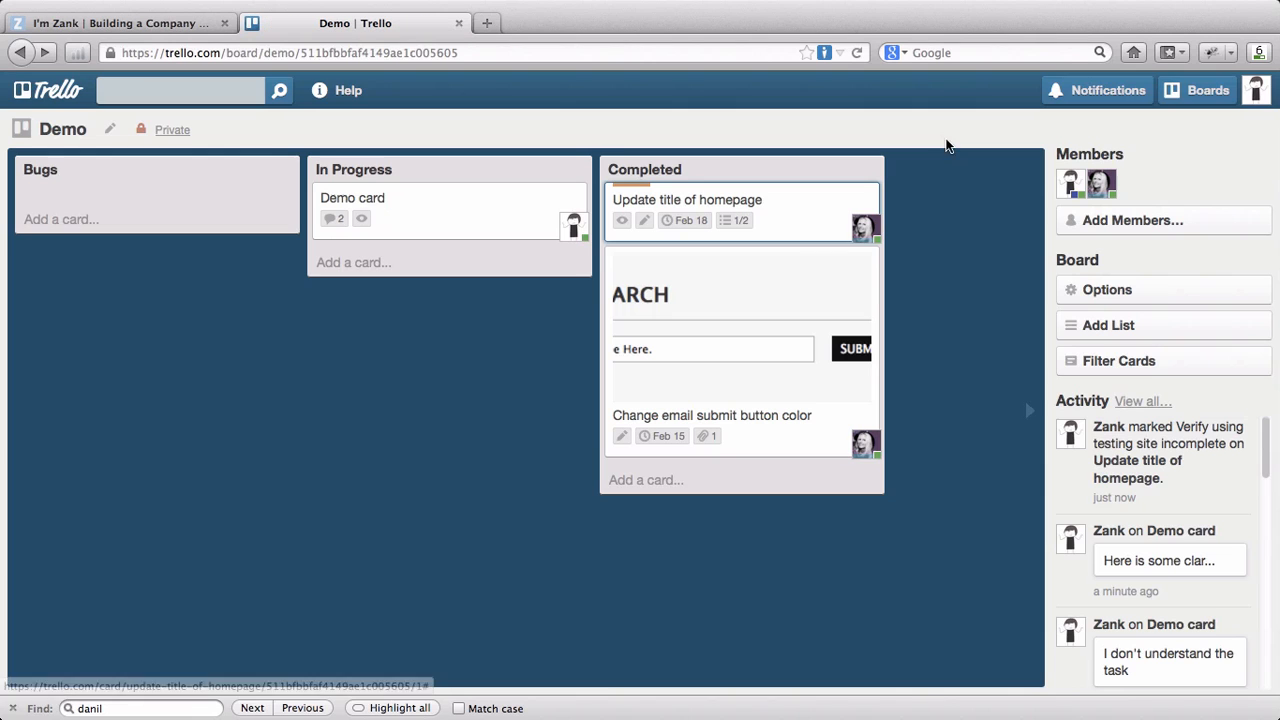
{"action": "left_click_drag", "start_coordinate": [766, 206], "coordinate": [471, 268]}
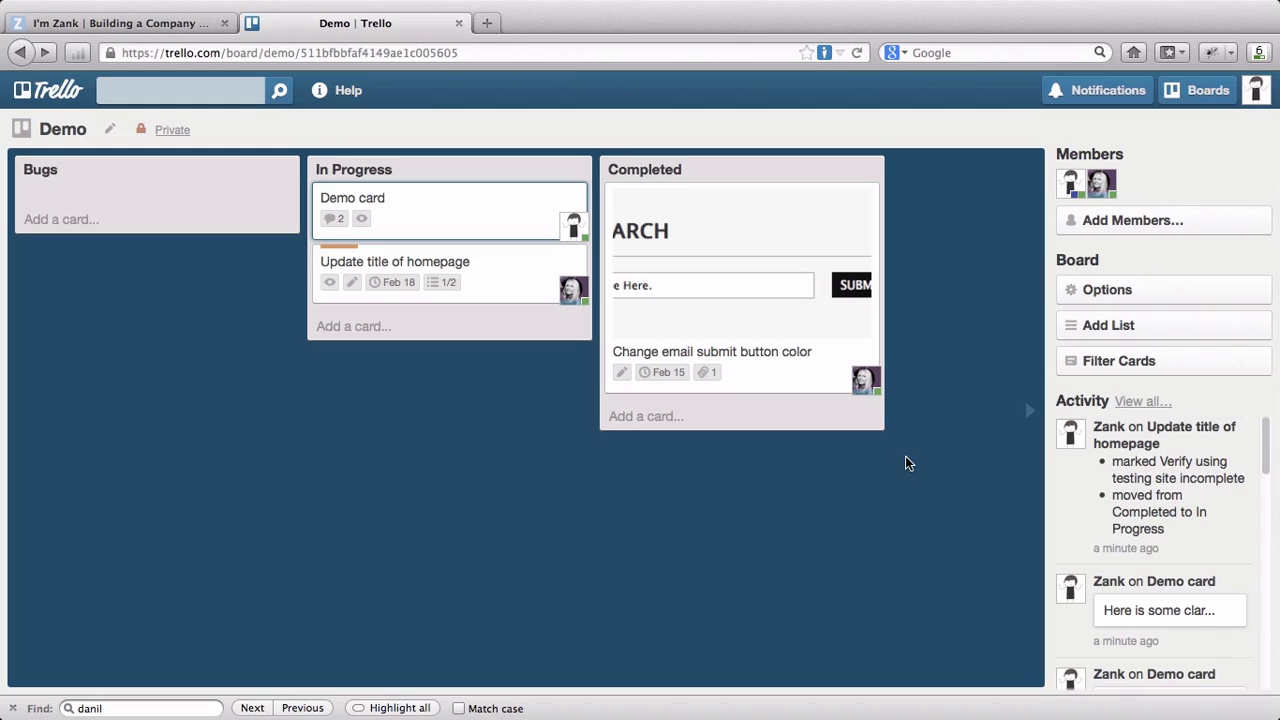
Look at the form for inviting board members and the list of board options.
{"action": "left_click", "coordinate": [1146, 221]}
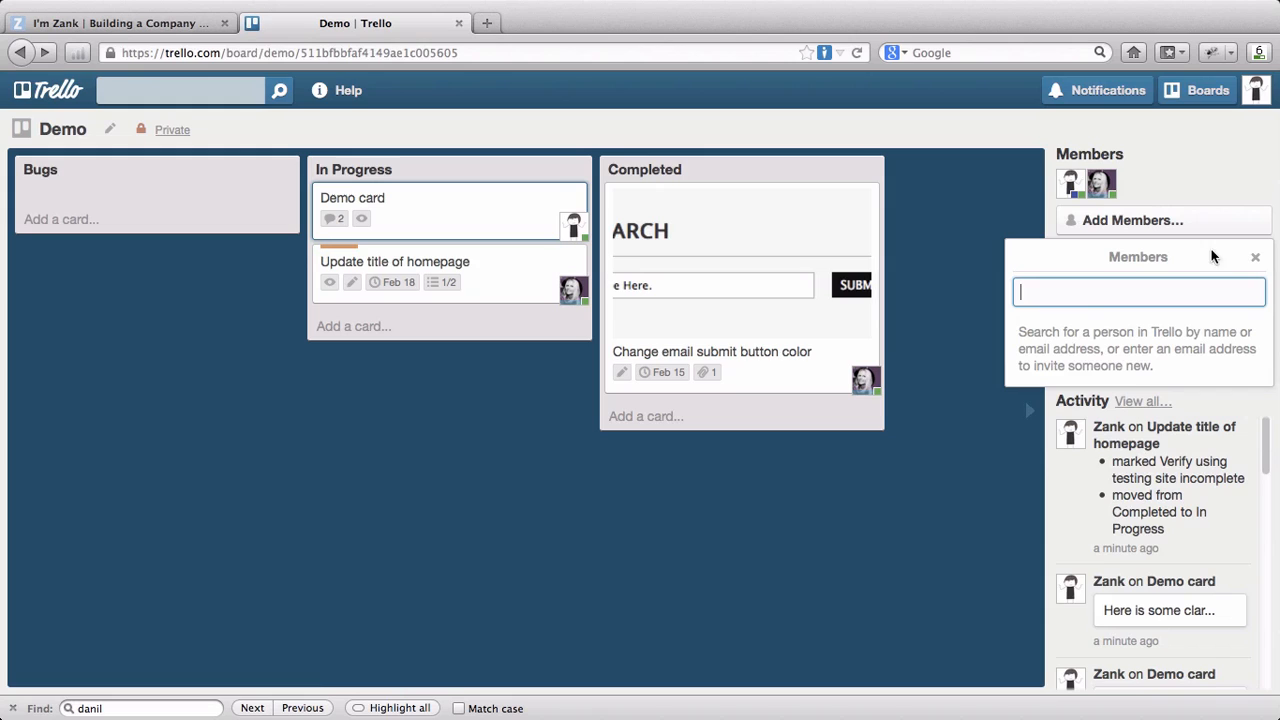
{"action": "left_click", "coordinate": [1255, 259]}
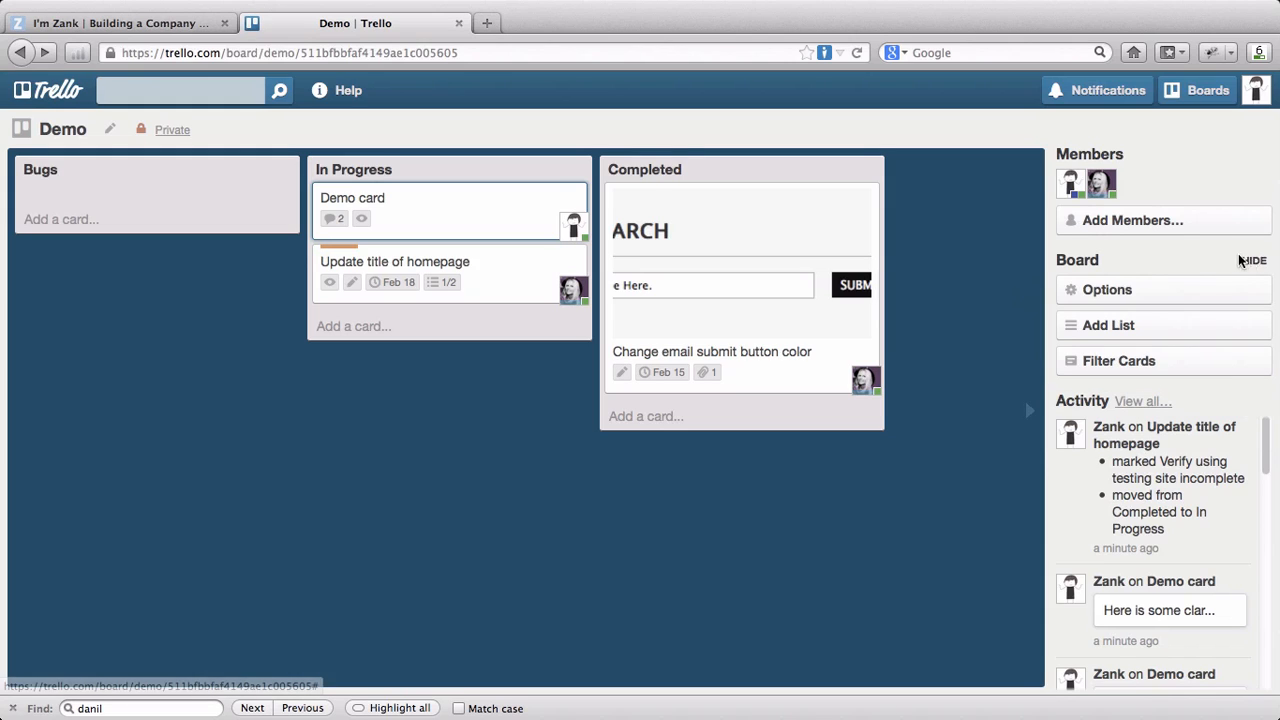
{"action": "left_click", "coordinate": [1131, 289]}
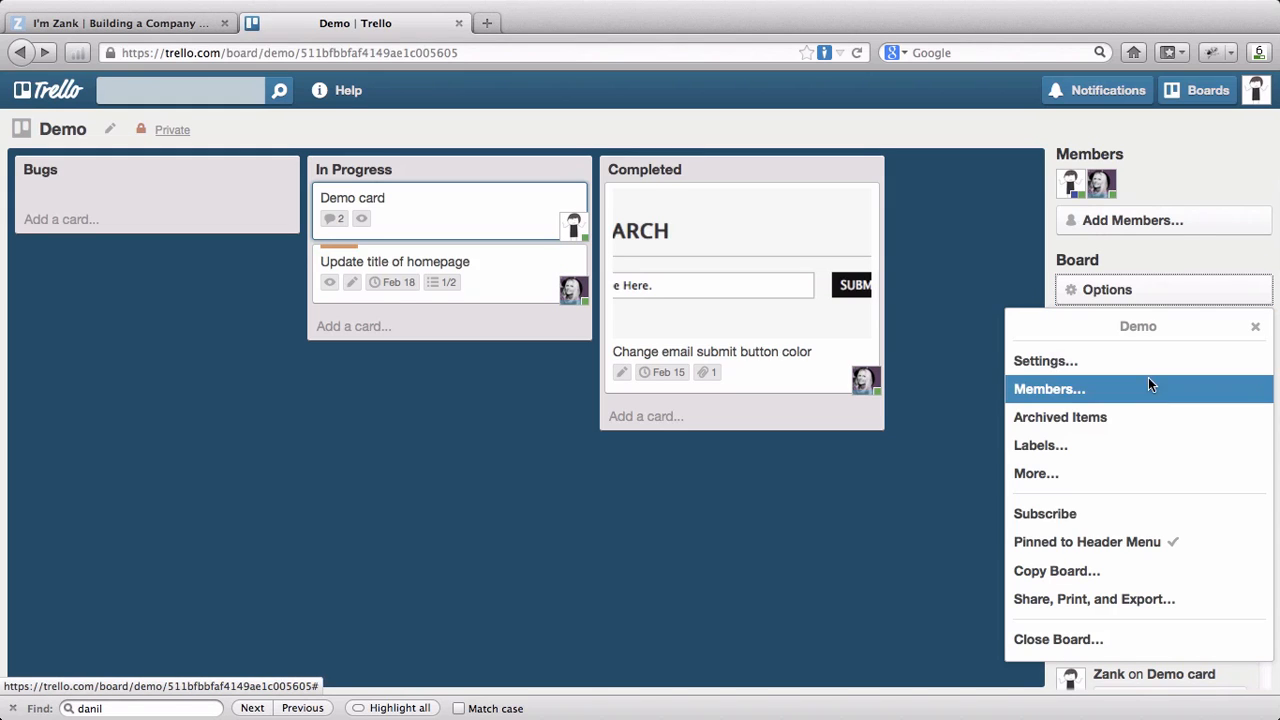
{"action": "left_click", "coordinate": [1153, 281]}
Add a list named "Wish List" in the 4th position on the board.
{"action": "left_click", "coordinate": [1148, 316]}
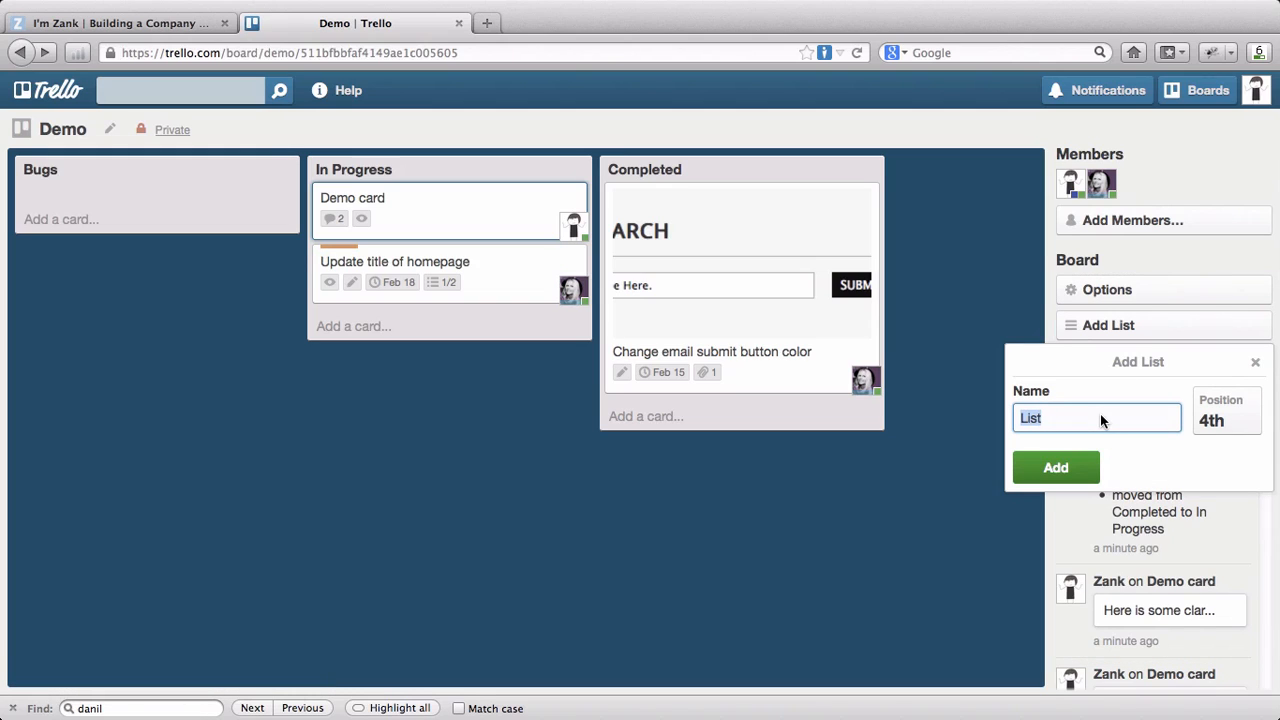
{"action": "type", "text": "Wish List"}
{"action": "left_click", "coordinate": [1056, 467]}
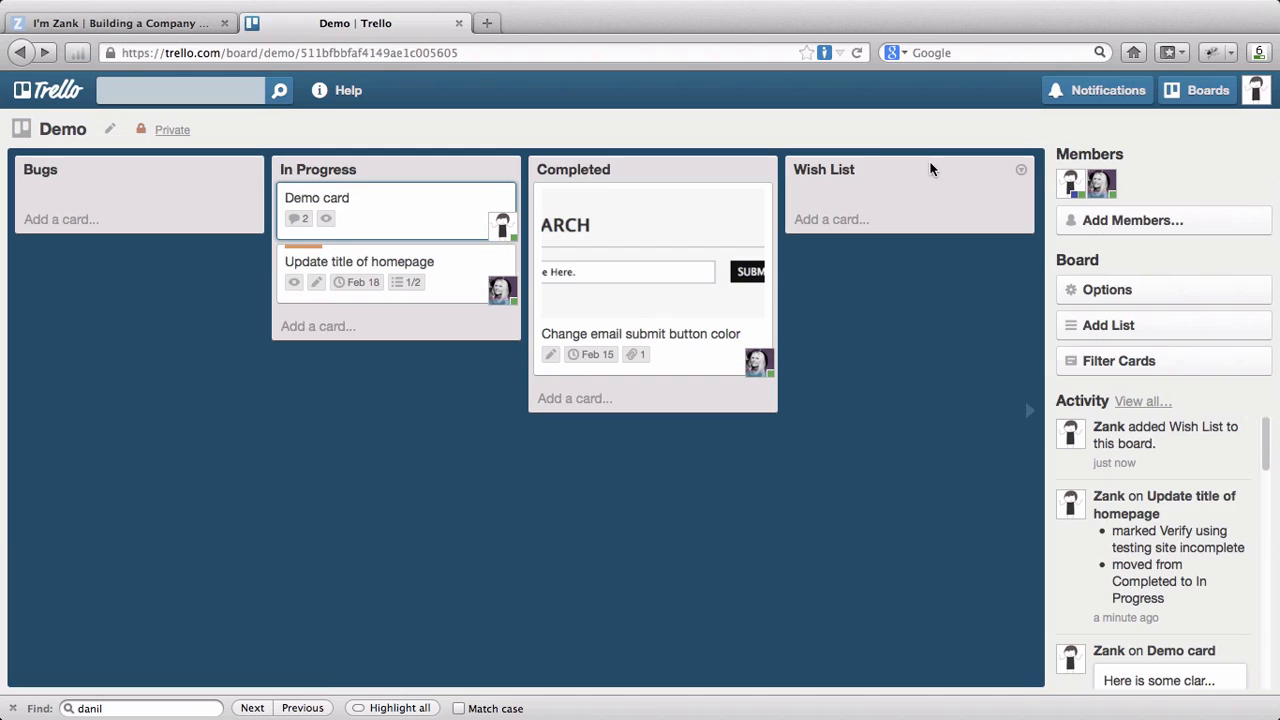
Archive the Wish List list.
{"action": "left_click_drag", "start_coordinate": [917, 167], "coordinate": [971, 169]}
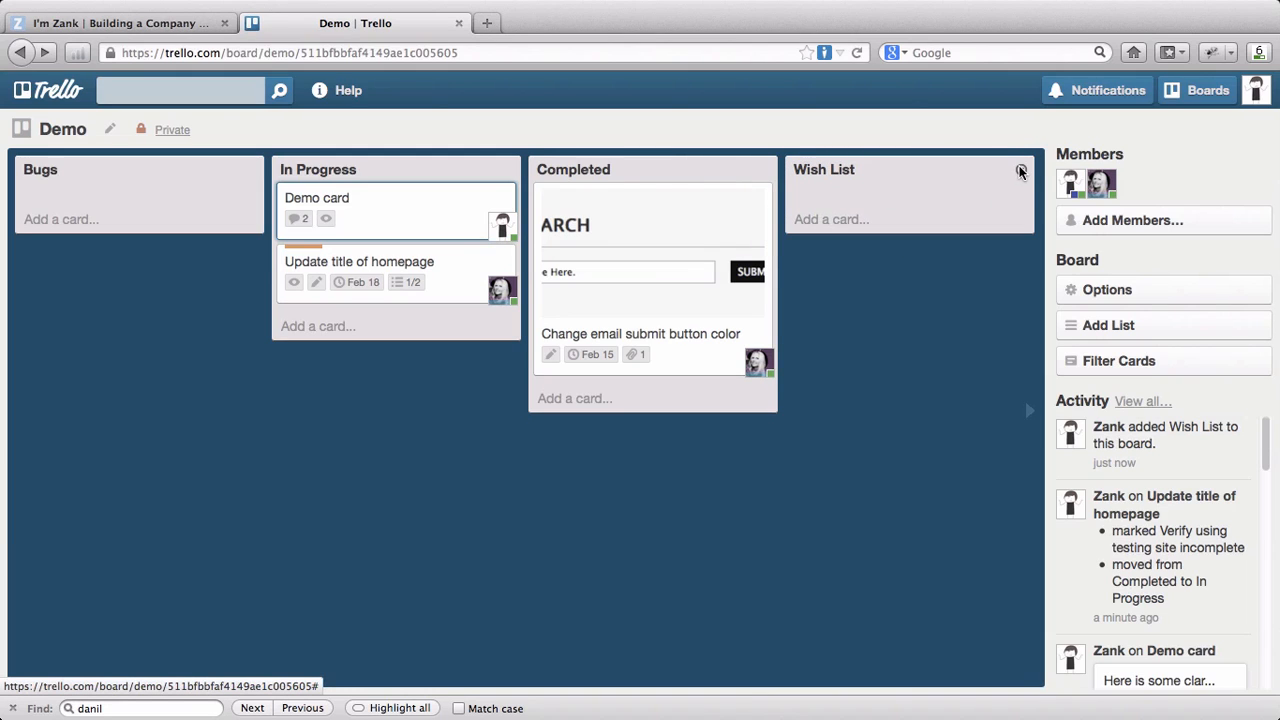
{"action": "left_click", "coordinate": [1021, 171]}
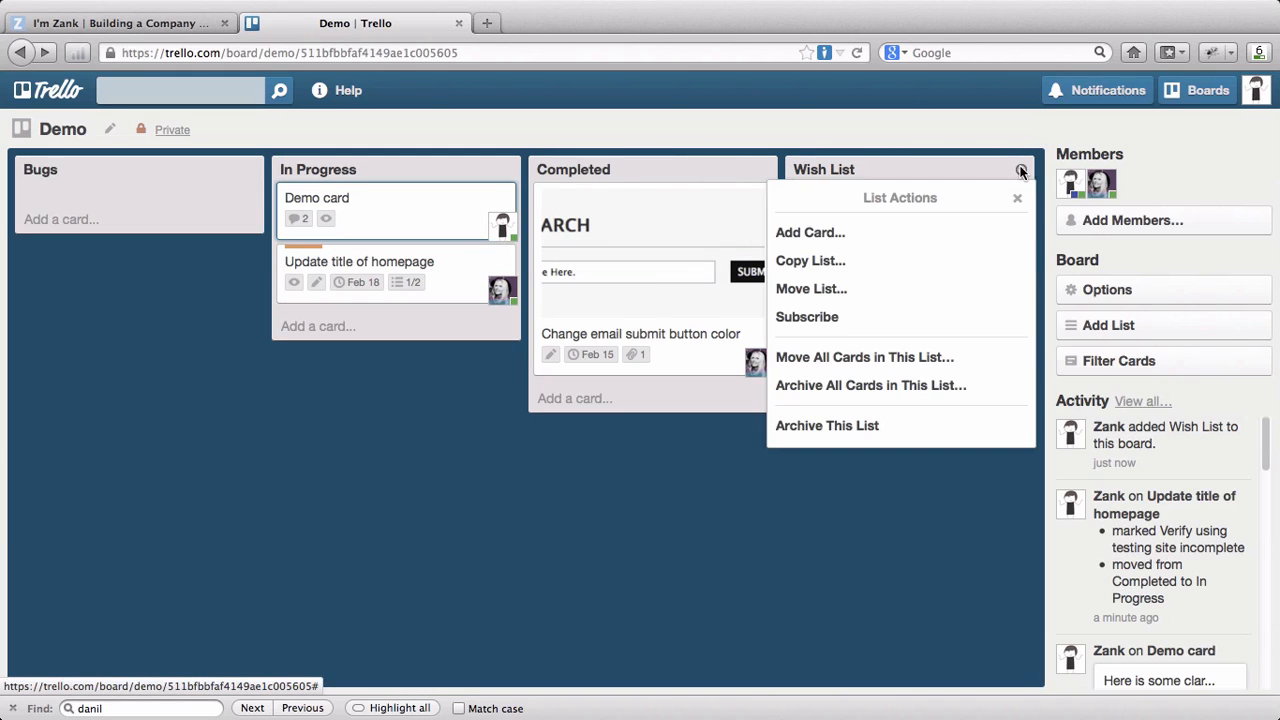
{"action": "left_click", "coordinate": [869, 427]}
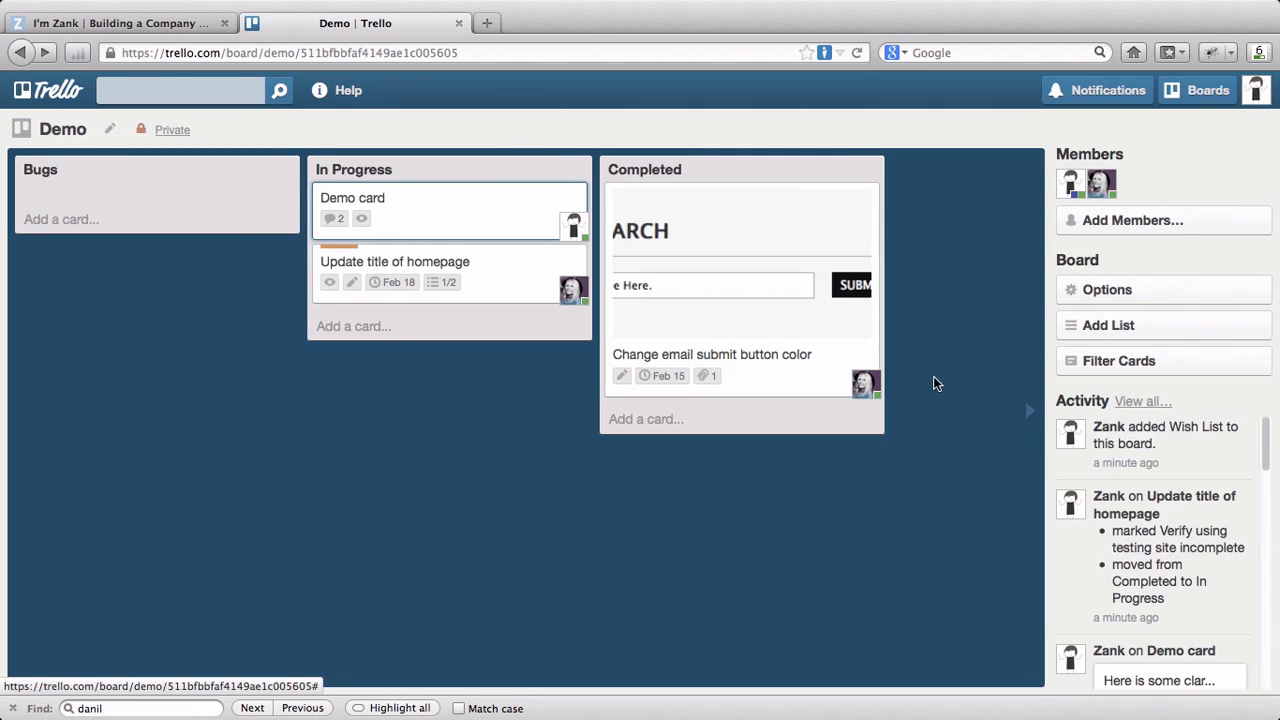
Filter the board's cards by the labels Not urgent, Nice to have and Important in turn, removing each label filter again.
{"action": "left_click", "coordinate": [1124, 358]}
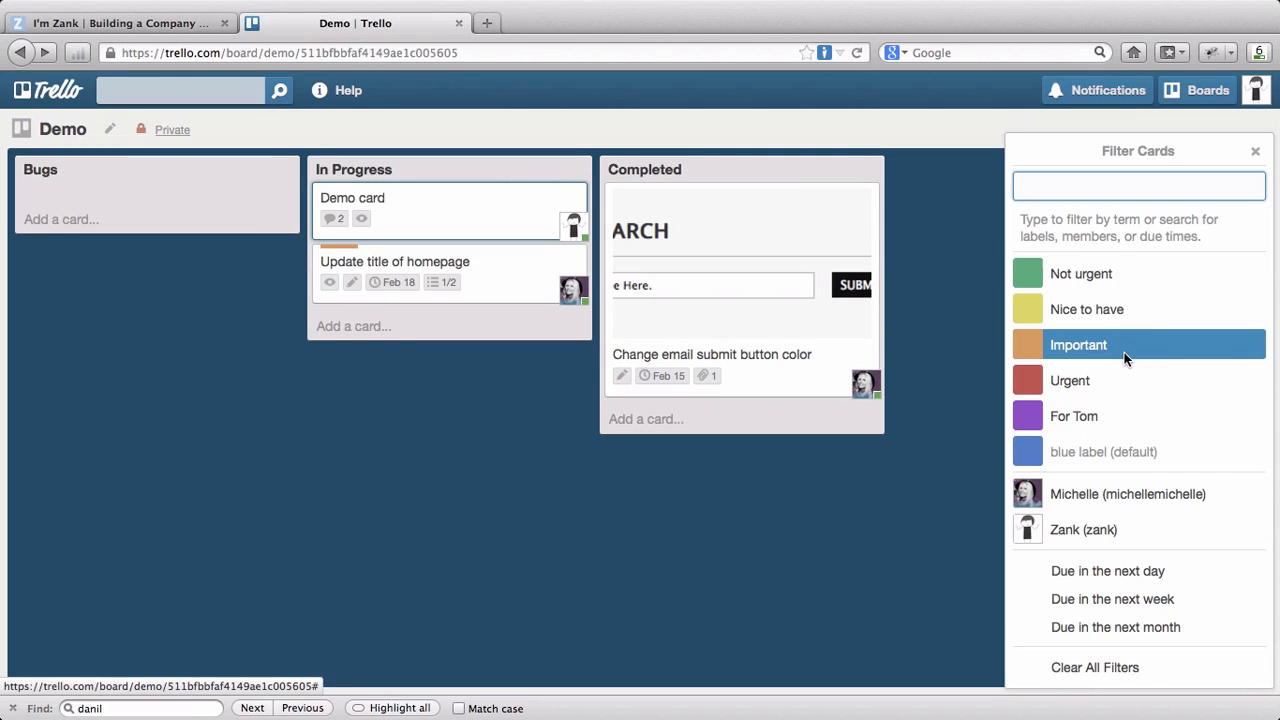
{"action": "left_click", "coordinate": [1070, 274]}
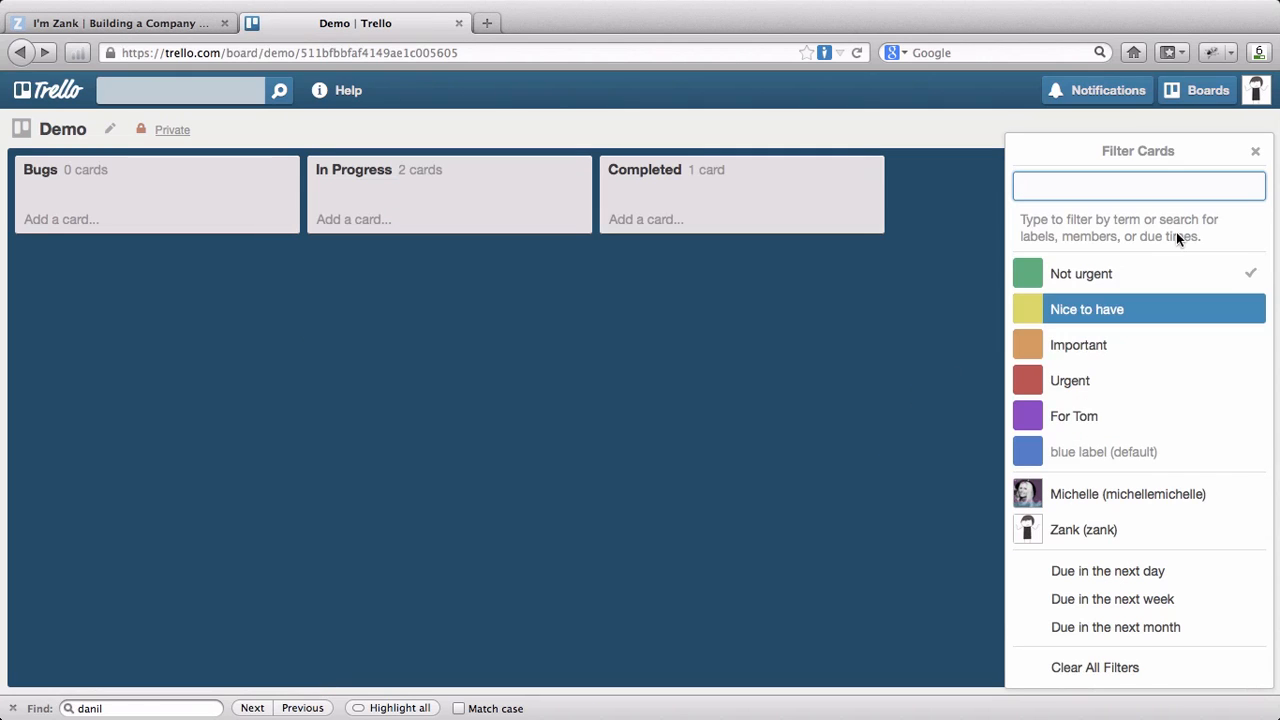
{"action": "left_click", "coordinate": [1070, 274]}
{"action": "left_click", "coordinate": [1073, 309]}
{"action": "left_click", "coordinate": [1080, 312]}
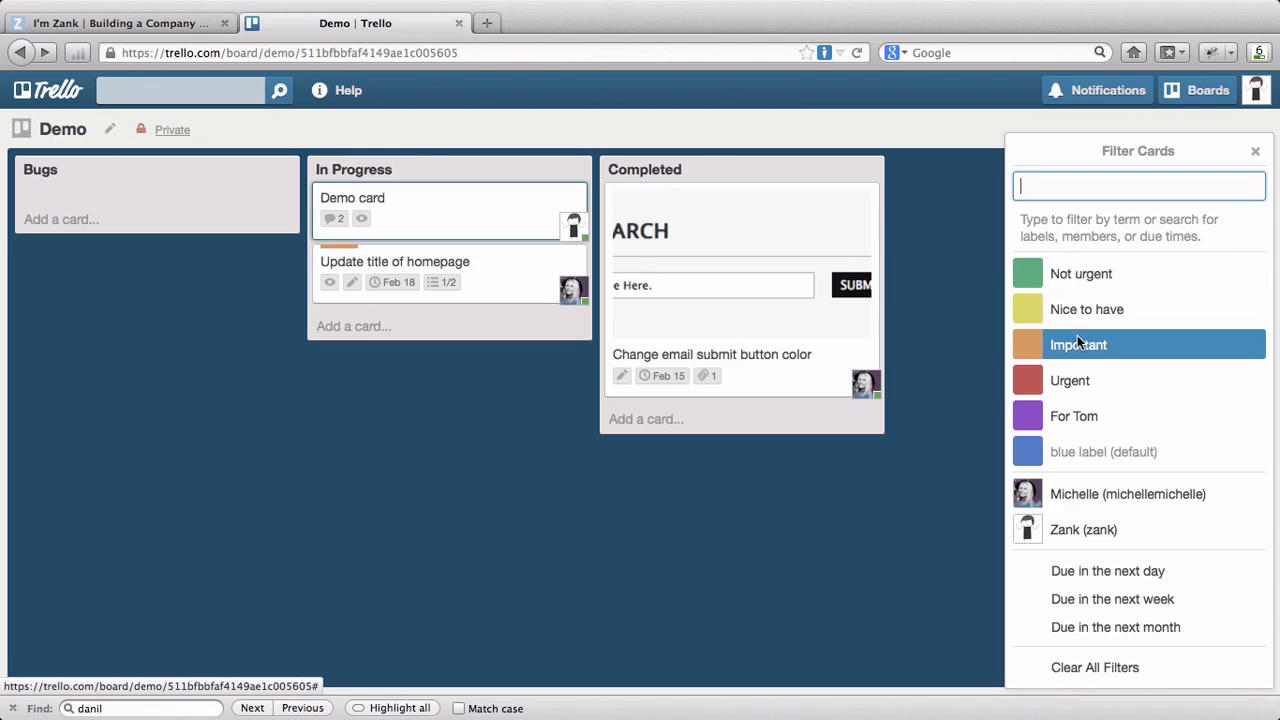
{"action": "left_click", "coordinate": [1075, 344]}
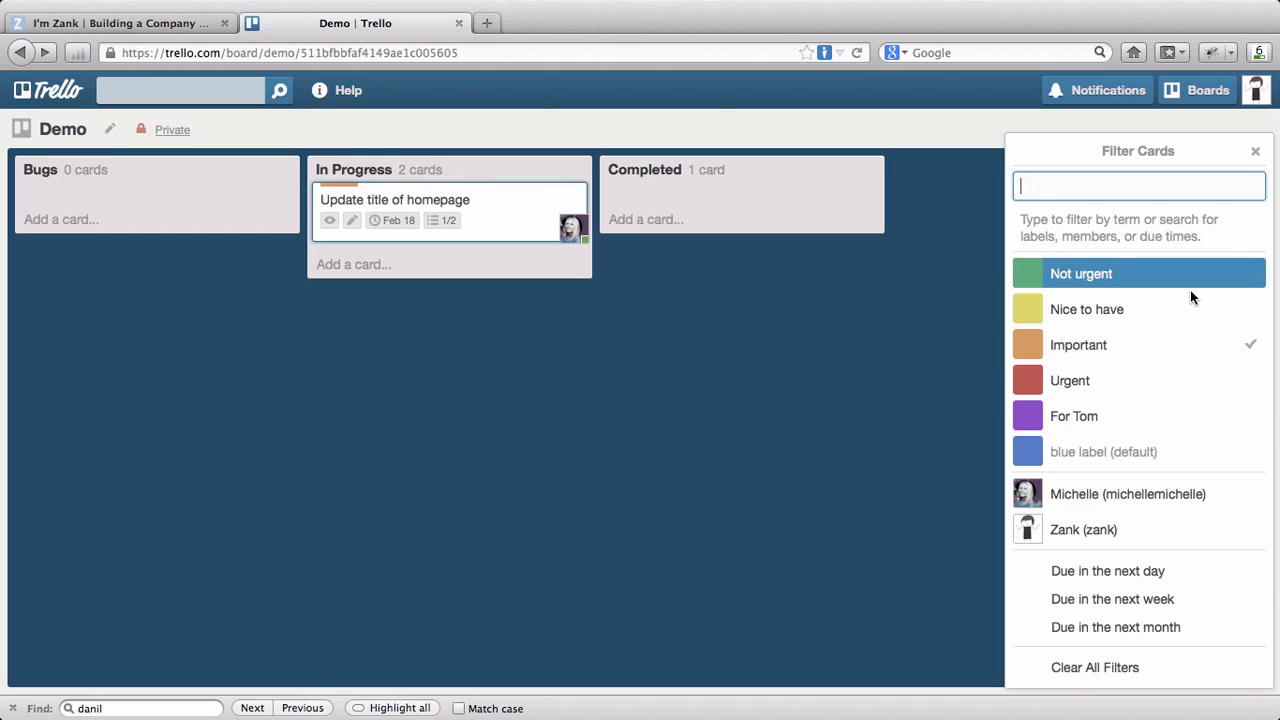
{"action": "left_click", "coordinate": [1250, 344]}
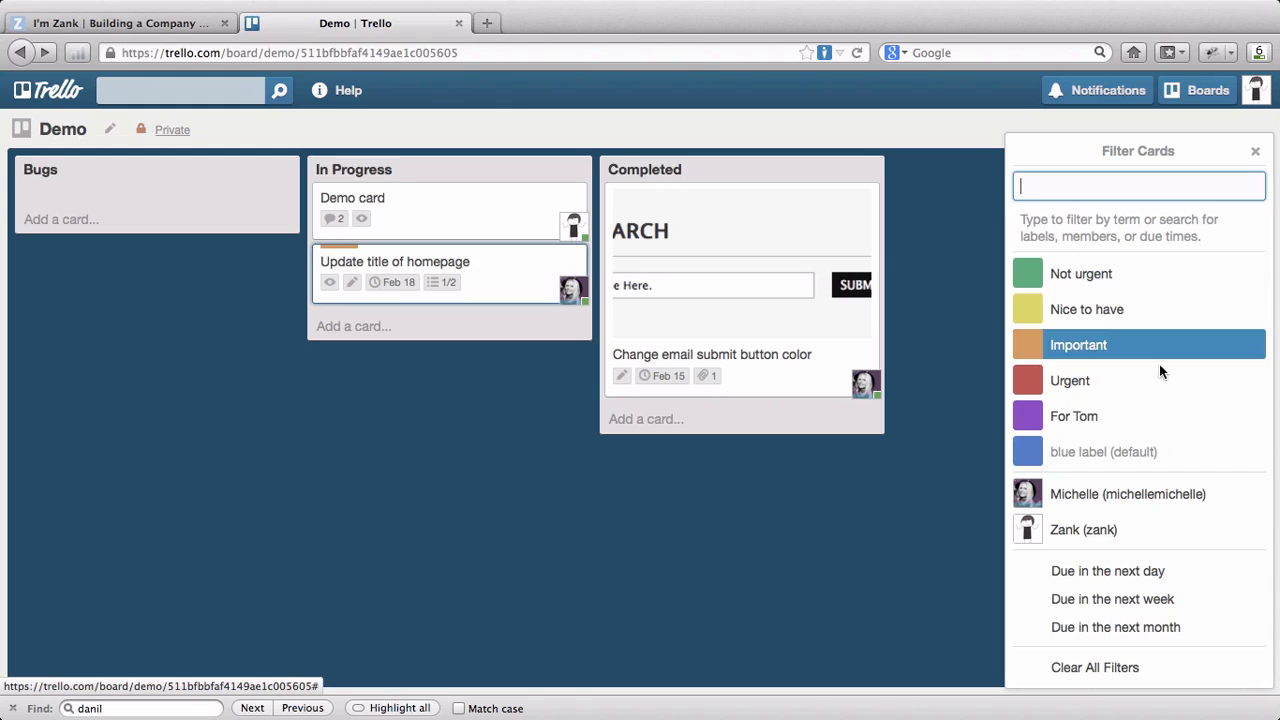
Filter the cards by your own assignments, and switch the filter to the other board member only.
{"action": "left_click", "coordinate": [1087, 522]}
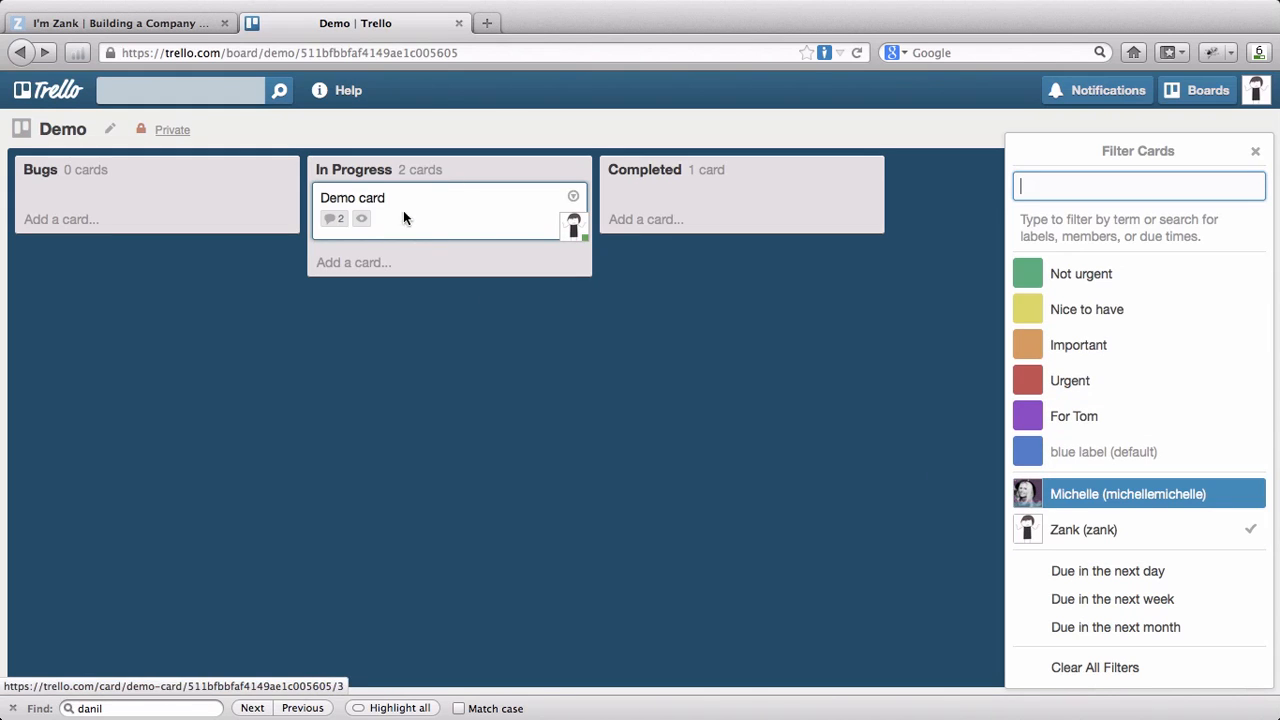
{"action": "left_click", "coordinate": [1077, 494]}
{"action": "left_click", "coordinate": [1060, 530]}
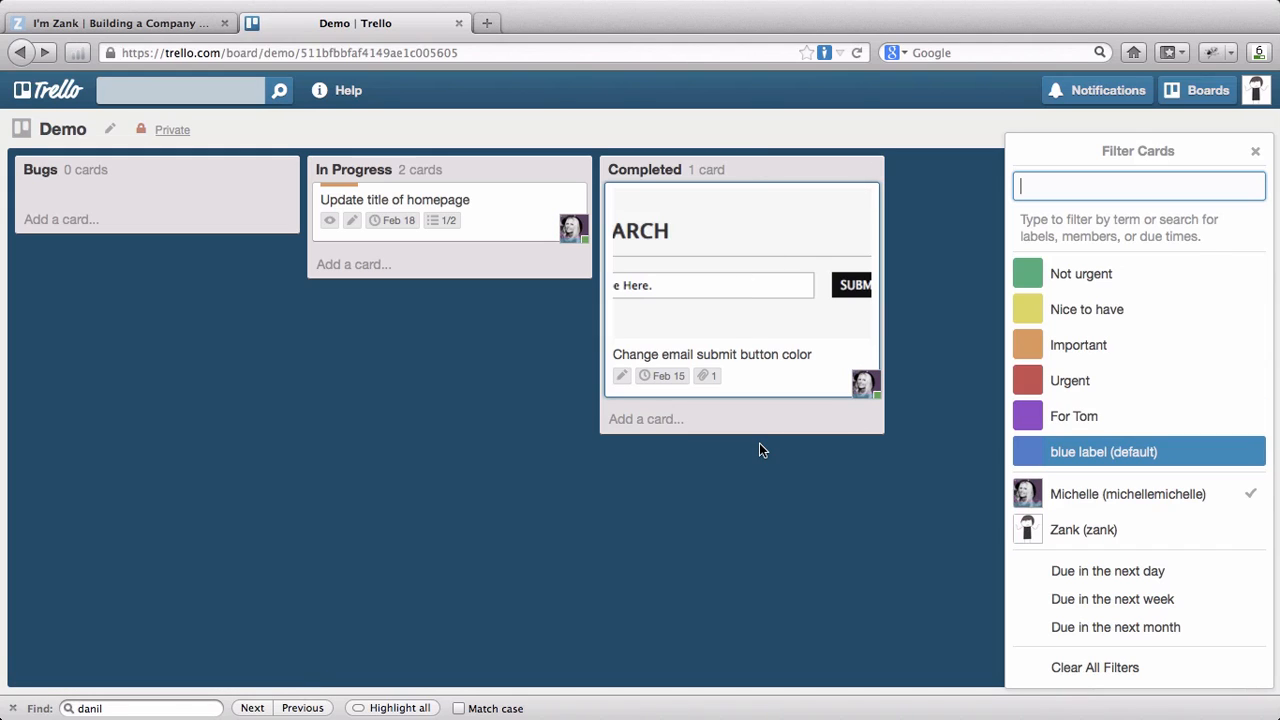
Filter the cards by due in the next day, week and month in turn, and clear all filters.
{"action": "left_click", "coordinate": [1100, 570]}
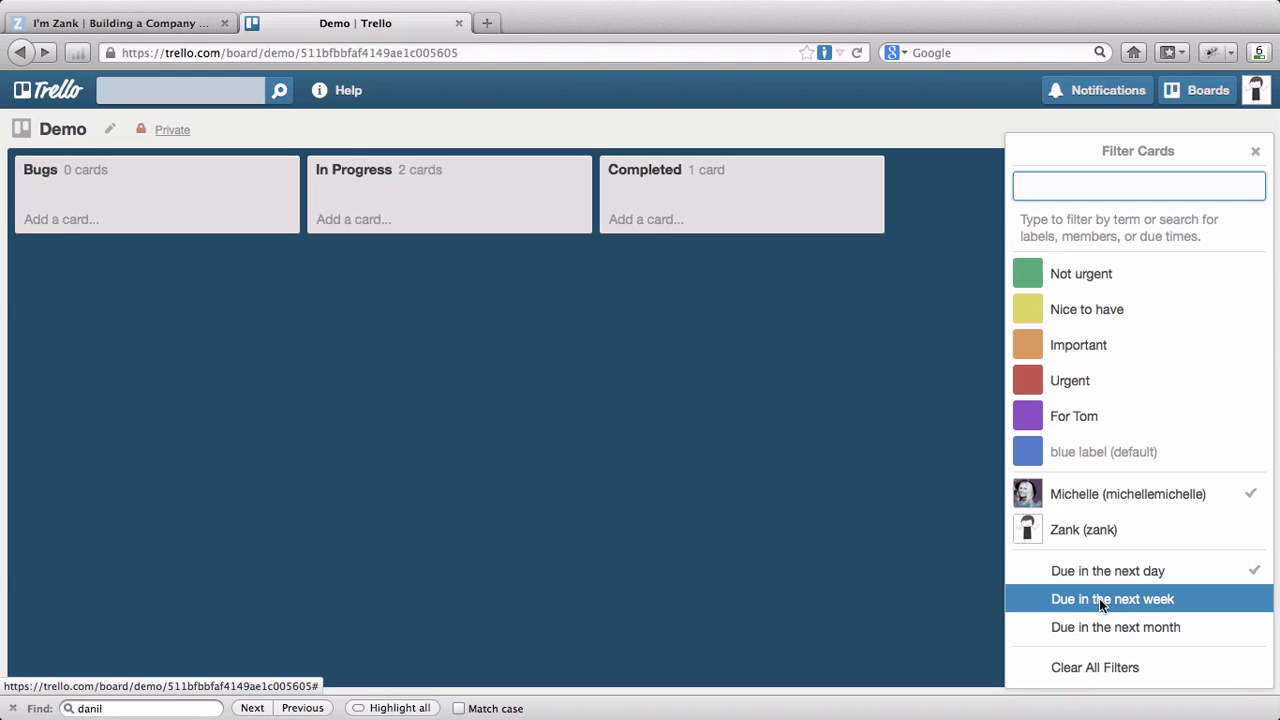
{"action": "left_click", "coordinate": [1101, 600]}
{"action": "left_click", "coordinate": [1100, 628]}
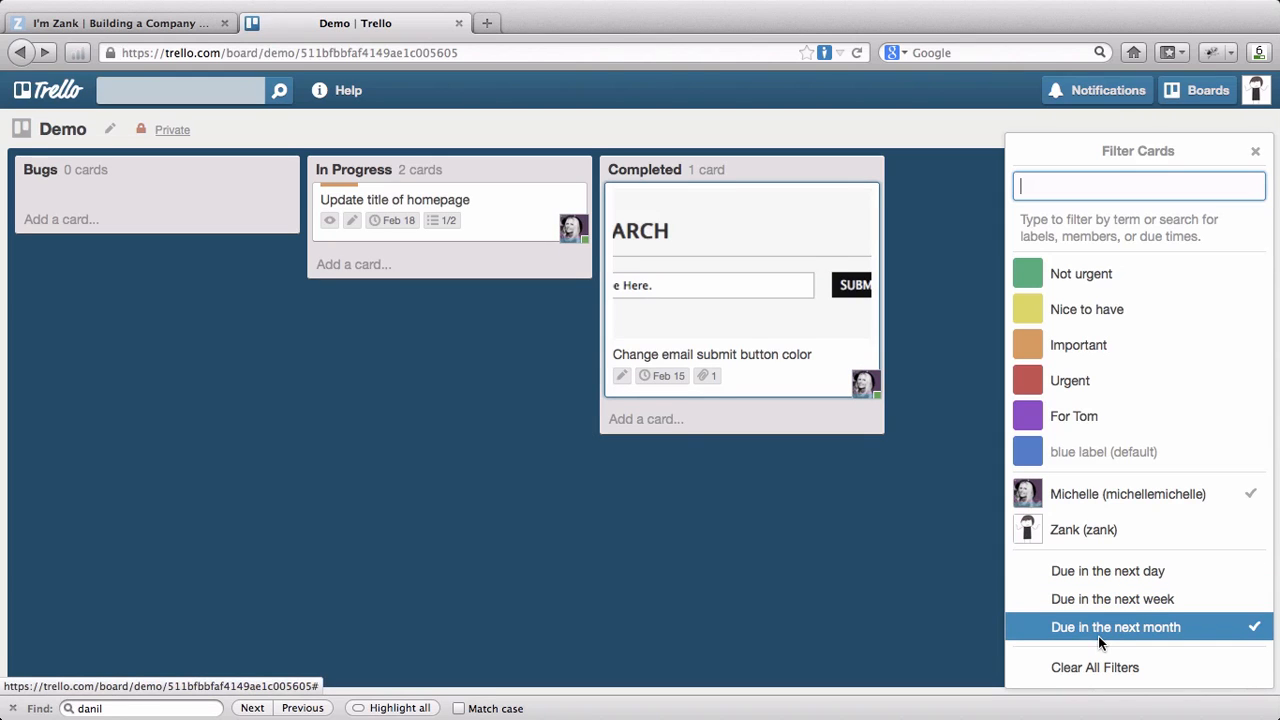
{"action": "left_click", "coordinate": [1097, 666]}
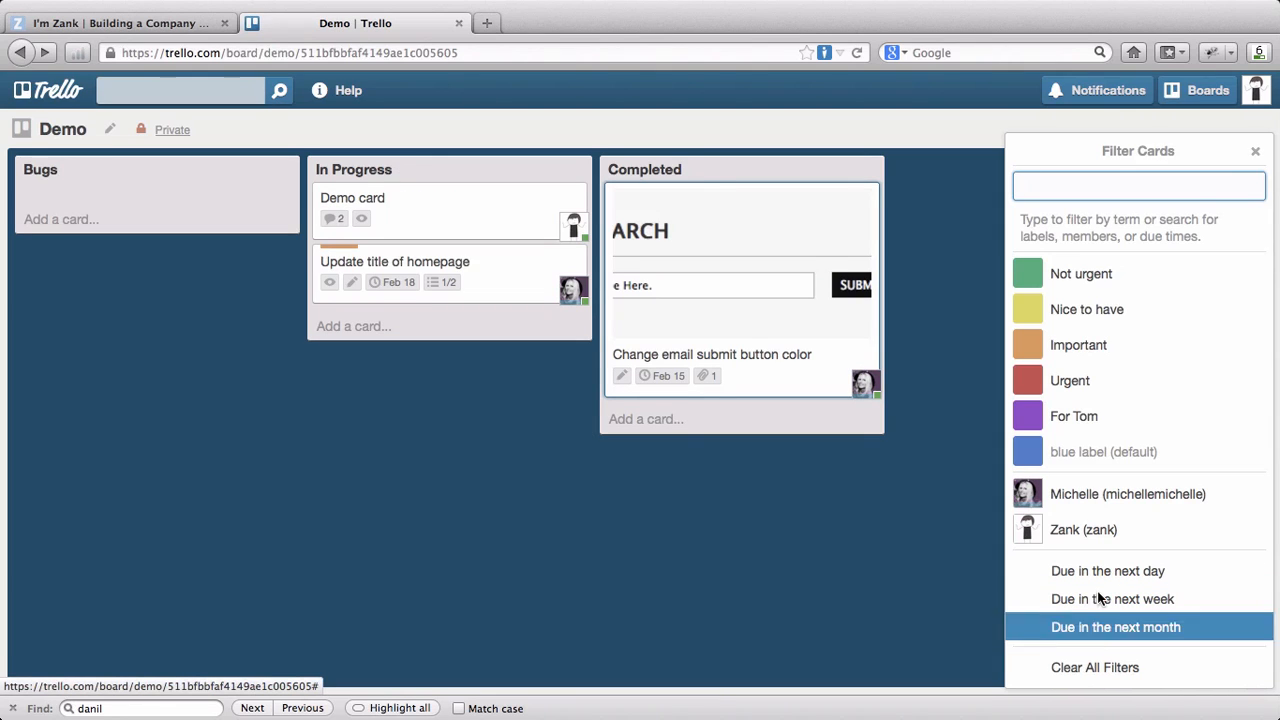
{"action": "left_click", "coordinate": [1255, 151]}
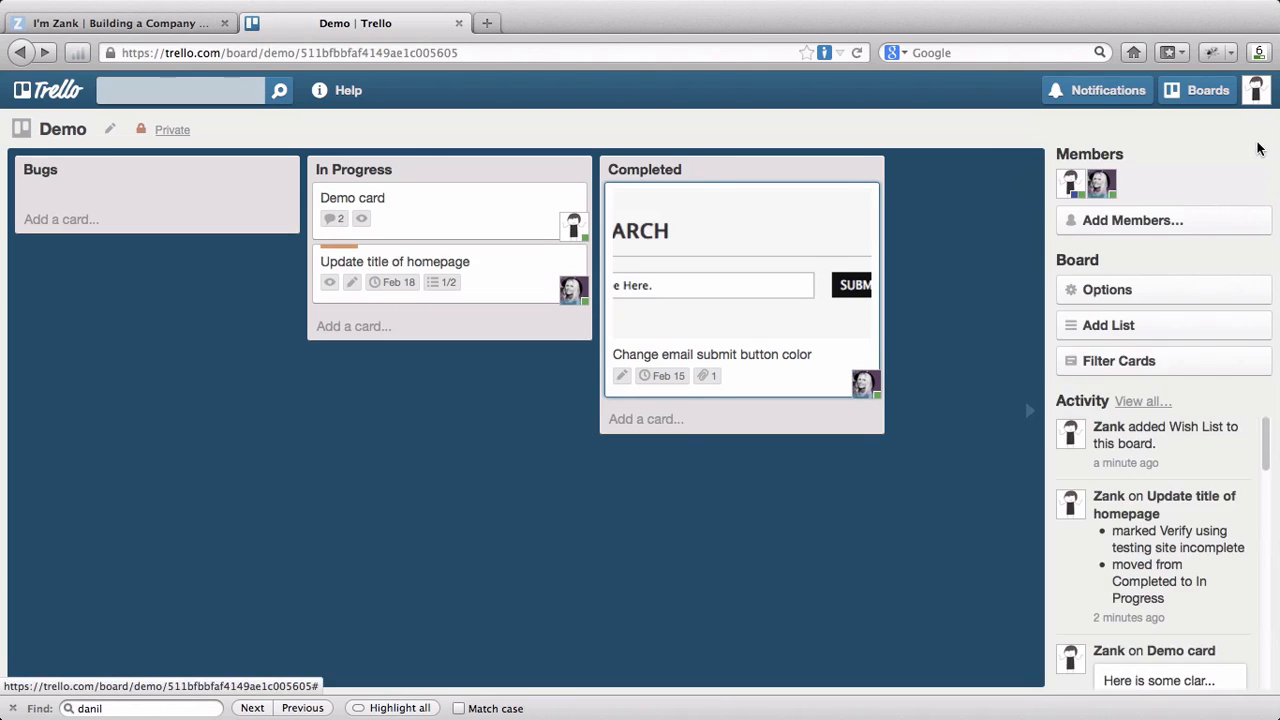
Review the full board activity history and the board's recent activity feed.
{"action": "left_click", "coordinate": [1140, 402]}
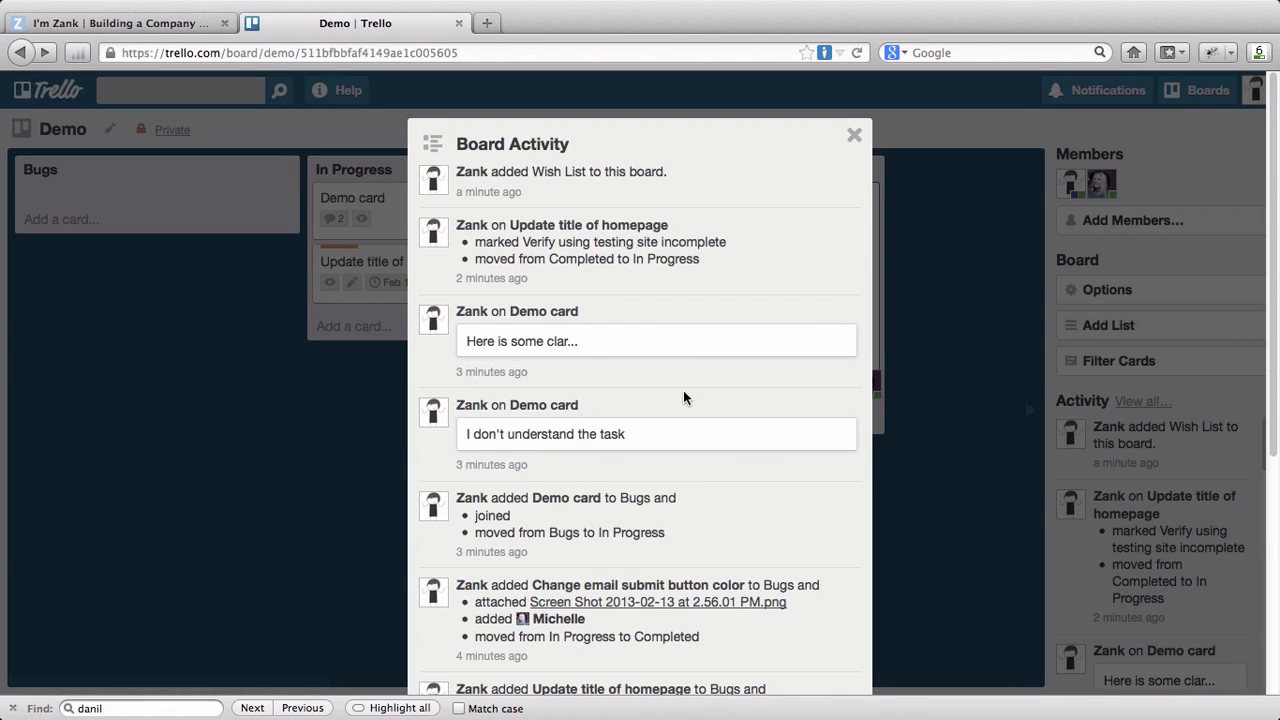
{"action": "scroll", "coordinate": [684, 397], "scroll_direction": "down", "scroll_amount": 3}
{"action": "scroll", "coordinate": [684, 397], "scroll_direction": "down", "scroll_amount": 2}
{"action": "scroll", "coordinate": [684, 397], "scroll_direction": "up", "scroll_amount": 5}
{"action": "left_click", "coordinate": [854, 135]}
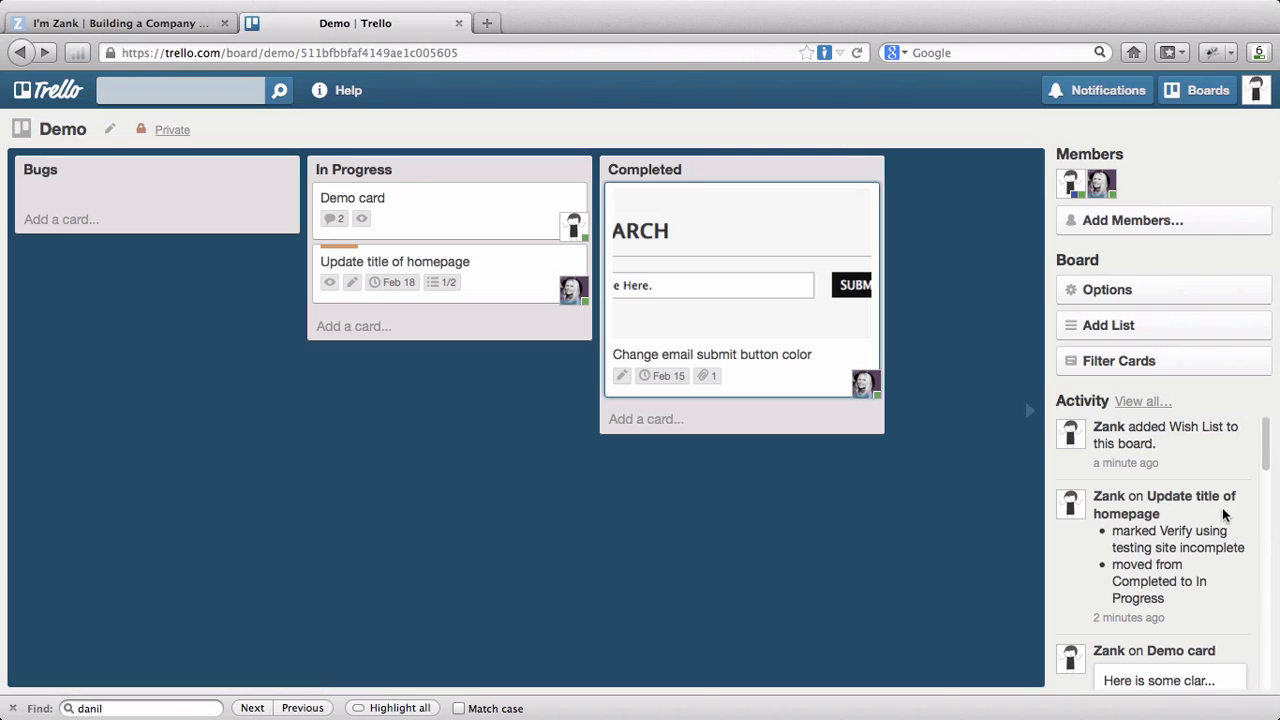
{"action": "scroll", "coordinate": [1207, 490], "scroll_direction": "down", "scroll_amount": 5}
{"action": "scroll", "coordinate": [1207, 490], "scroll_direction": "up", "scroll_amount": 5}
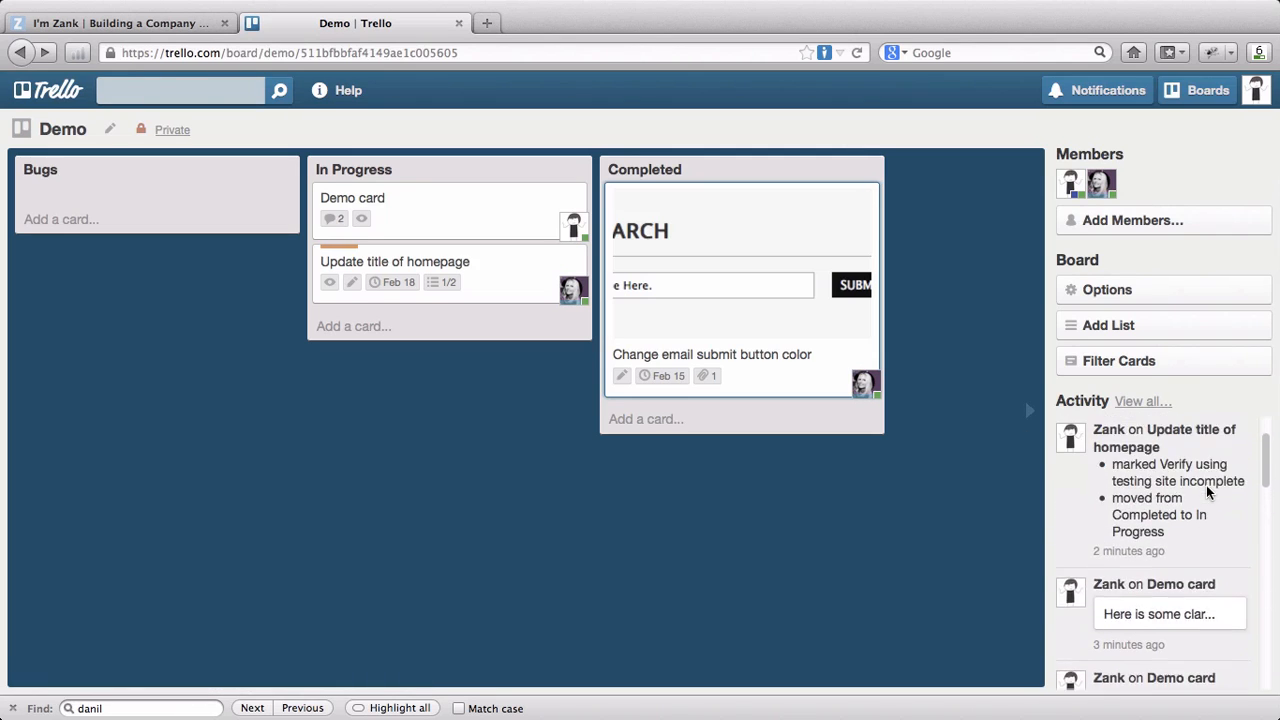